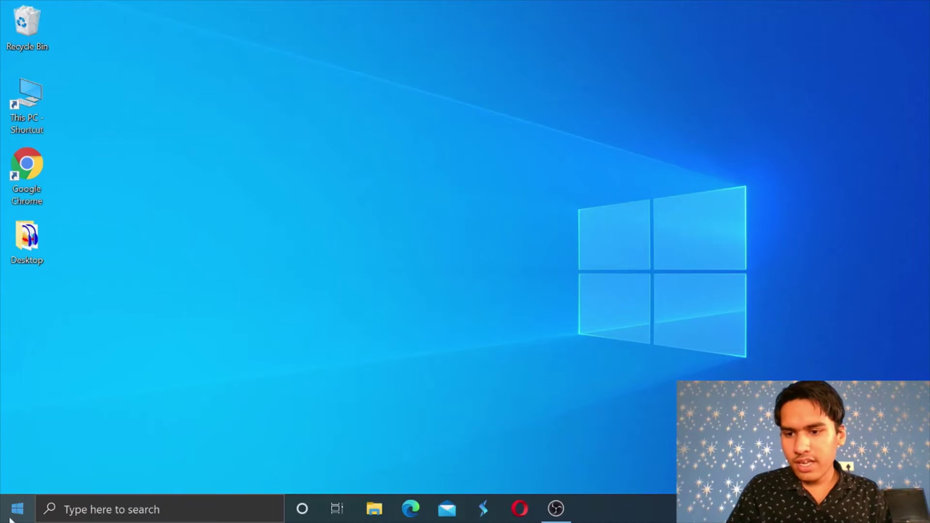
Open Excel and create a new blank workbook
click(16, 508)
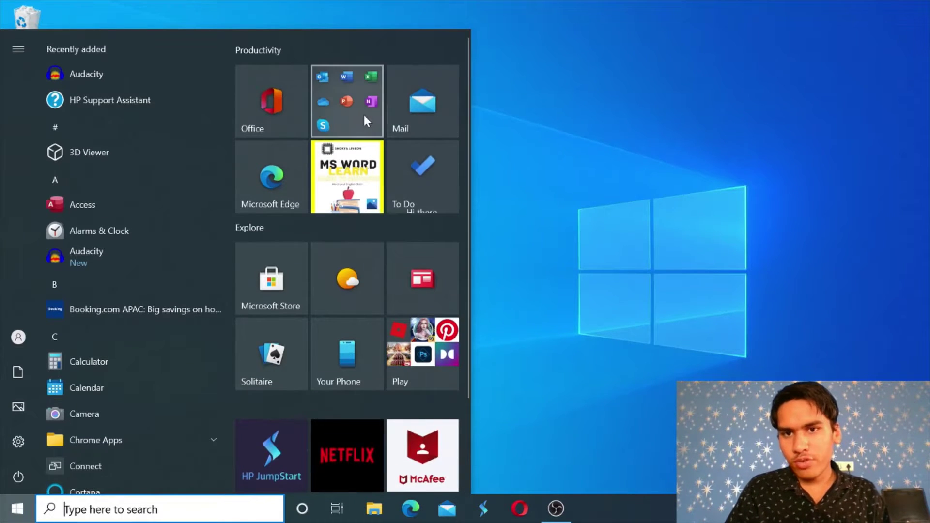
click(362, 113)
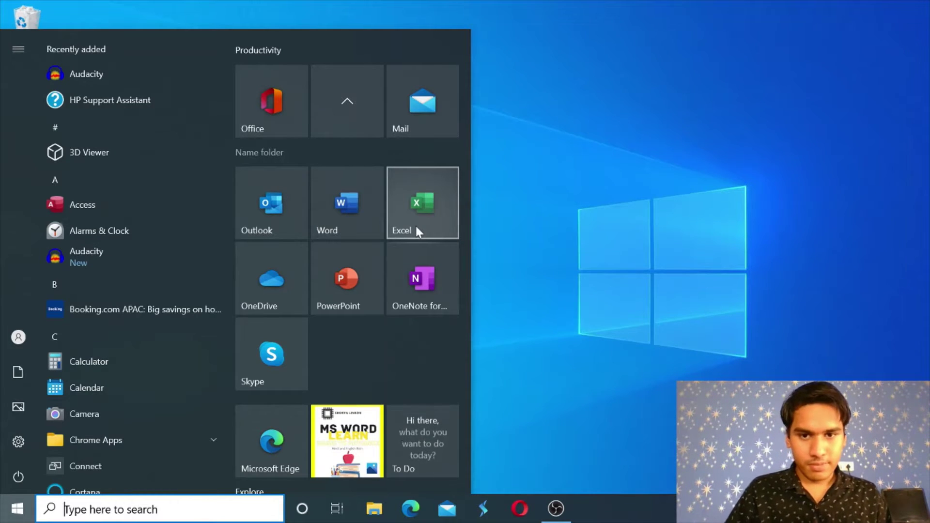
click(416, 226)
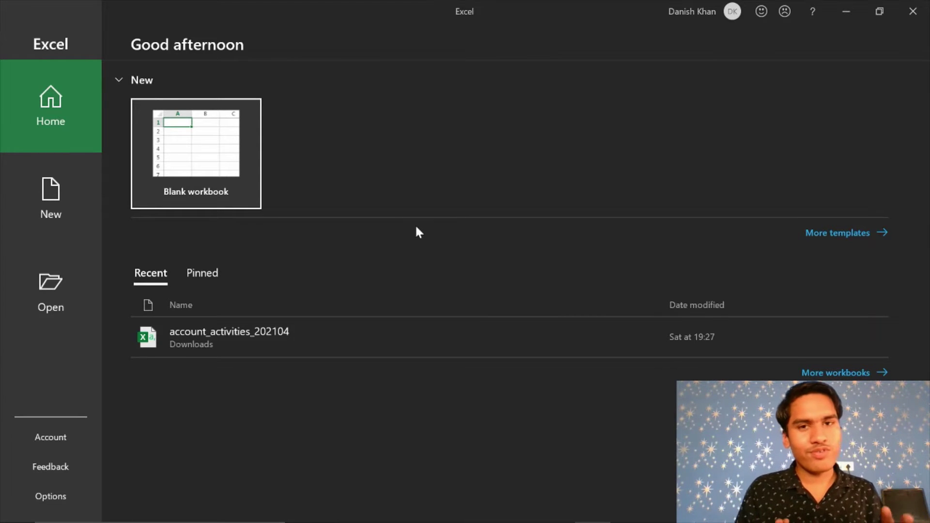
click(200, 156)
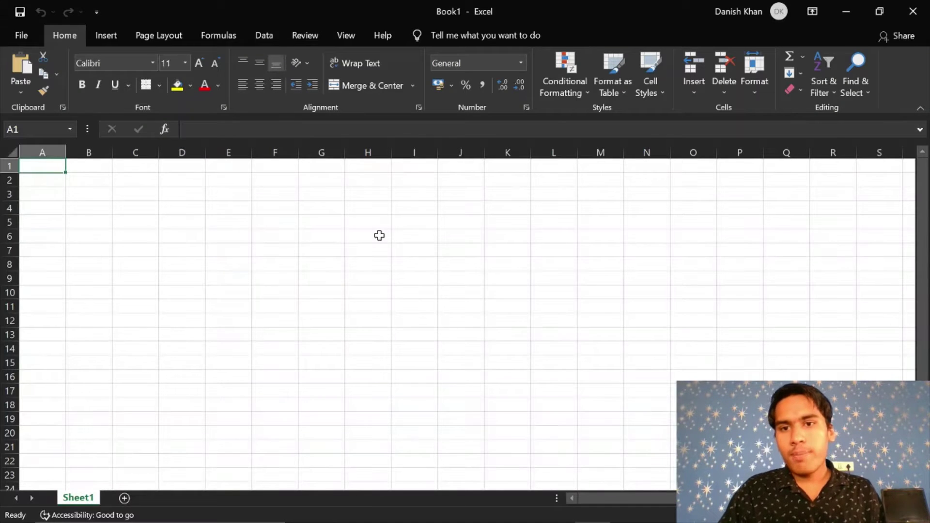
scroll(429, 287, down, 2)
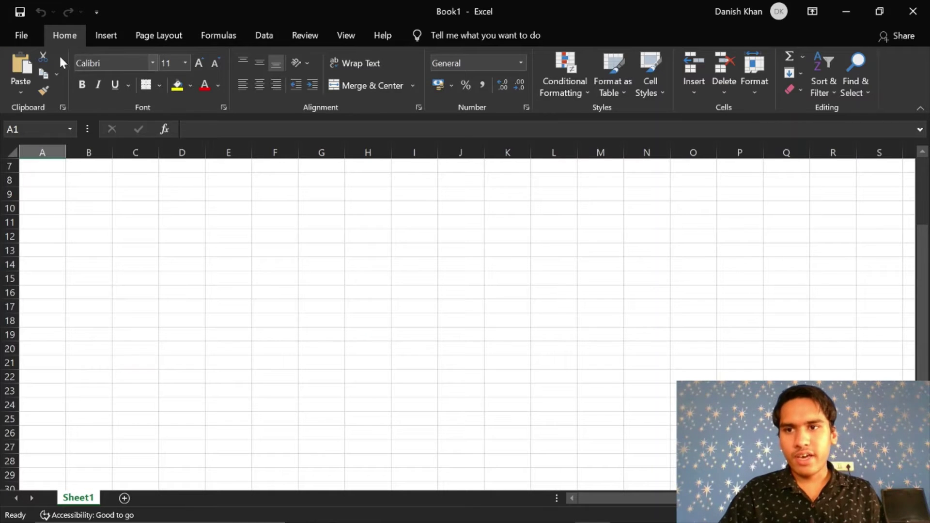
click(20, 34)
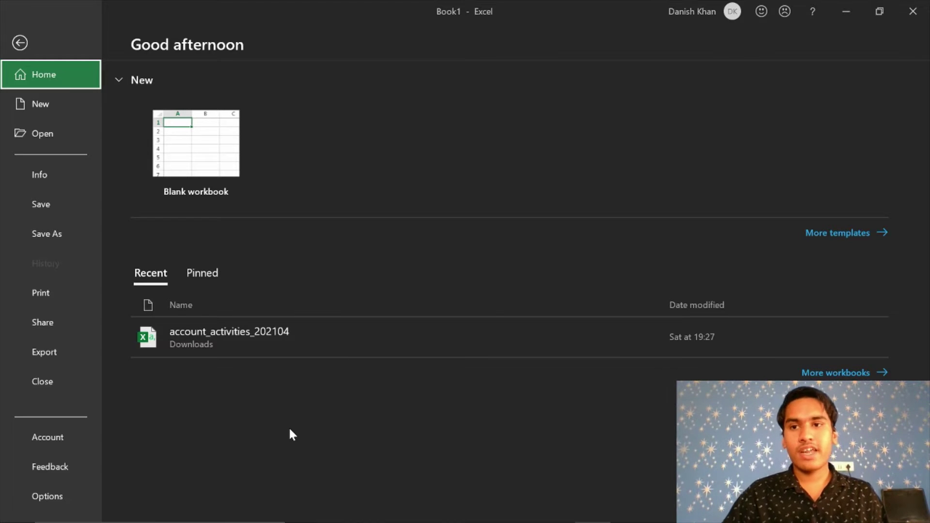
click(21, 44)
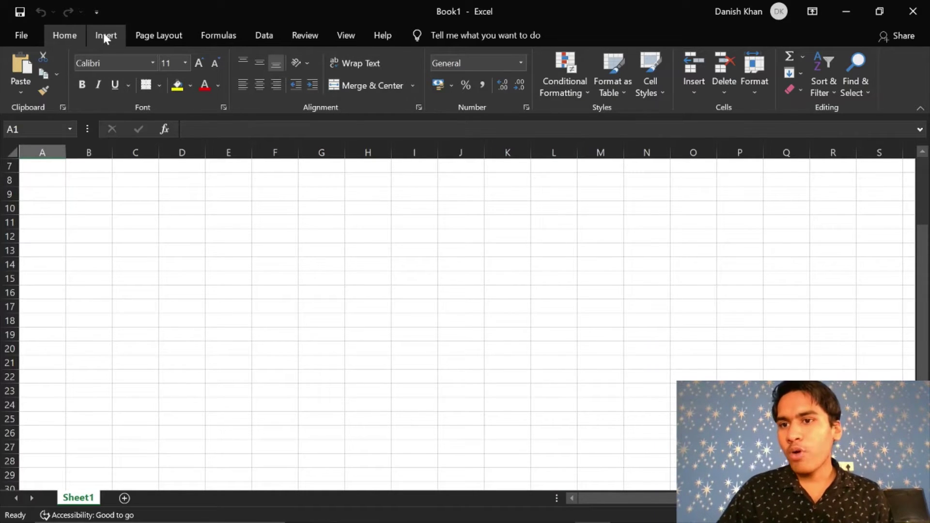
click(23, 88)
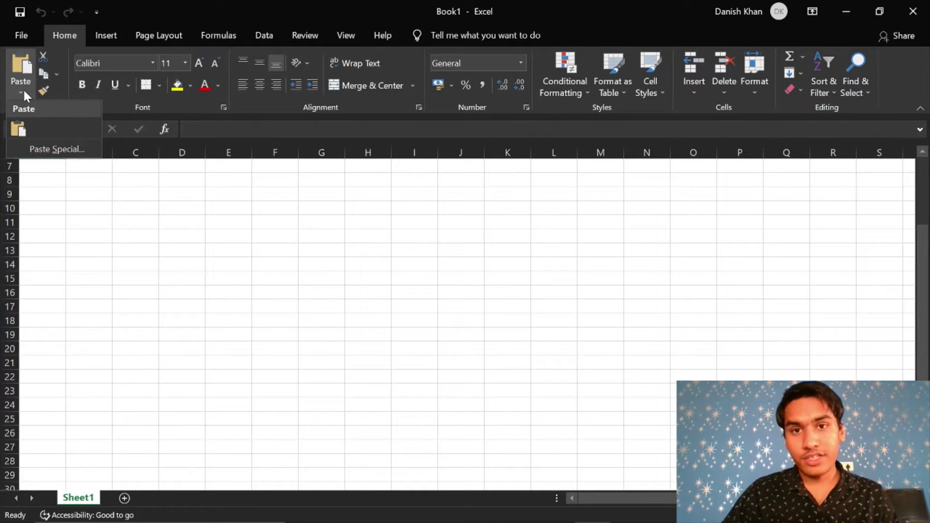
click(154, 205)
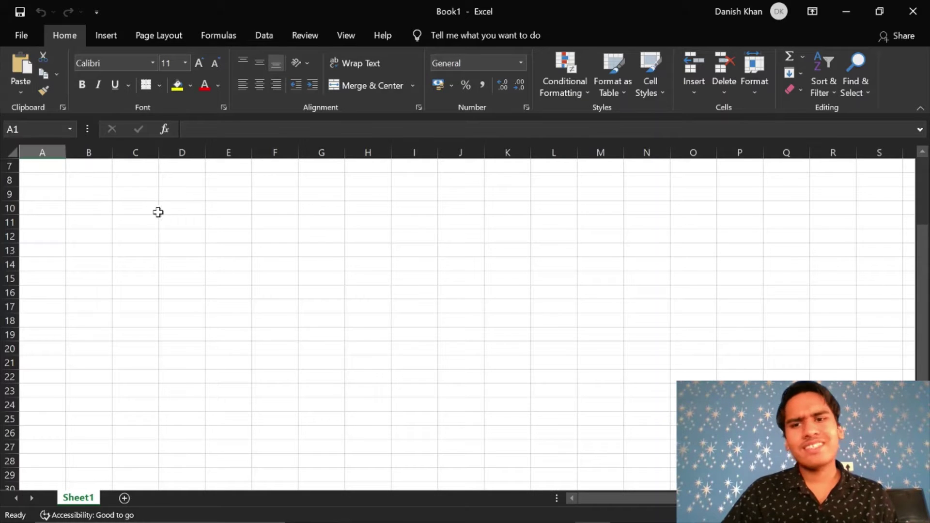
Enter the text Hii in cell C10
click(145, 210)
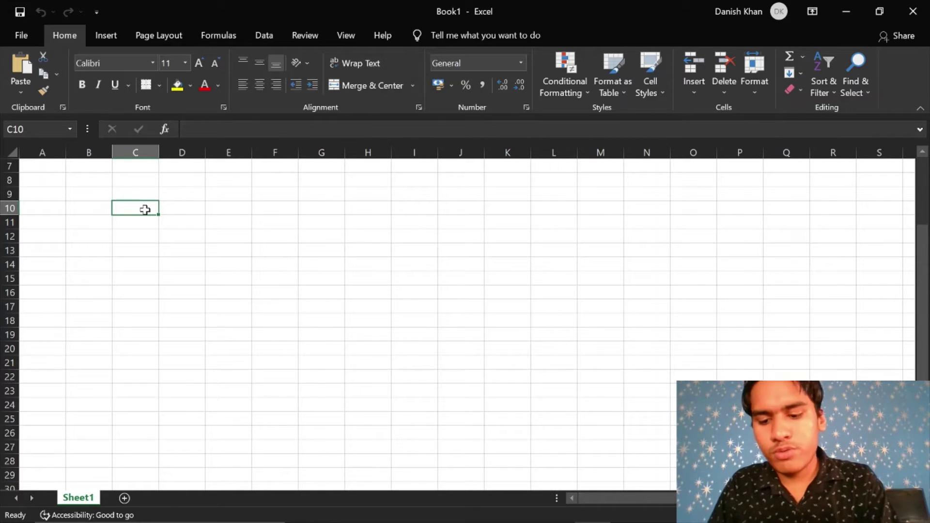
text(Hii)
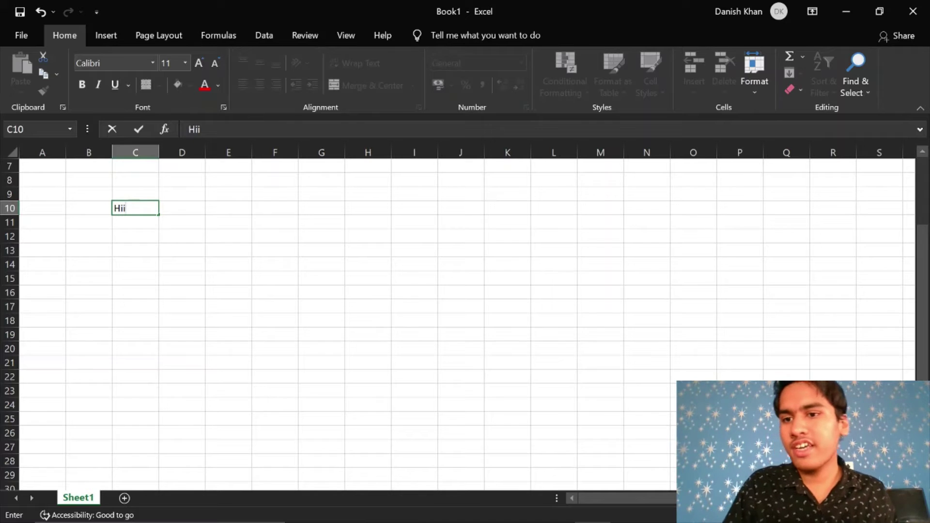
key(Return)
Mark cell C10 for cutting, and clear its text
click(136, 209)
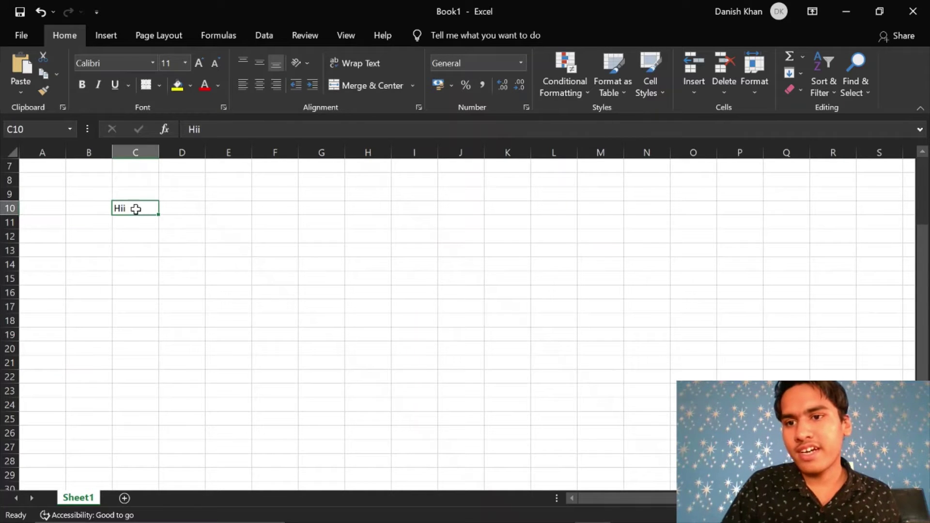
mouse_move(136, 210)
mouse_down()
mouse_move(95, 205)
mouse_move(118, 206)
mouse_up()
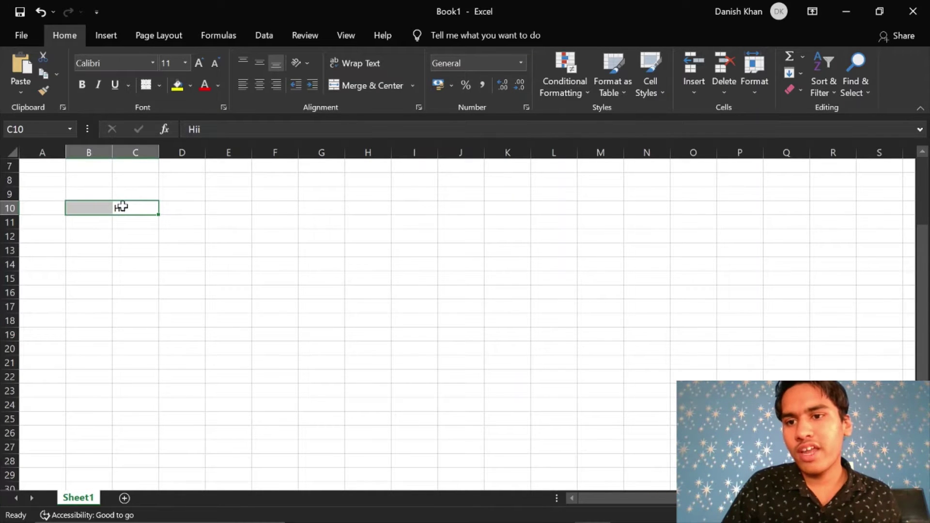
click(42, 56)
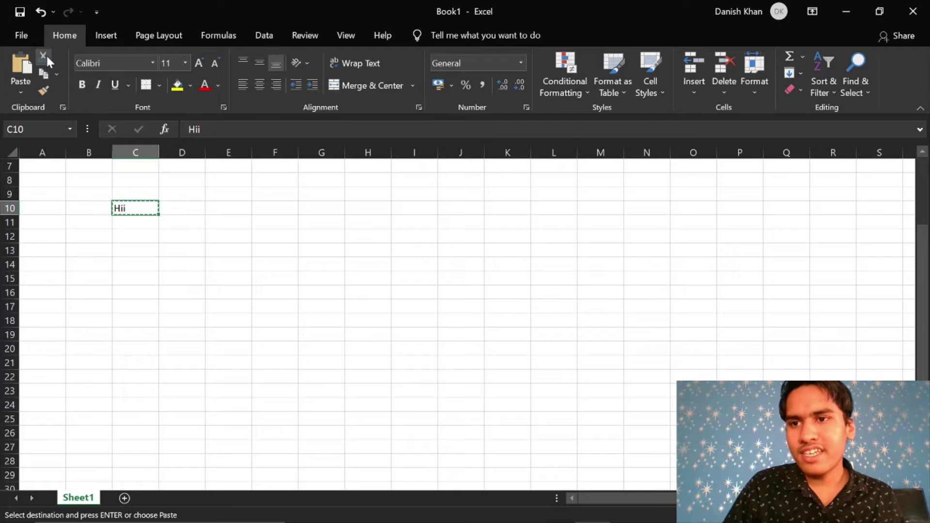
key(Delete)
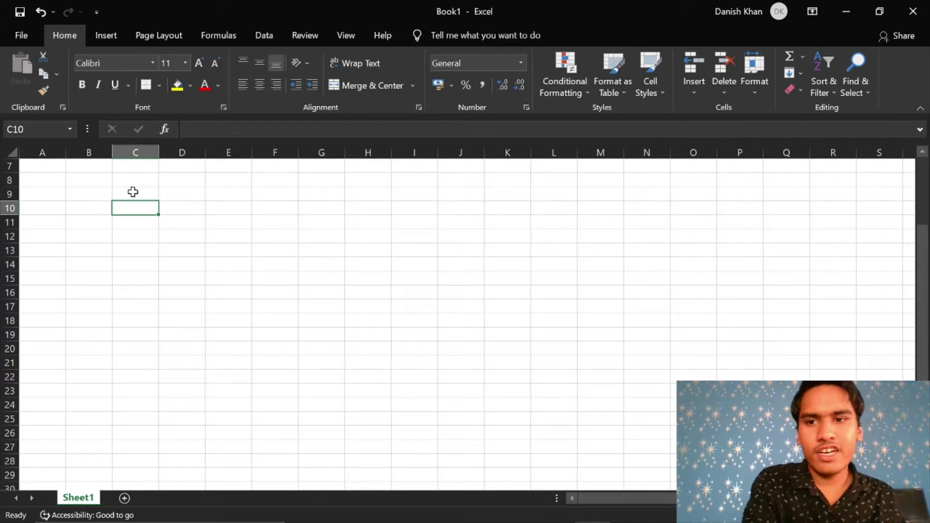
click(195, 235)
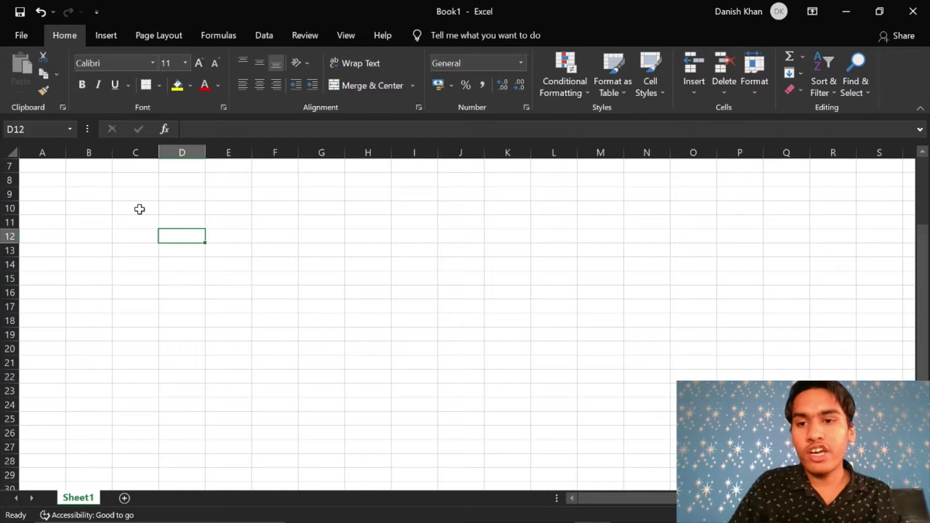
click(140, 209)
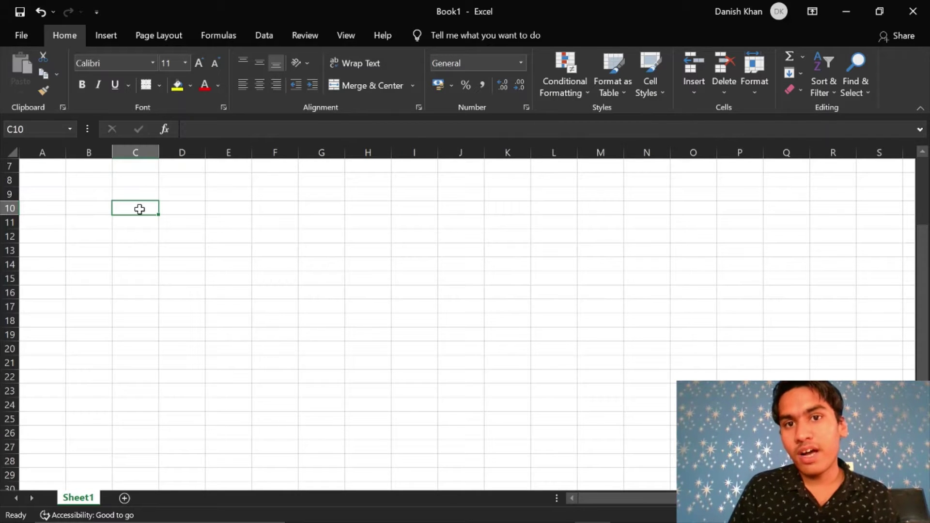
click(57, 74)
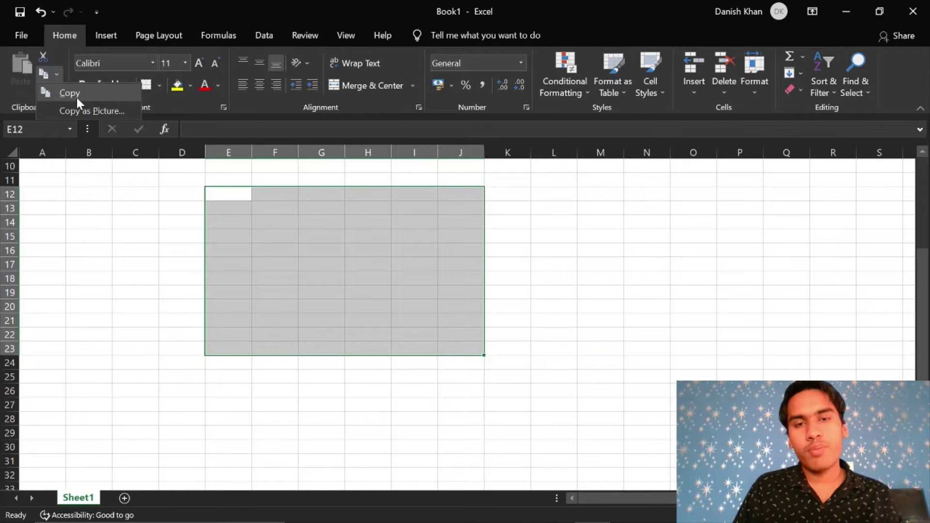
Enter the number 2 in each of the cells E12 through E16
click(229, 196)
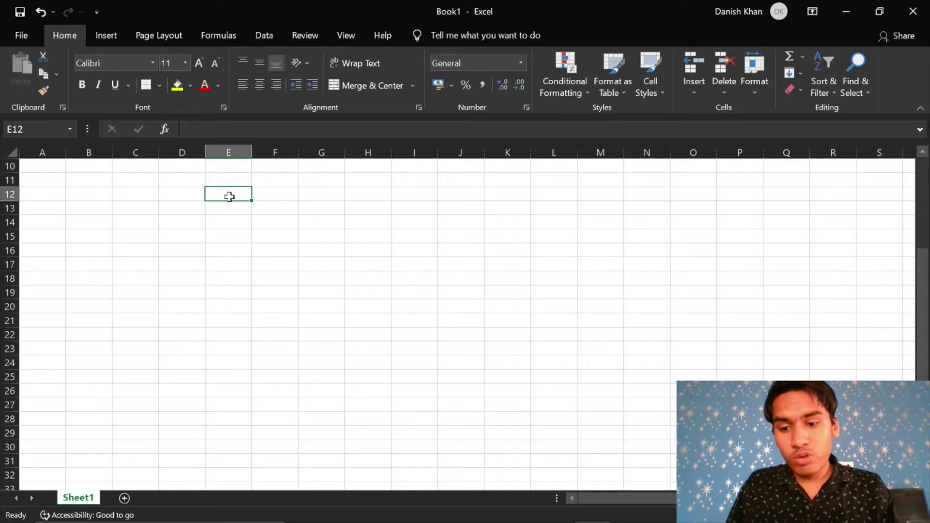
text(2)
key(Return)
text(2)
key(Return)
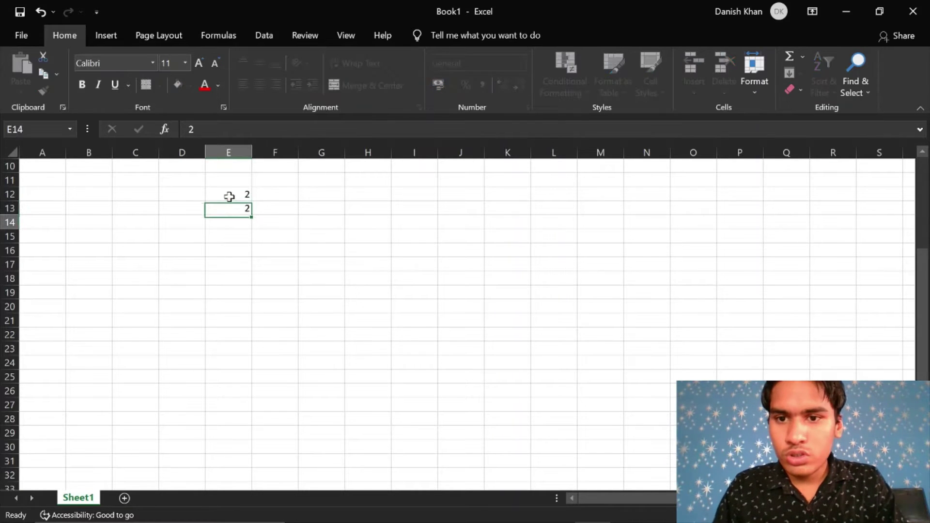
text(2)
key(Return)
text(2)
key(Return)
text(2)
key(Return)
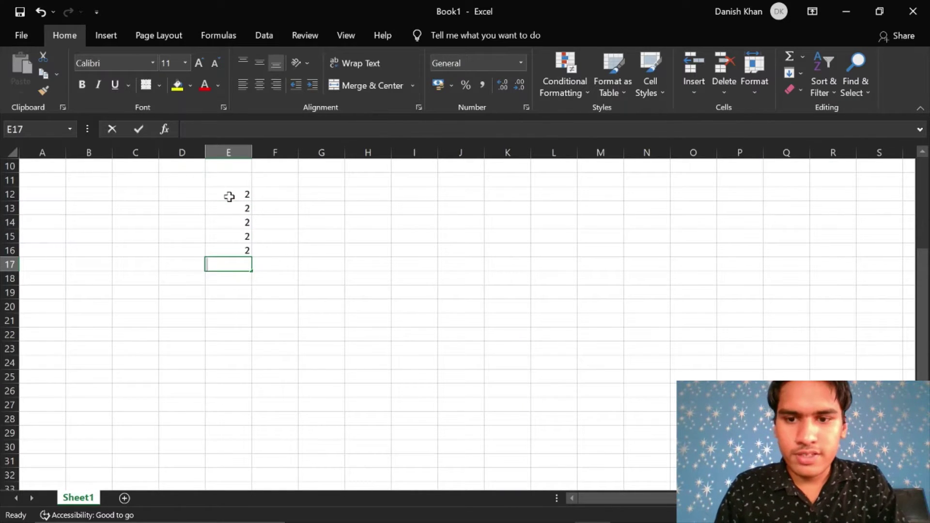
Continue the number column with 5, 5, 4, 7 and 9 in cells E17 through E21
text(5)
key(Return)
text(5)
key(Return)
text(4)
key(Return)
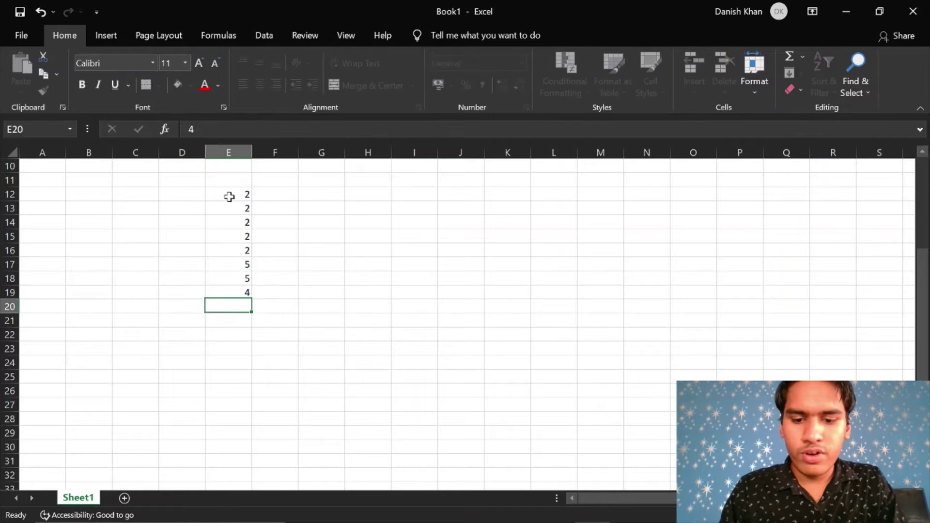
text(7)
key(Return)
key(Return)
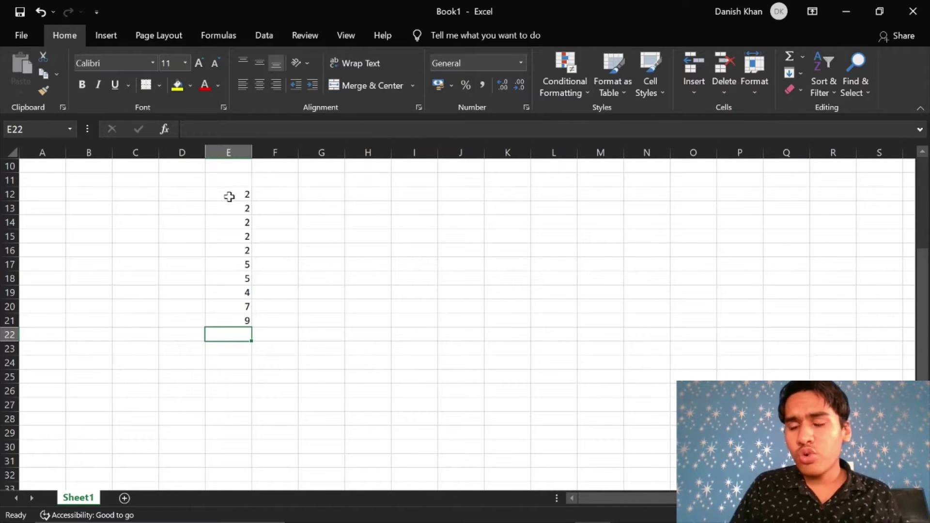
Enter three people's first names in cells D12 through D14, beside the first three numbers
click(230, 196)
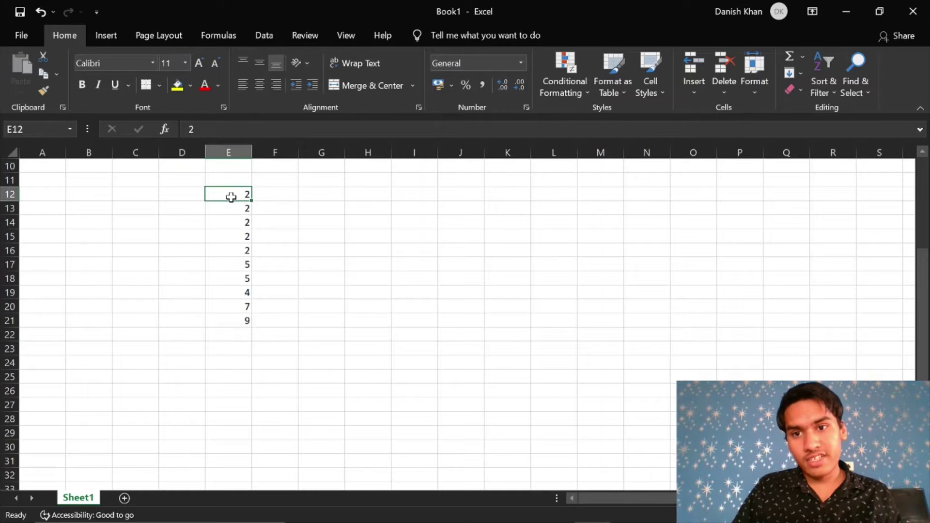
click(181, 194)
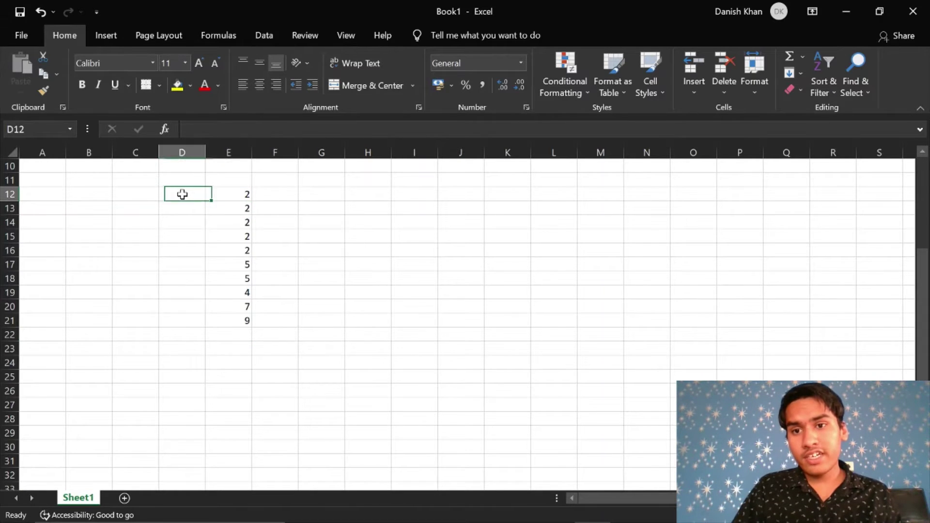
text(Ami)
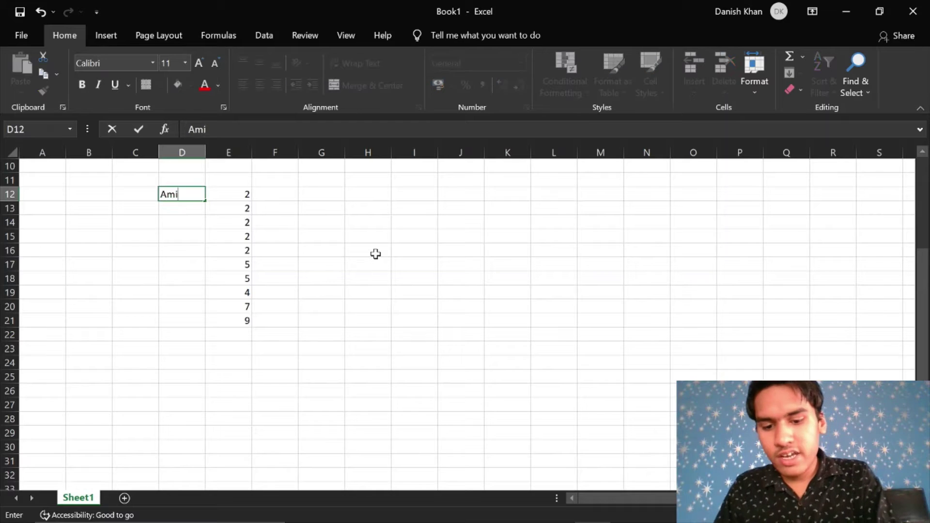
text(t)
key(Return)
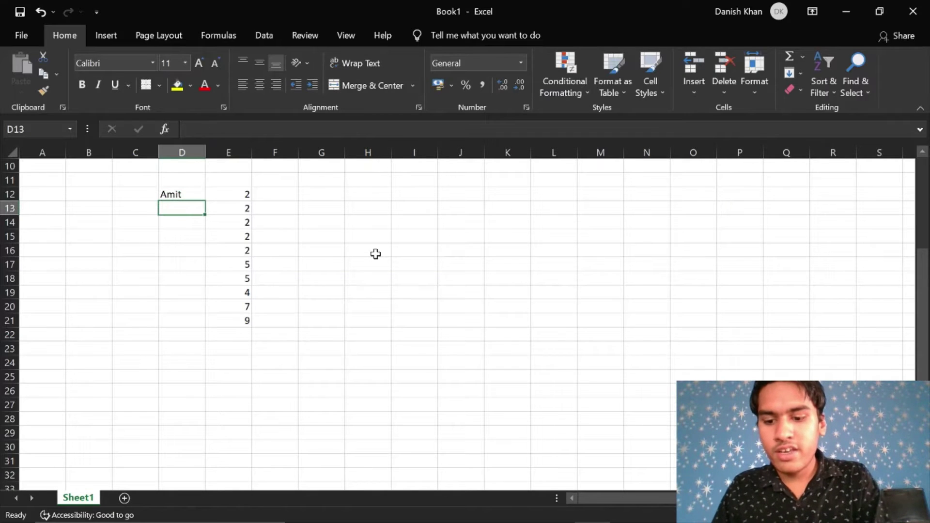
text(Kabi)
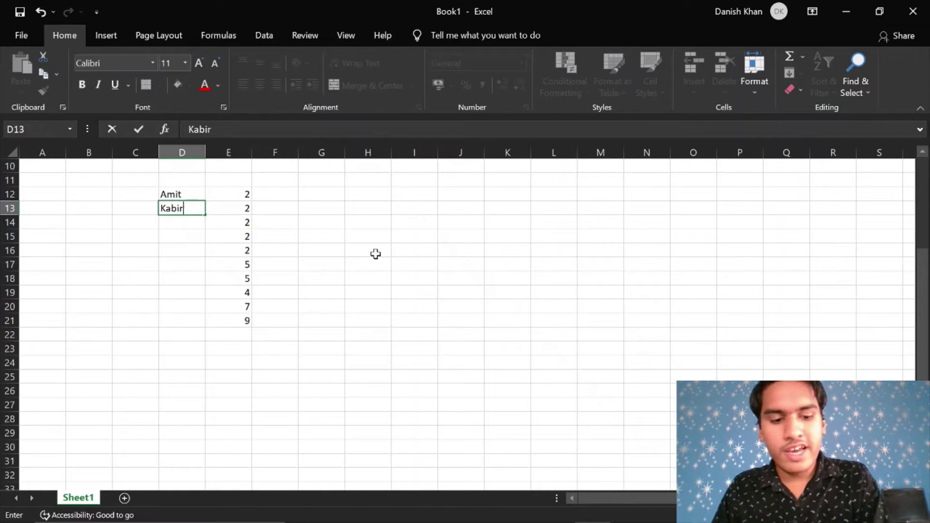
text(r)
key(Return)
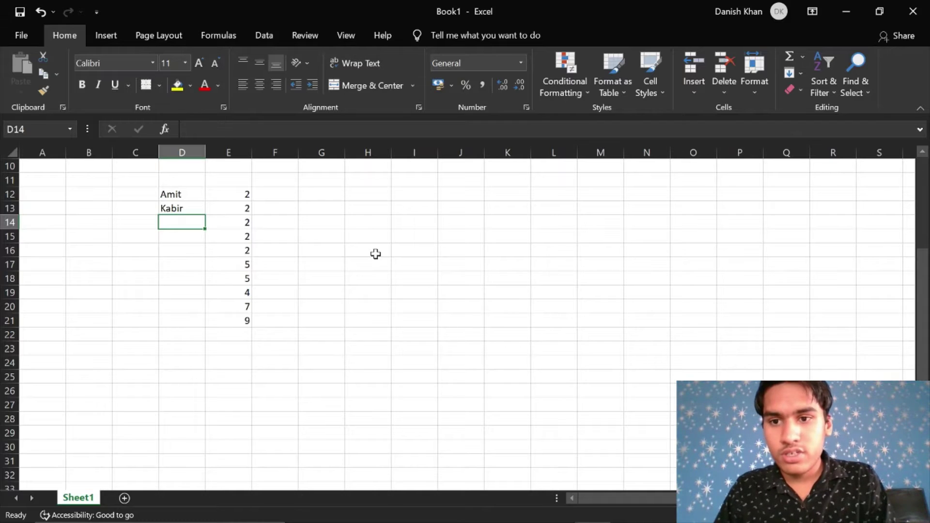
text(Sameer)
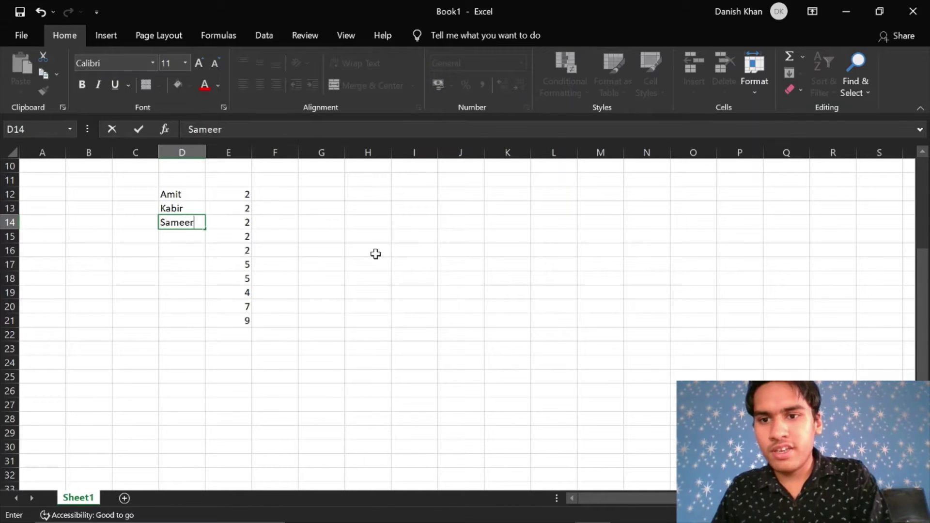
key(Return)
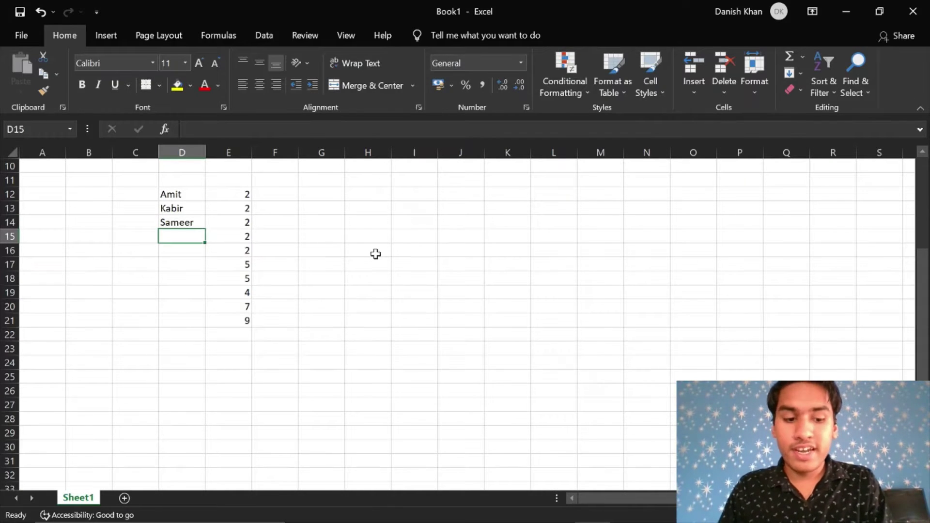
Leave D15 empty and enter a single dot as placeholder in each of the cells D16 through D21
key(Return)
text(.)
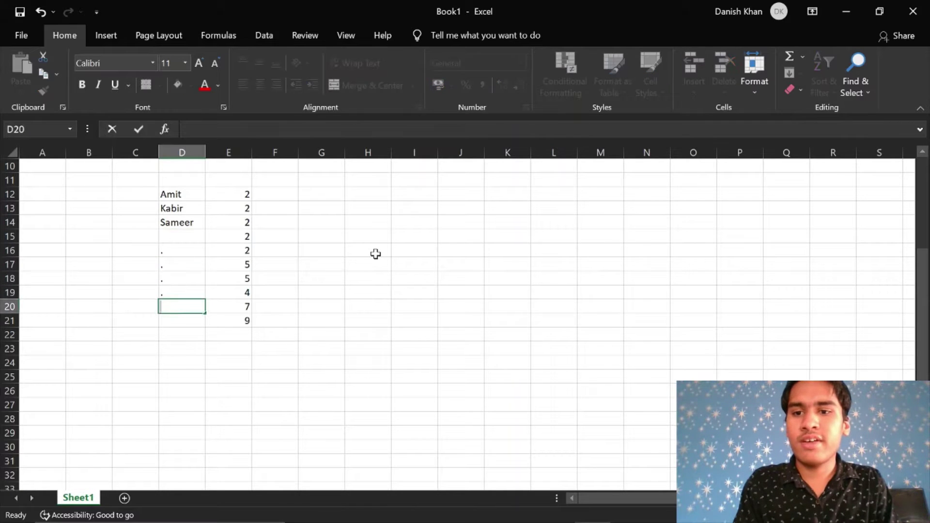
text( . . . . .)
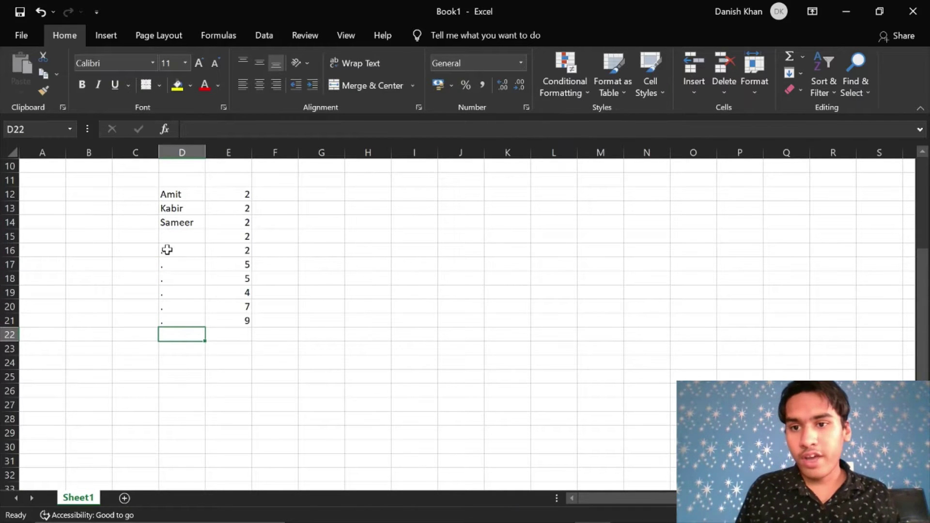
Highlight the numbers in E12:E21 that are greater than 5.5 with Light Red Fill with Dark Red Text
click(247, 194)
drag(247, 199, 249, 332)
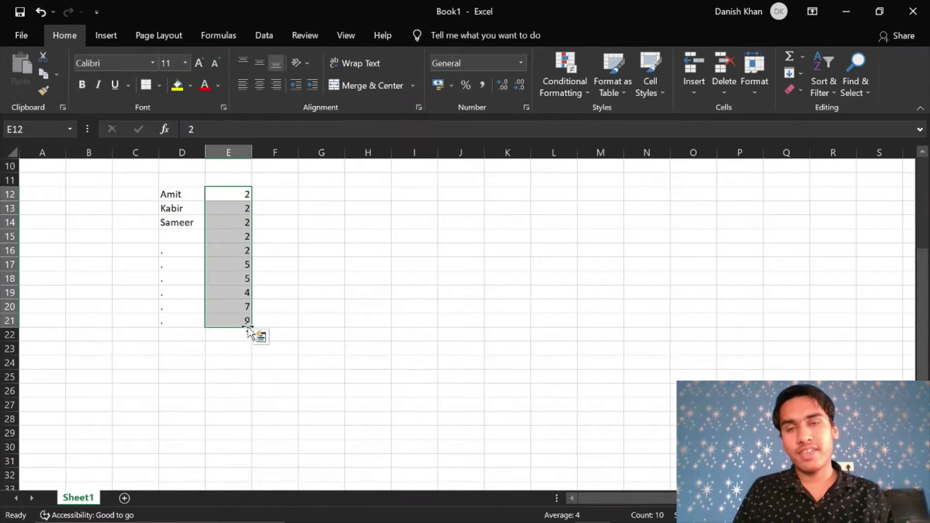
click(42, 91)
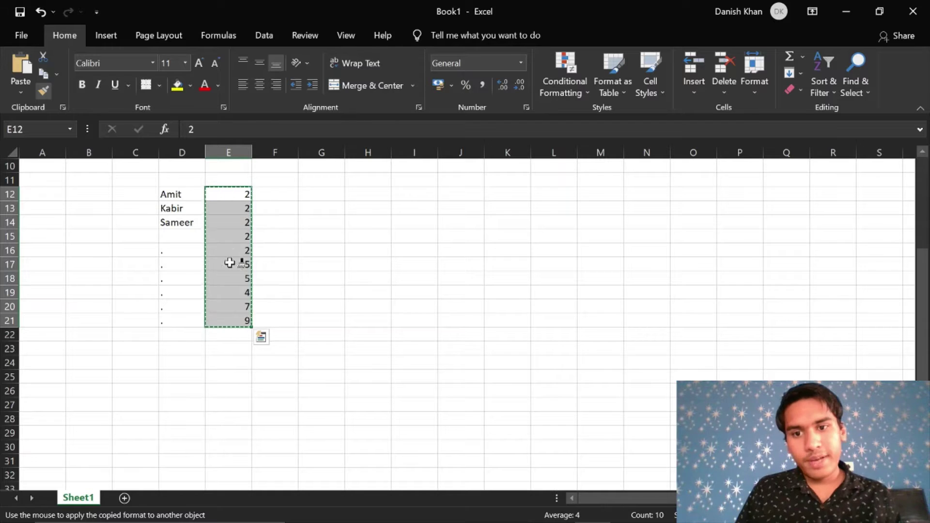
click(262, 339)
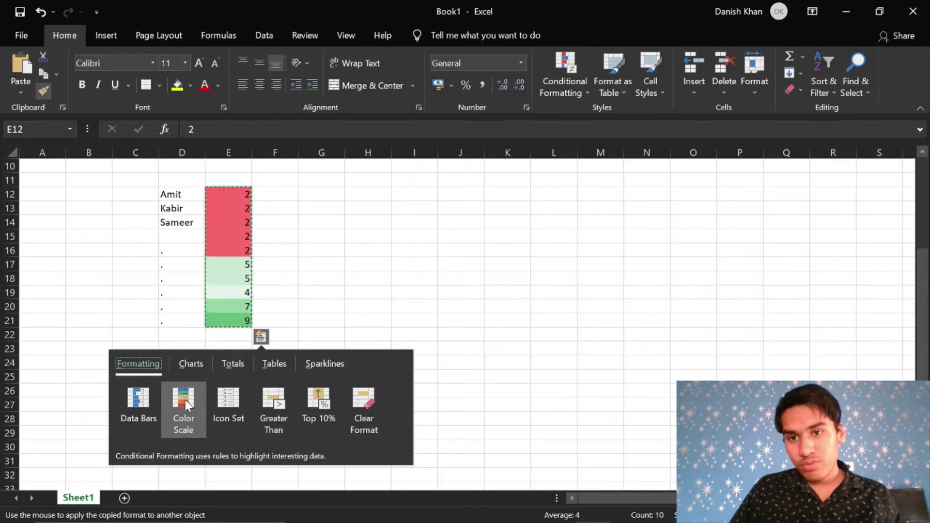
click(280, 401)
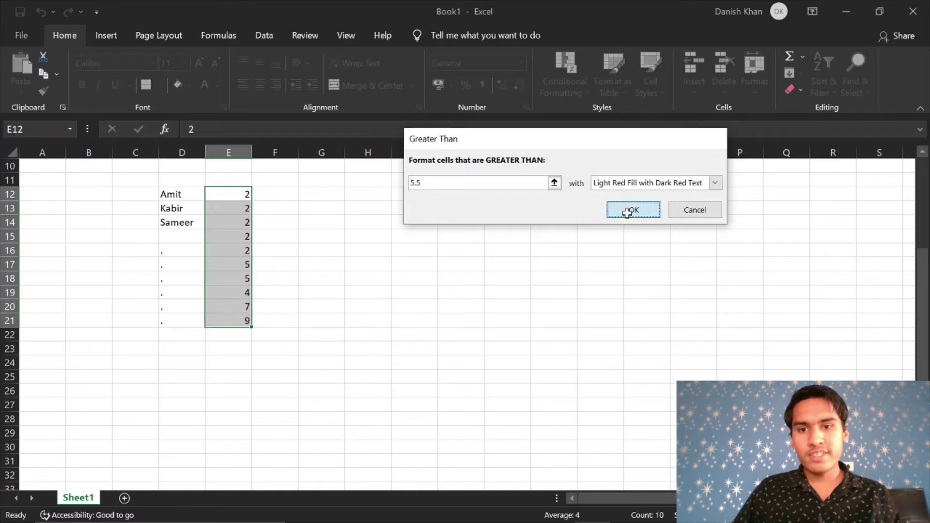
click(627, 213)
click(321, 324)
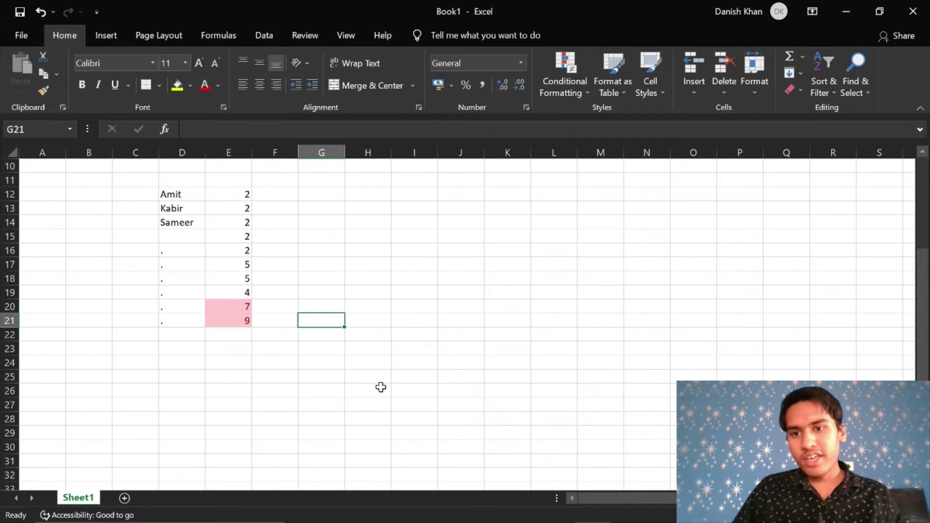
click(246, 308)
click(246, 323)
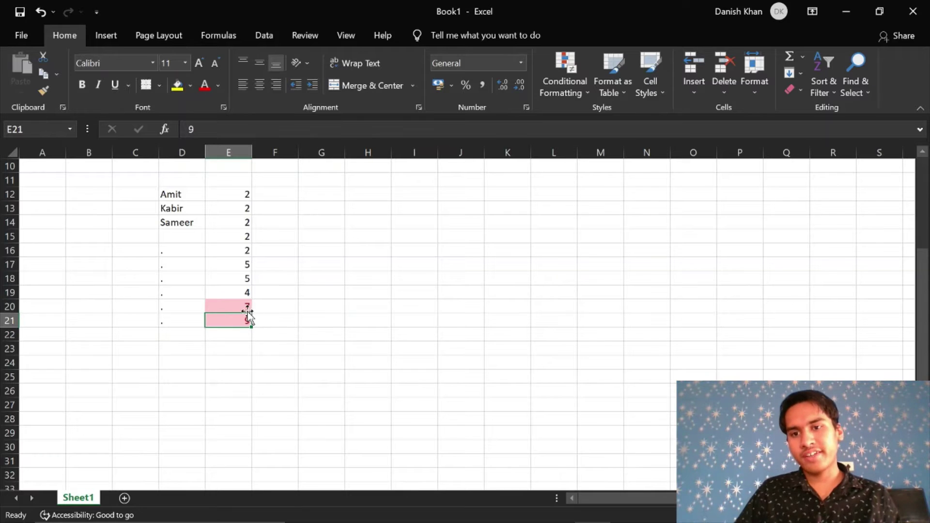
Change the number in E12, beside the first name, to 1
drag(248, 192, 245, 296)
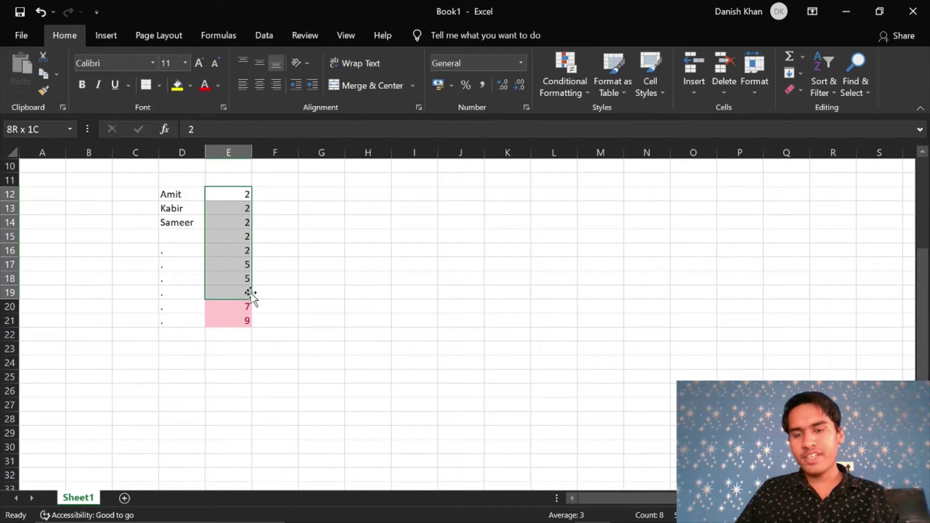
click(235, 191)
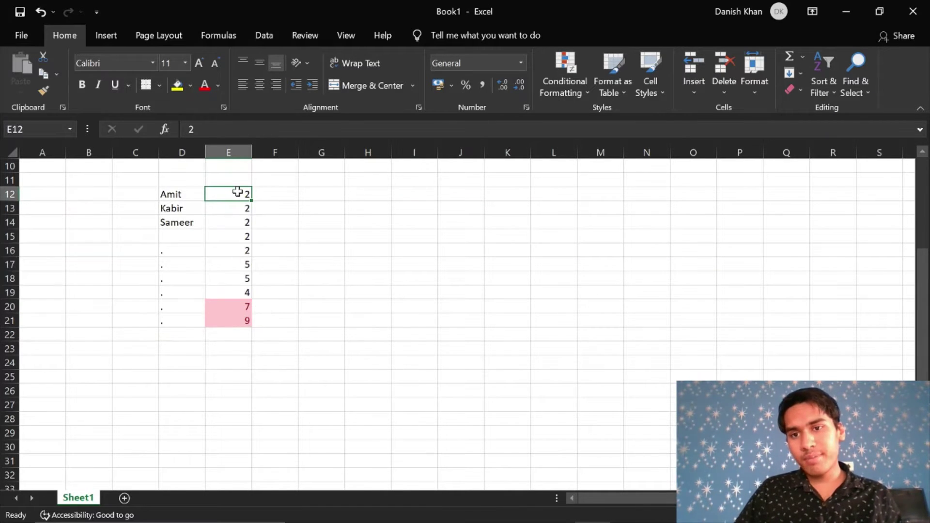
text(1)
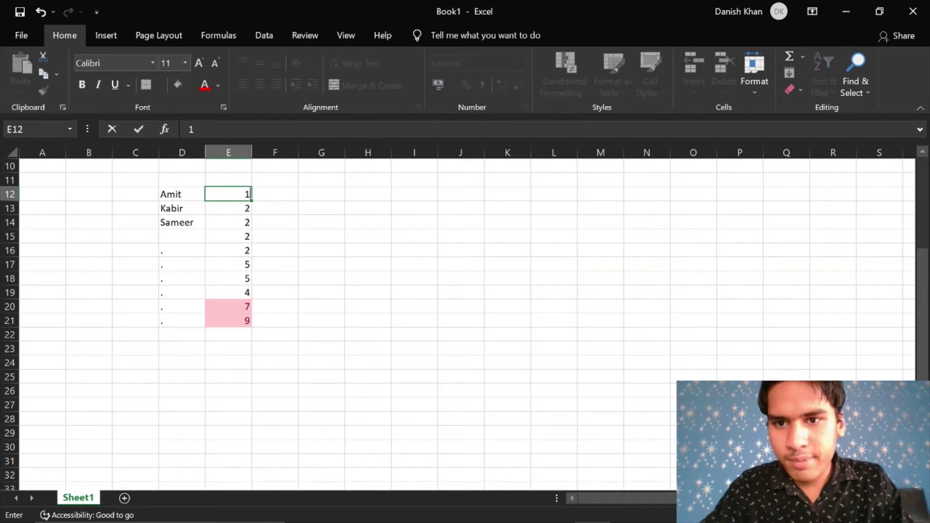
key(Return)
Add data bars to the numbers in E12:E21 and apply their copied format to G22:G31 with Format Painter
drag(238, 192, 248, 321)
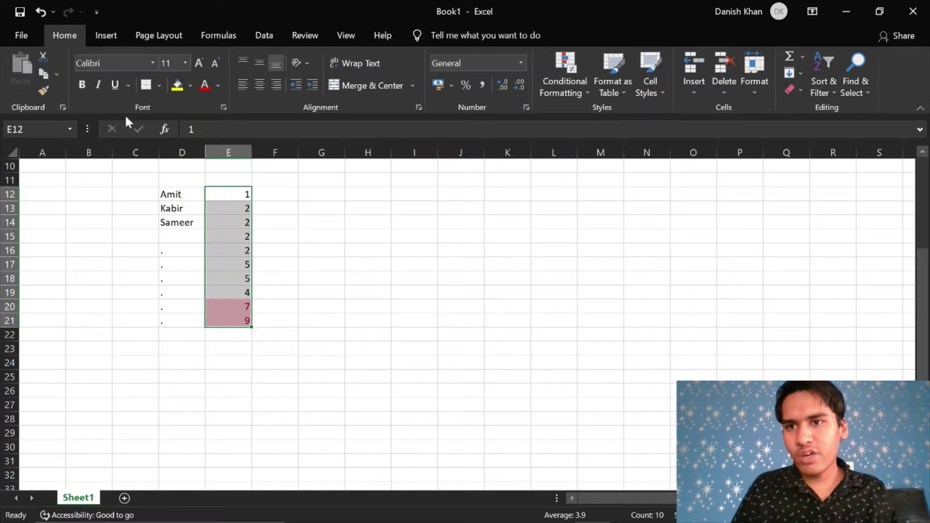
click(47, 89)
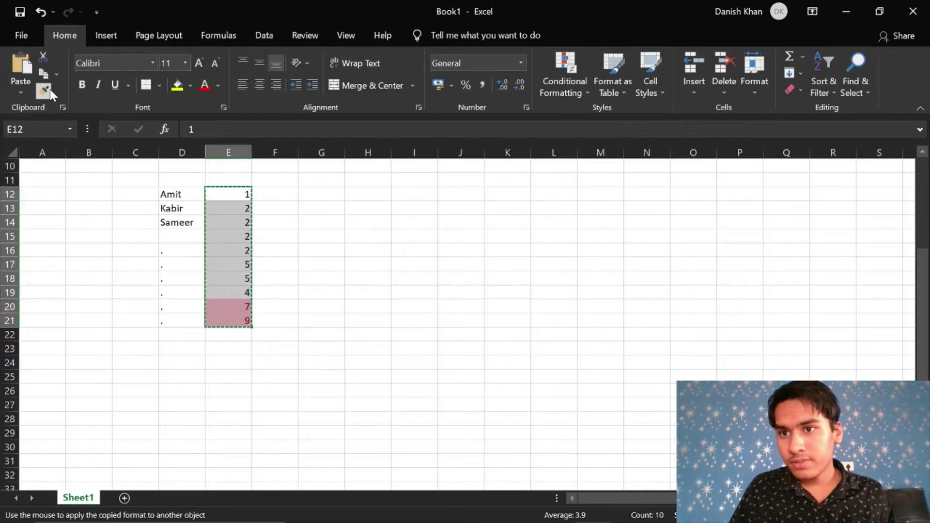
click(261, 335)
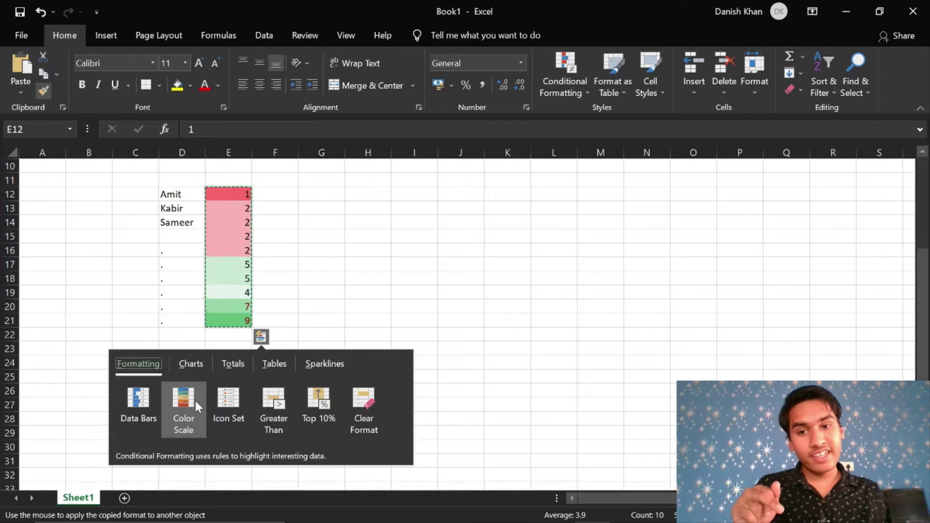
click(144, 400)
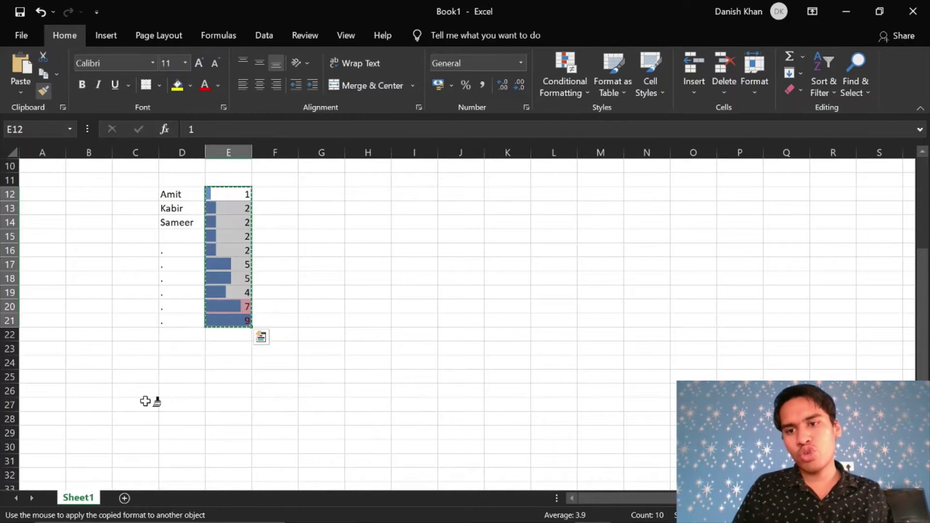
click(324, 330)
key(Escape)
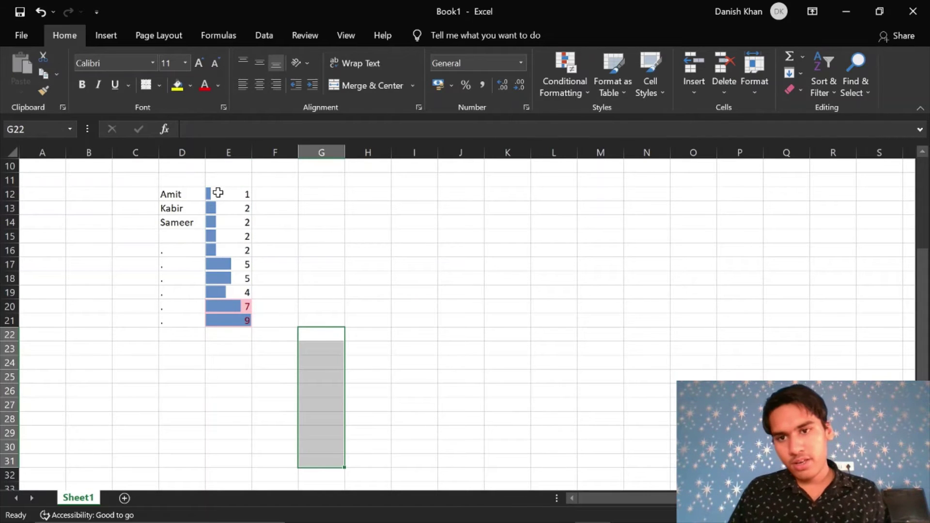
Format the names in D12:D14 as bold Arial Black, size 20, and widen column D to fit them
drag(216, 193, 244, 321)
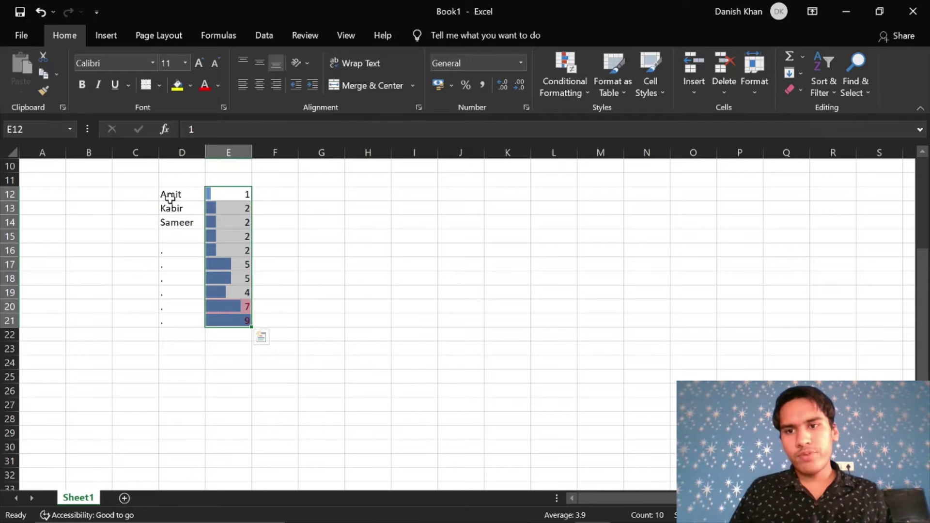
drag(170, 197, 182, 222)
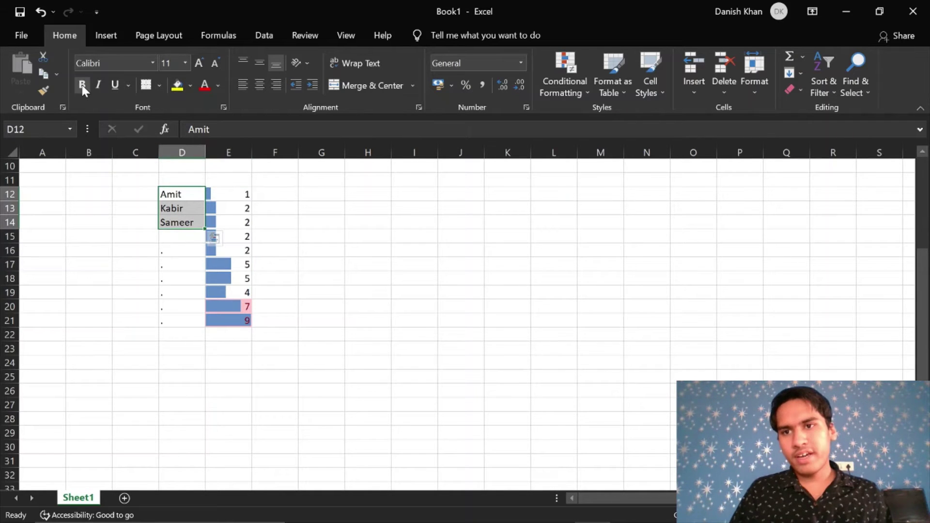
click(83, 87)
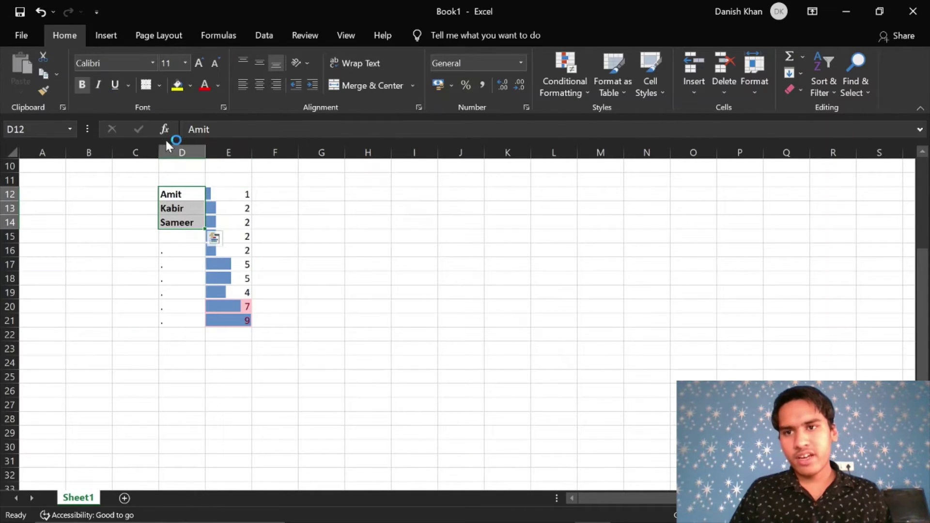
click(153, 63)
click(126, 166)
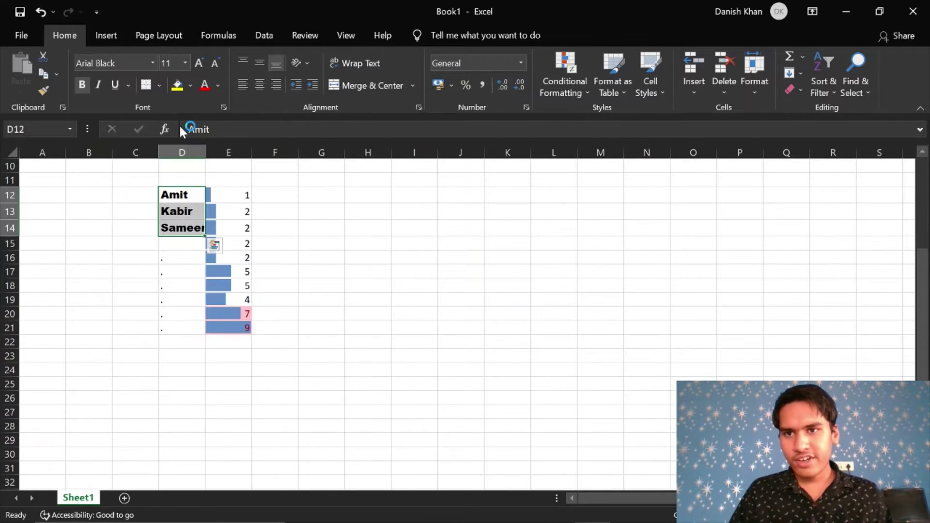
click(186, 63)
click(169, 202)
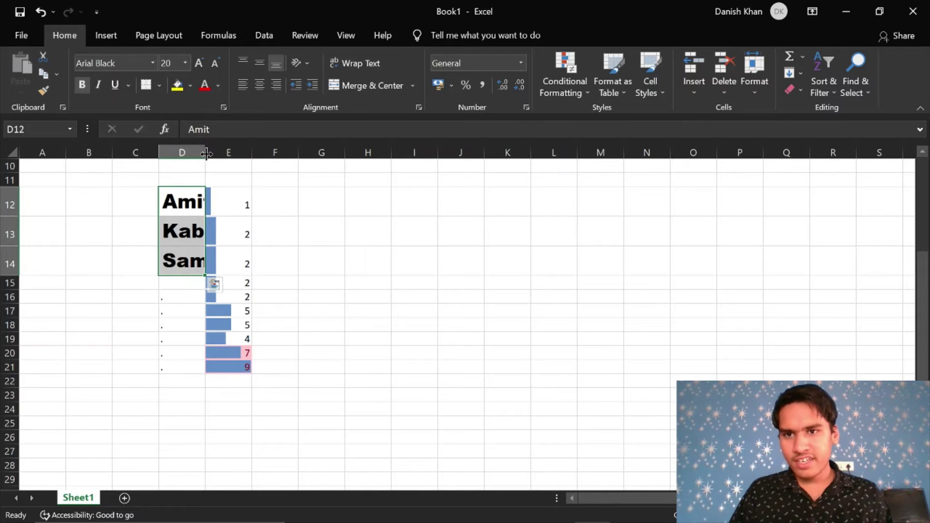
drag(205, 152, 245, 153)
click(441, 310)
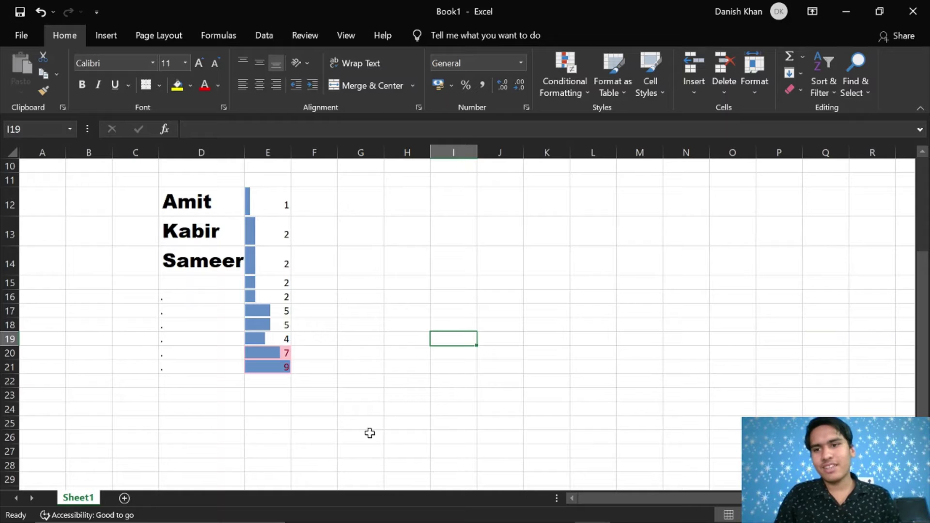
Examine how columns, rows and cell addresses work, using columns B to E, row 4, and cells B4 and D12
scroll(272, 384, up, 1)
scroll(273, 385, up, 3)
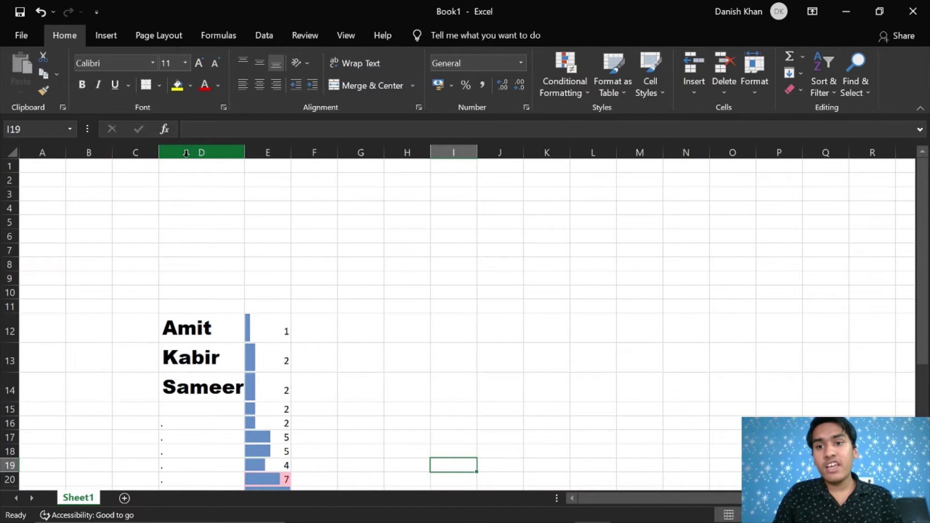
click(89, 152)
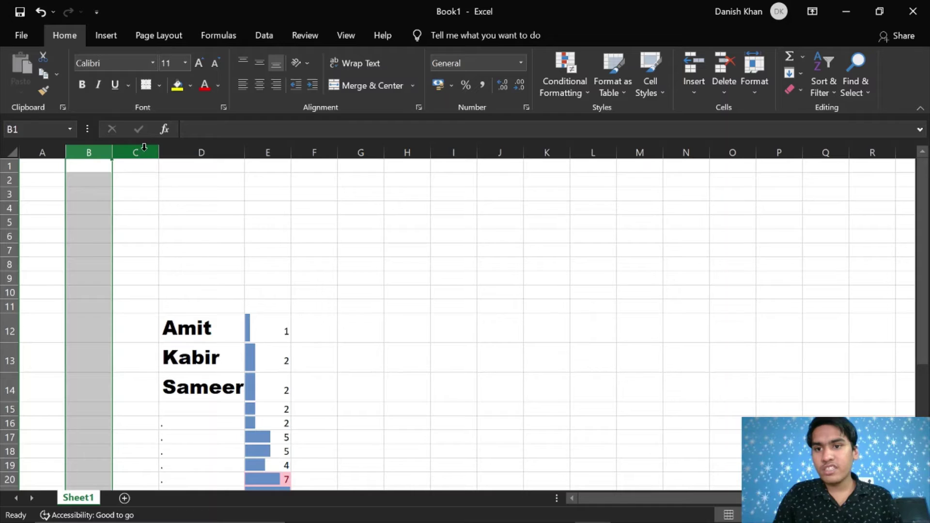
click(144, 150)
click(193, 150)
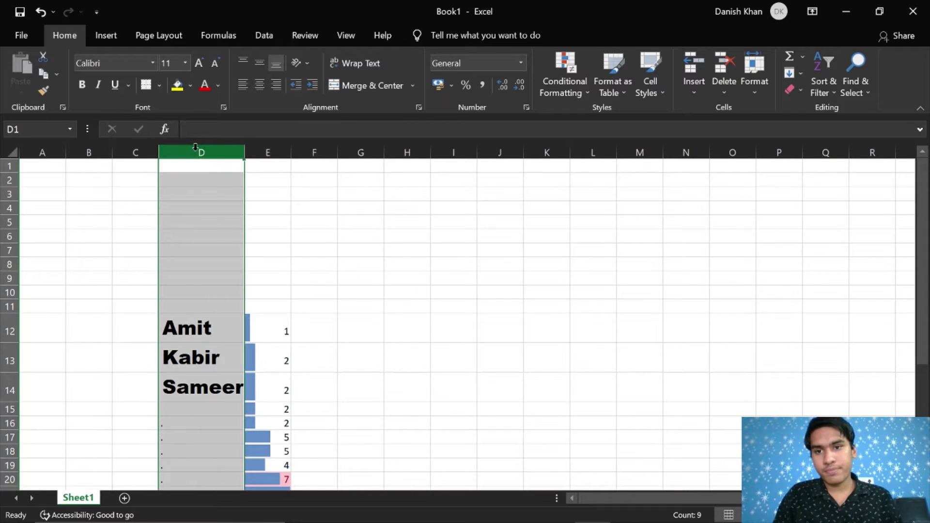
click(274, 146)
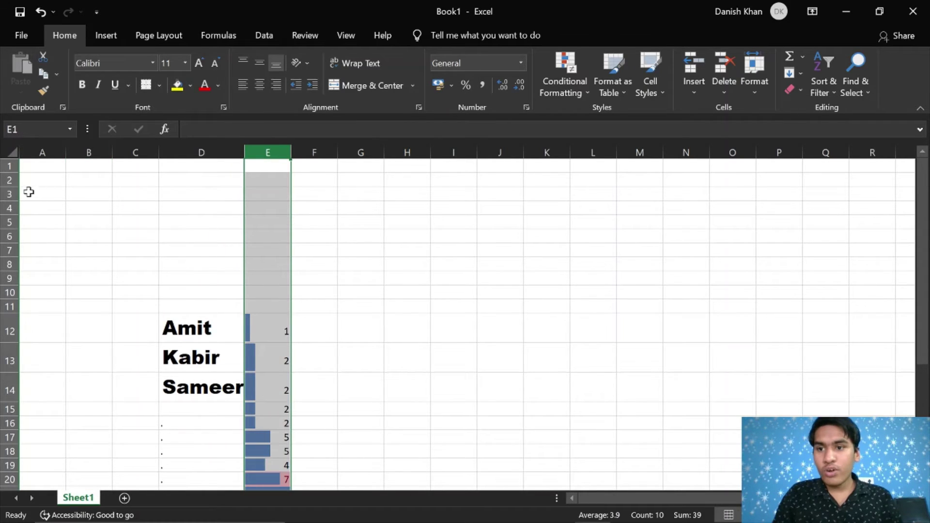
click(4, 210)
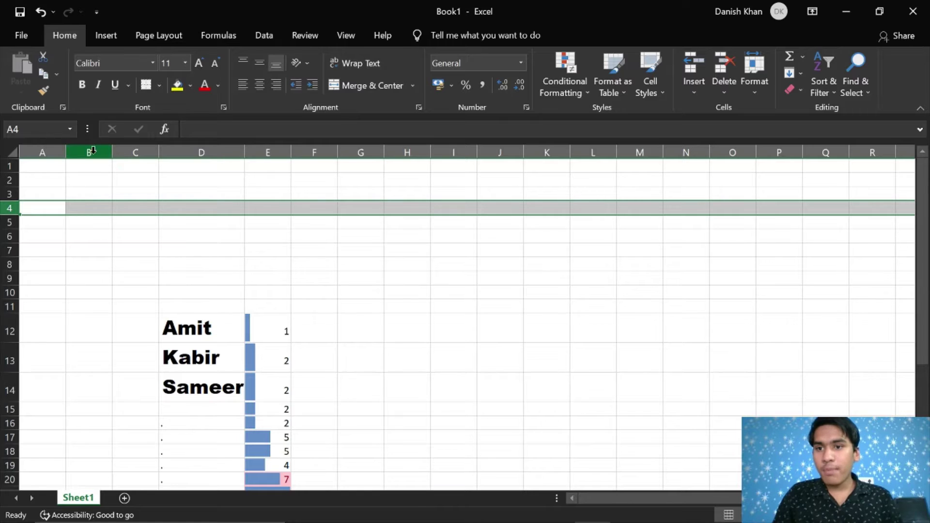
click(87, 209)
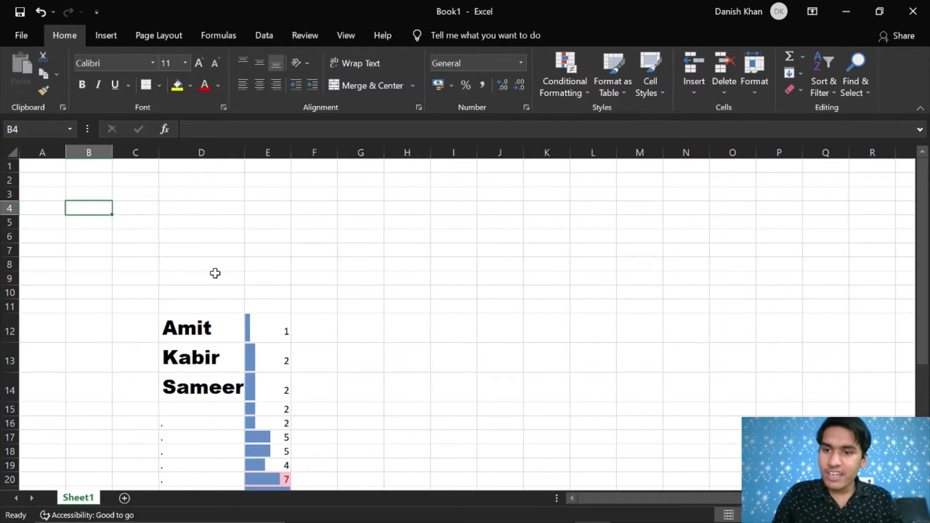
click(177, 328)
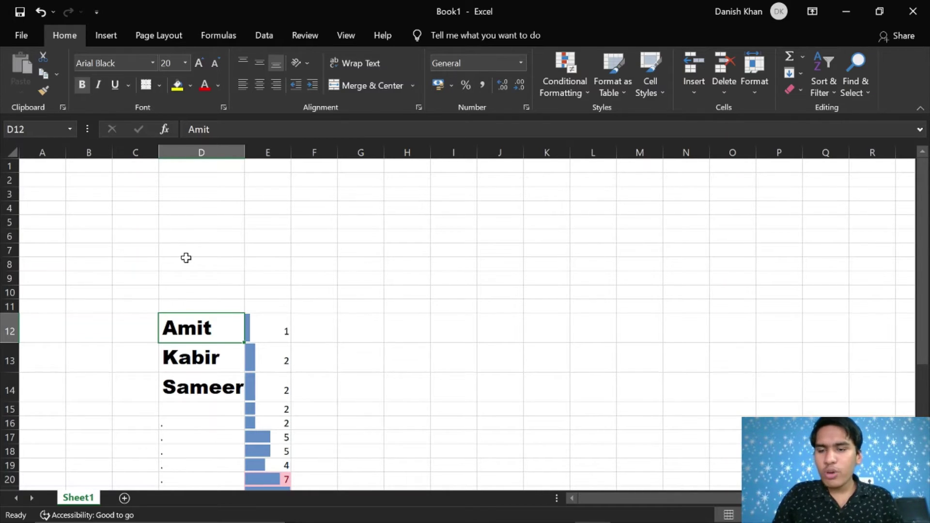
Try italic and underline on the range D12:F21, switching each off again
scroll(309, 293, down, 1)
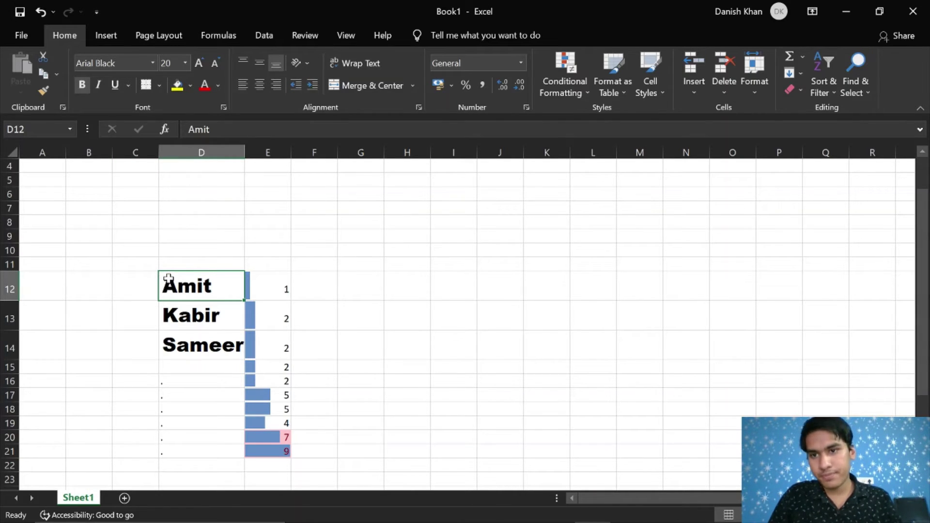
drag(167, 280, 304, 455)
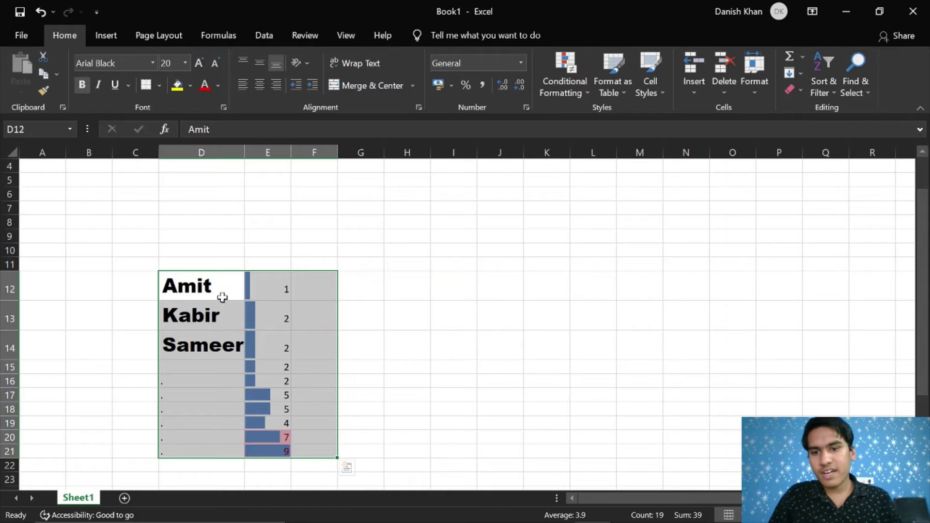
click(99, 85)
click(100, 85)
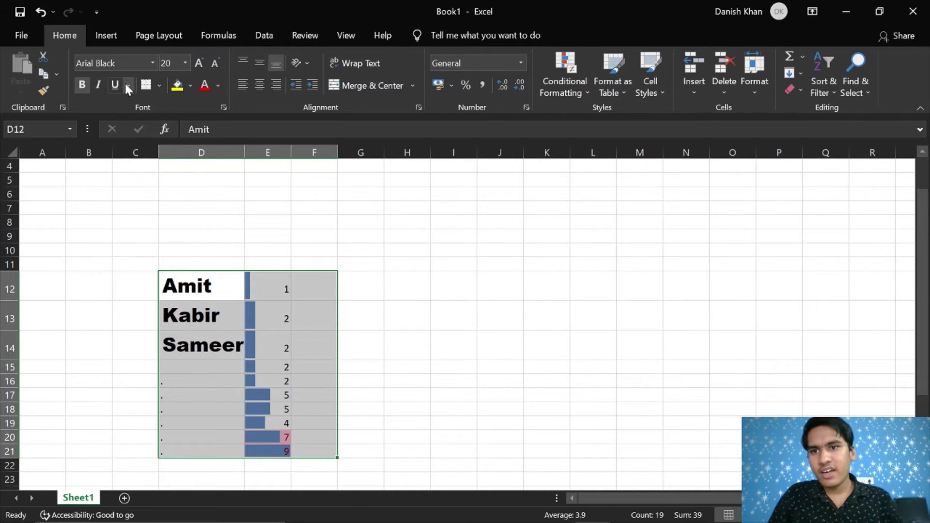
click(115, 86)
click(115, 85)
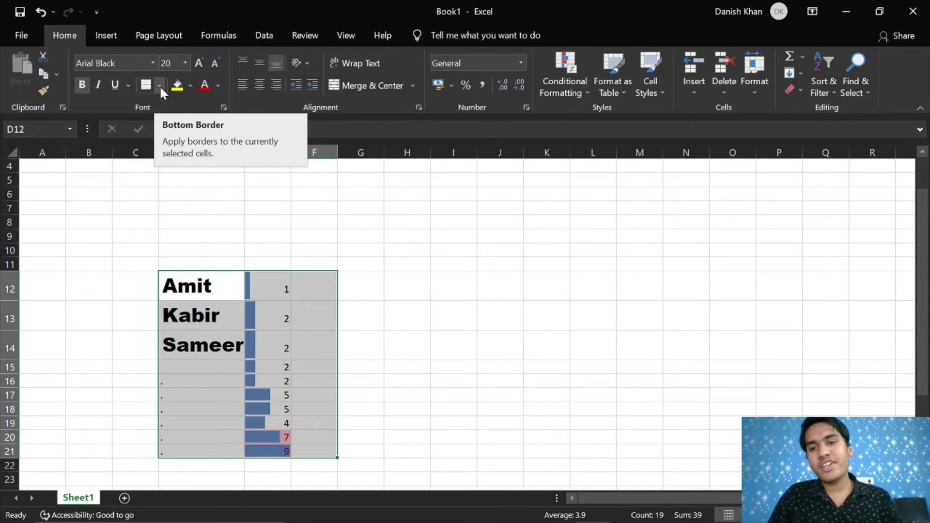
Apply All Borders to the selected range D12:F21 and deselect it
click(159, 85)
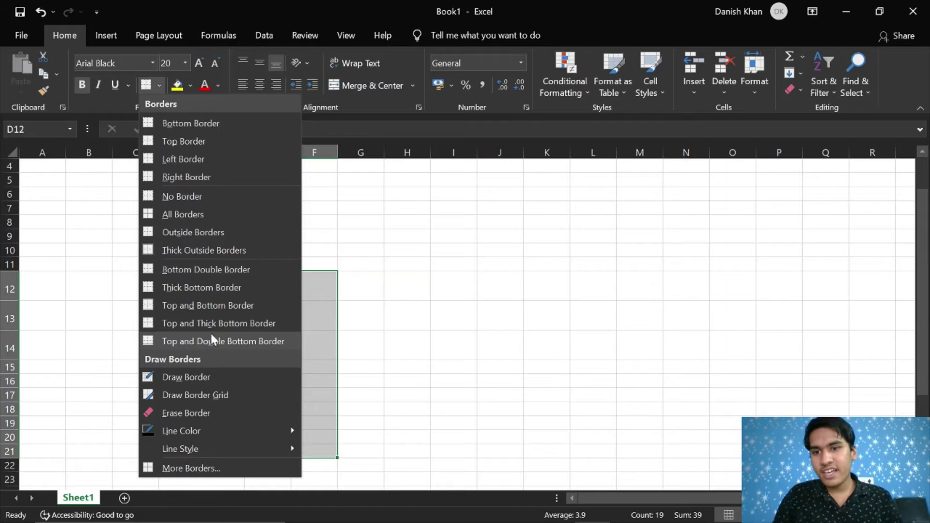
click(201, 219)
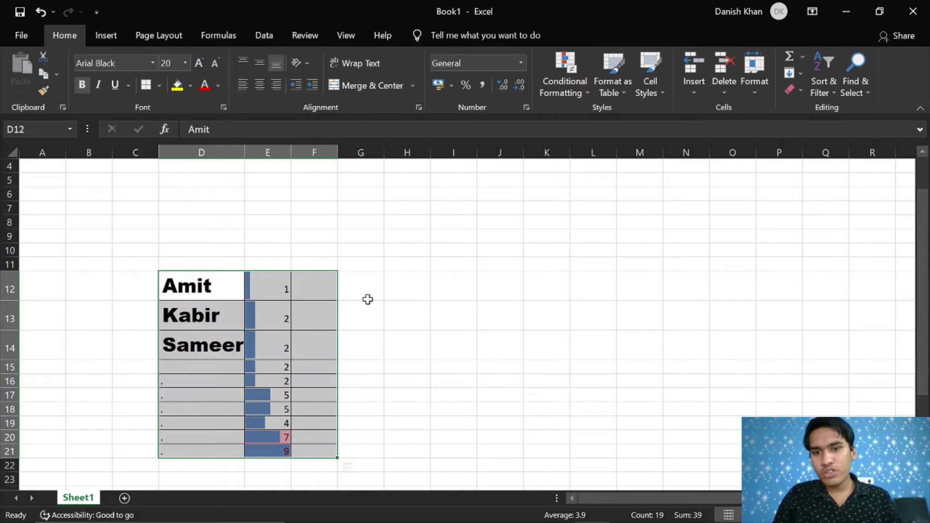
click(432, 326)
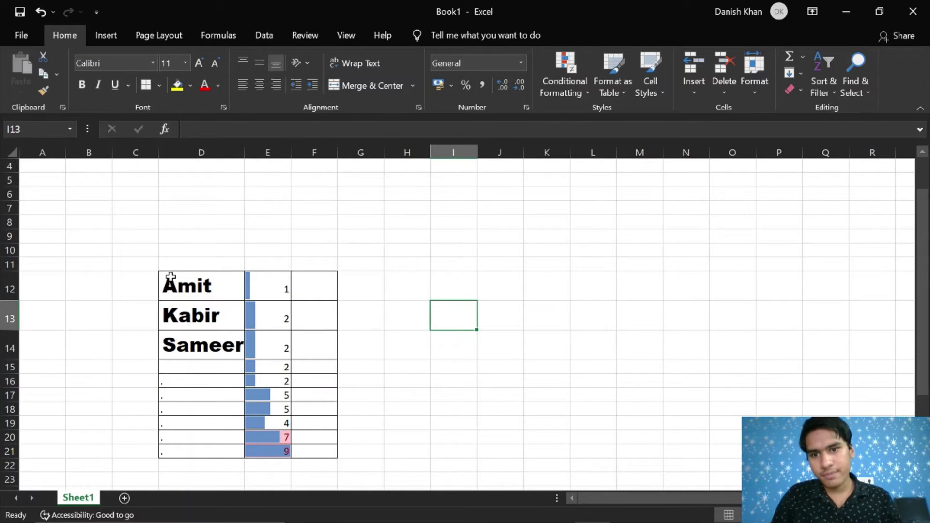
Fill D12 with blue, D13 with gold and D14 with dark green from the theme colors
drag(169, 276, 321, 448)
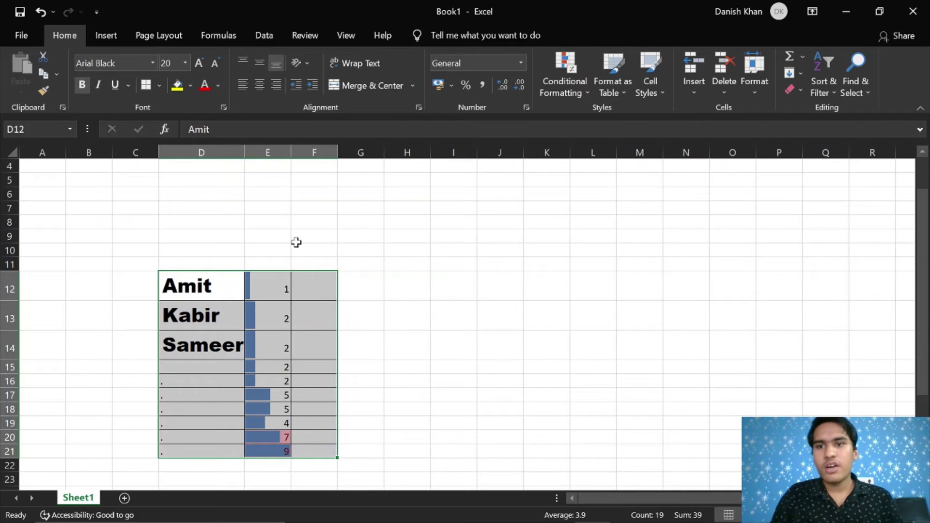
click(220, 288)
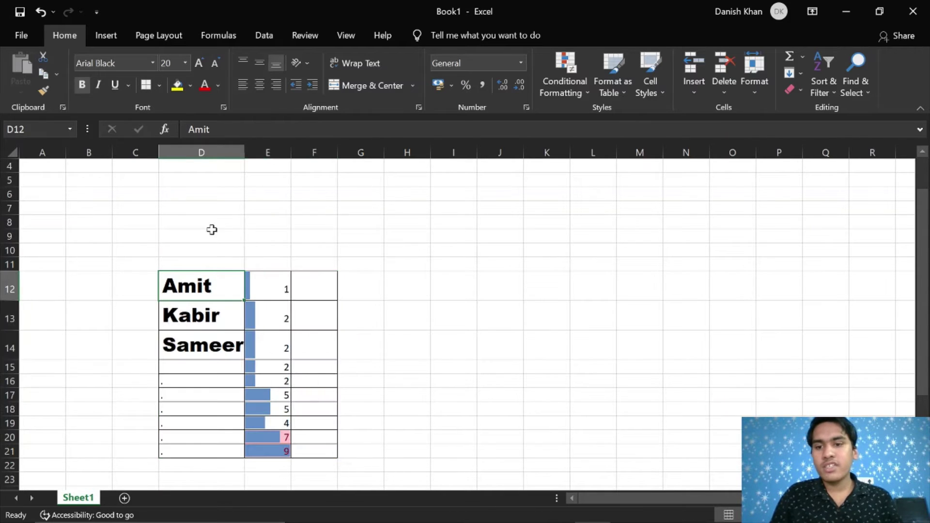
click(191, 84)
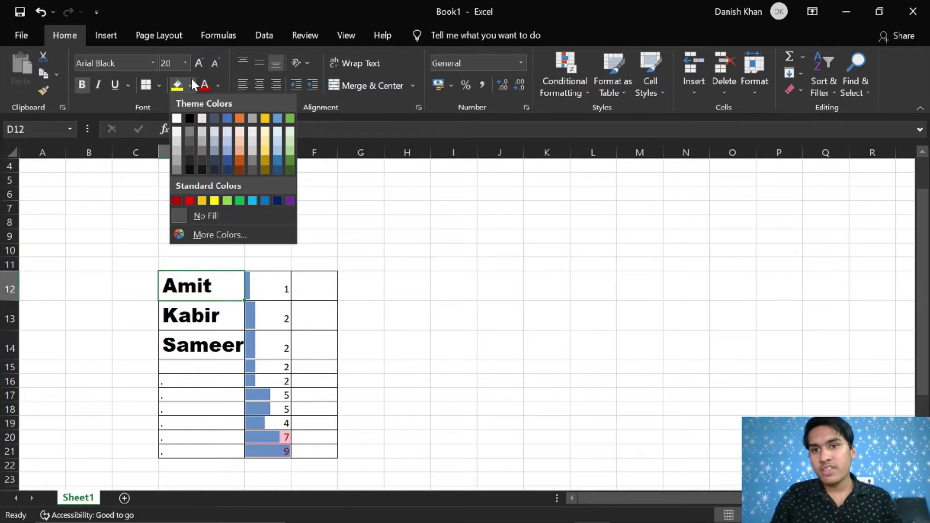
click(224, 119)
click(175, 315)
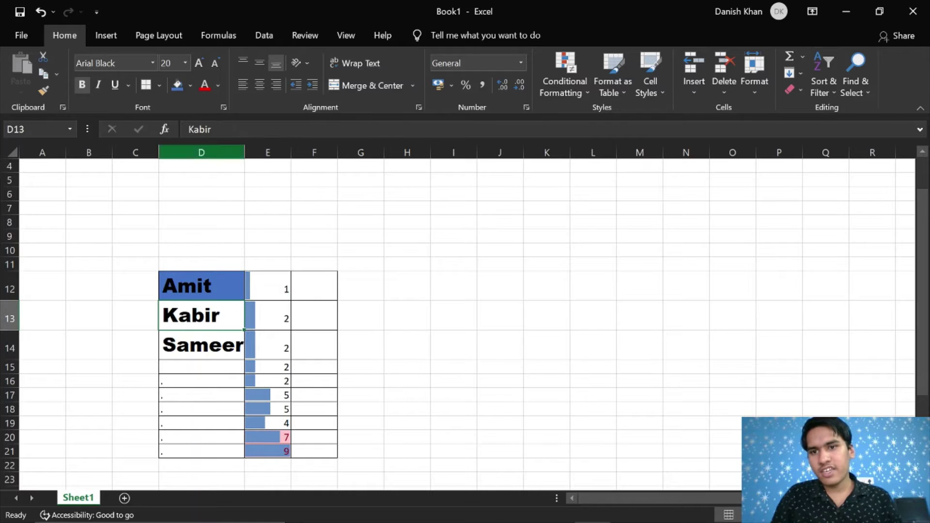
click(189, 84)
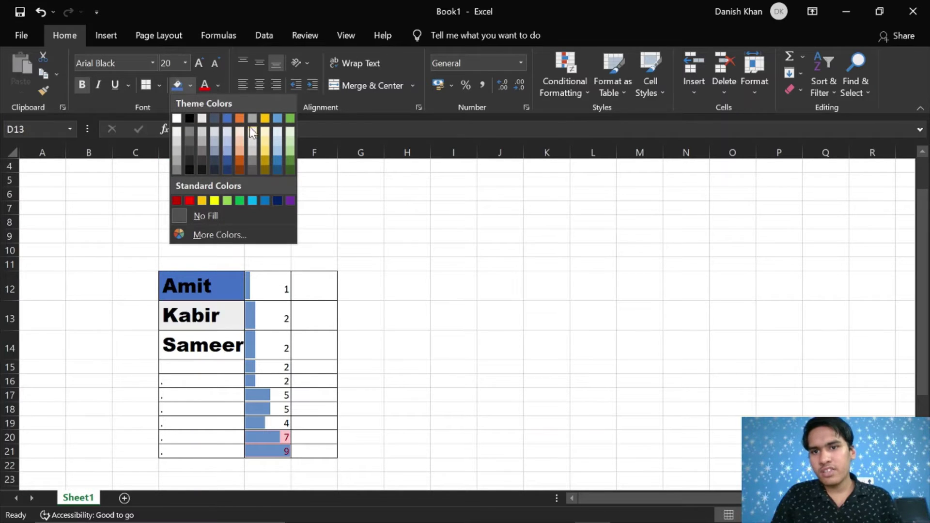
click(265, 118)
click(183, 354)
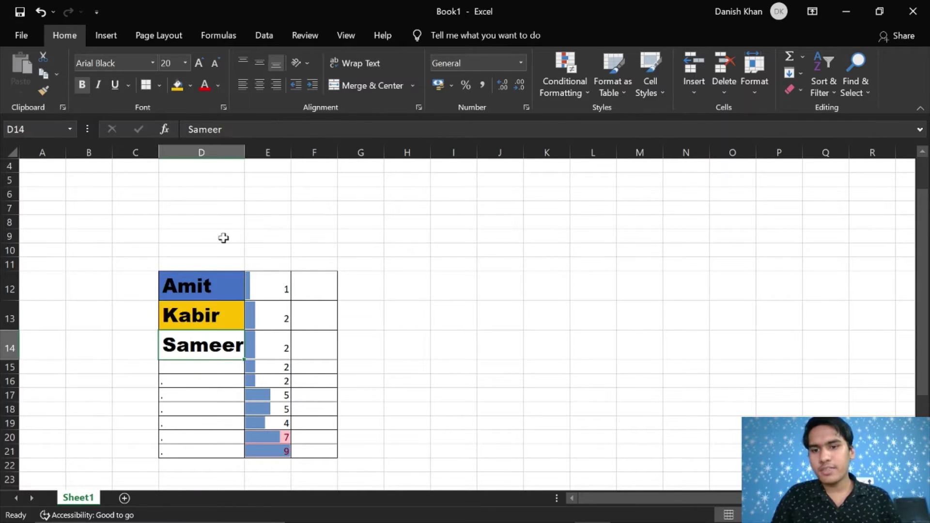
click(190, 86)
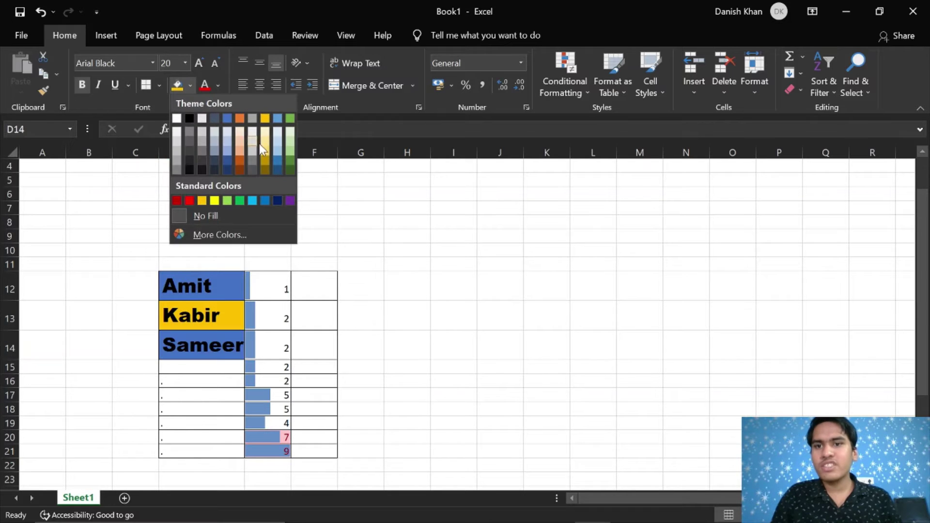
click(286, 163)
click(261, 303)
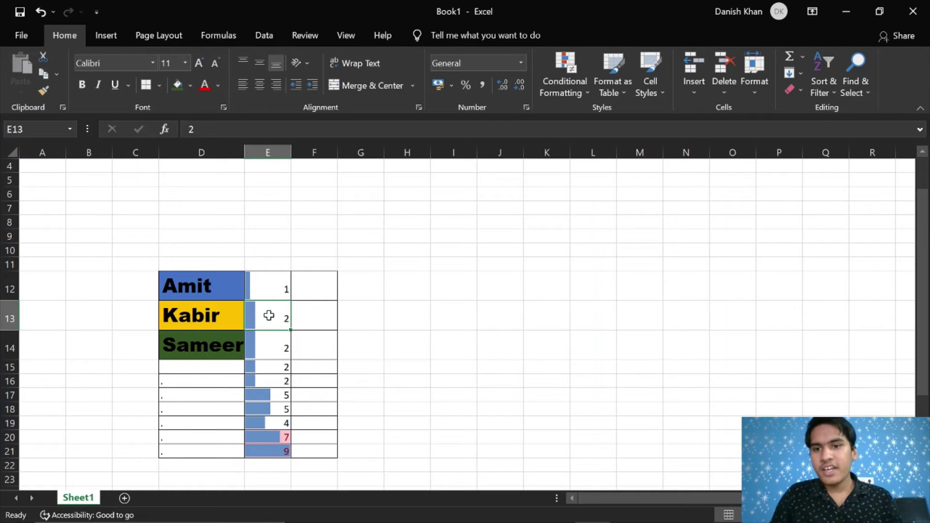
Change the font color of D14 to a near-white theme color and widen column D slightly beyond its text
click(219, 348)
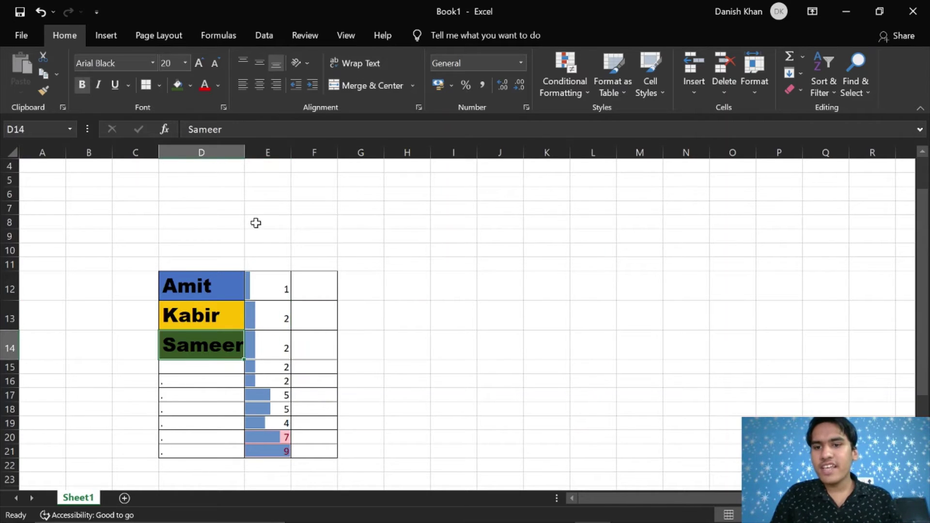
click(219, 86)
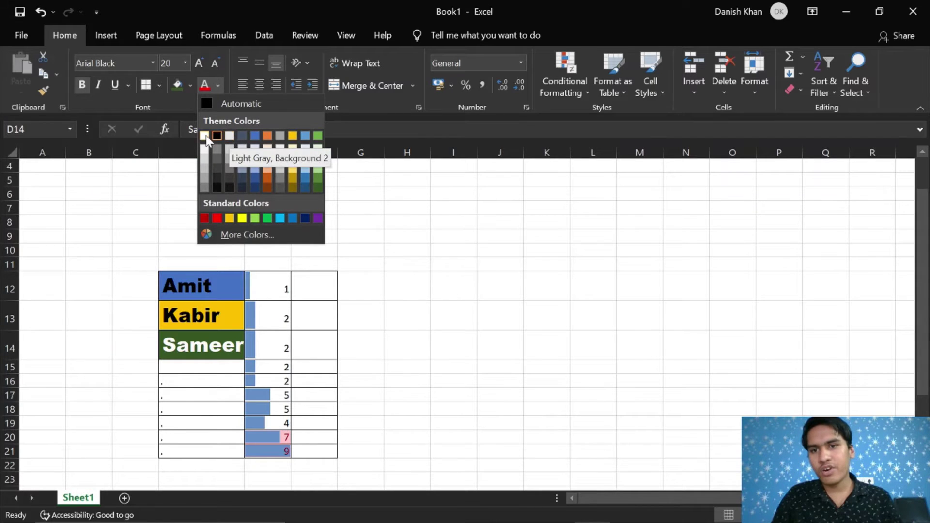
click(231, 138)
click(261, 333)
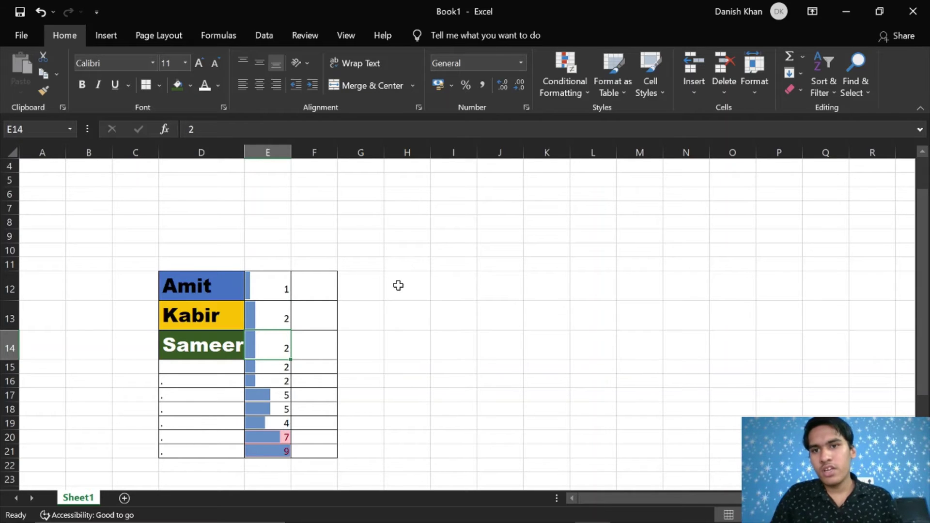
click(209, 352)
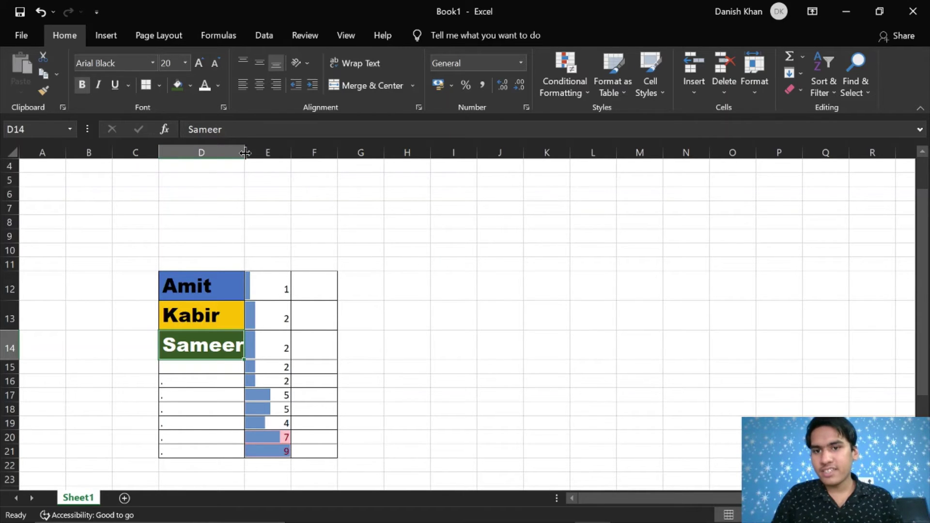
drag(245, 153, 259, 152)
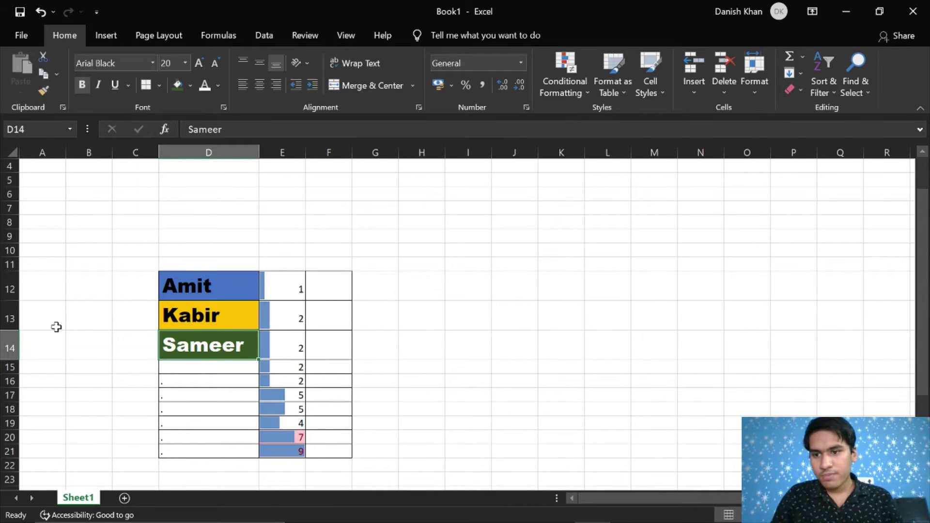
Try collapsing row 13 and making row 12 taller, and undo these row height changes
drag(17, 330, 25, 300)
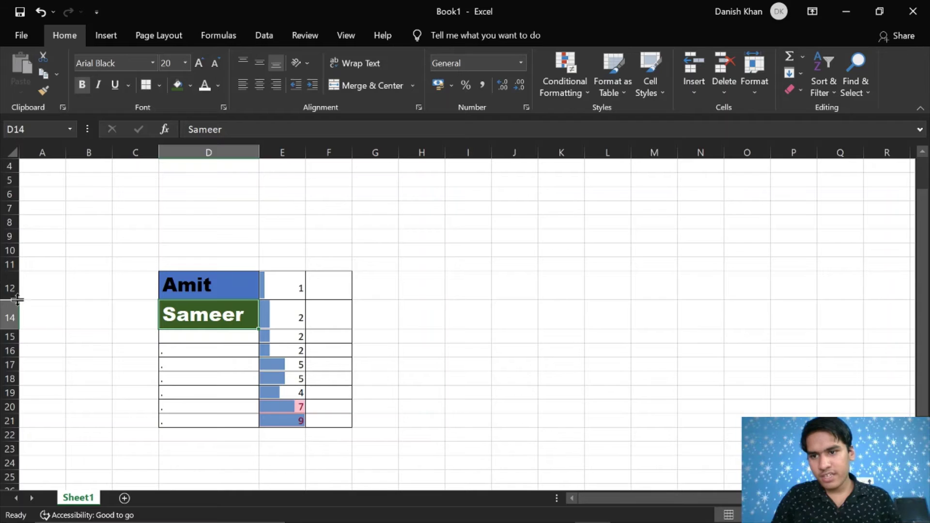
drag(19, 297, 24, 327)
click(409, 290)
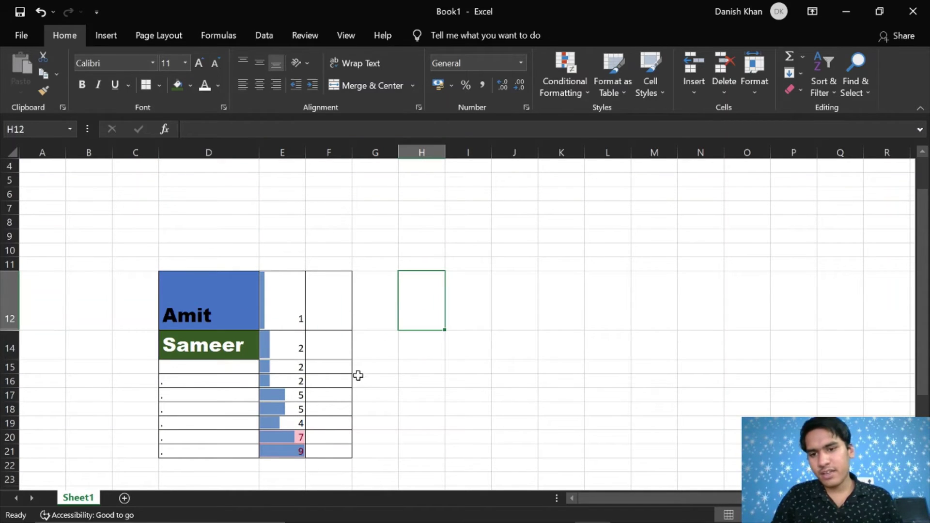
key(ctrl+z)
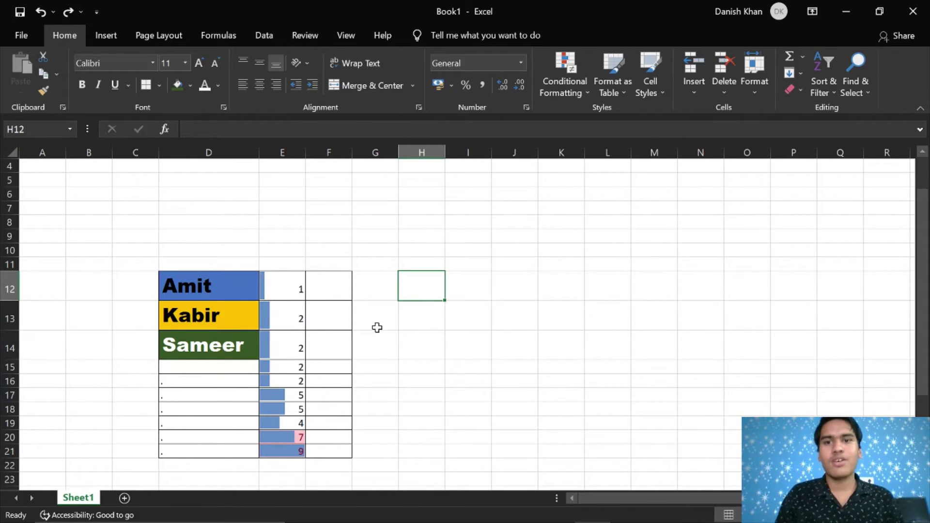
Try middle vertical alignment on the names in D12:D14 and return them to bottom alignment
drag(177, 280, 239, 345)
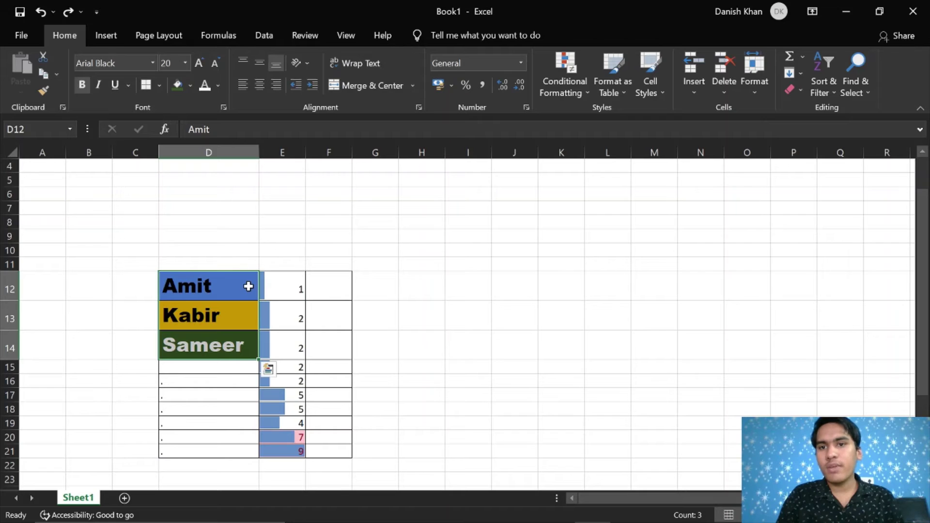
click(257, 66)
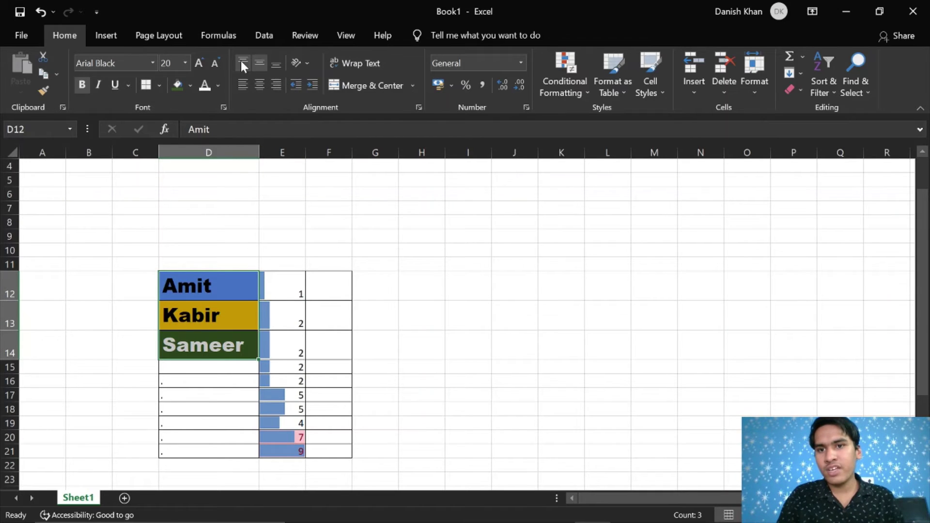
click(276, 69)
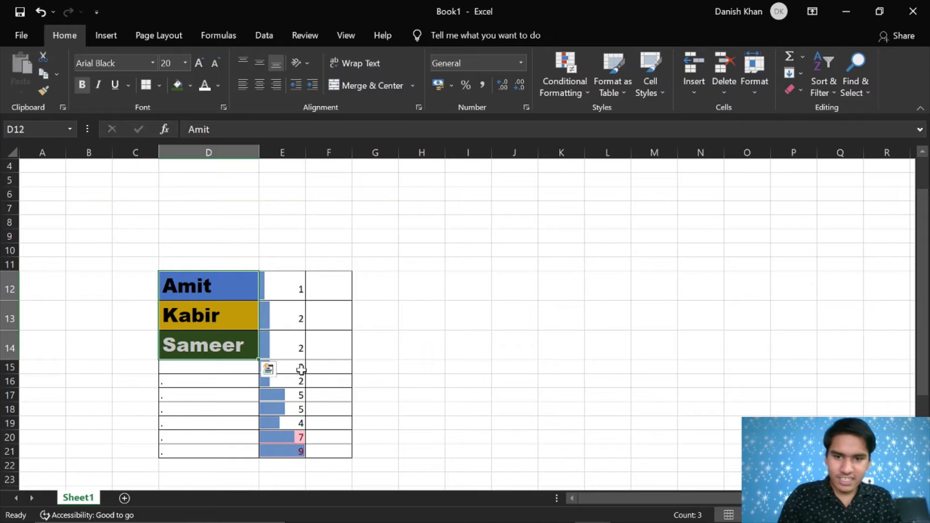
Center the numbers in E12:E21 horizontally
click(293, 287)
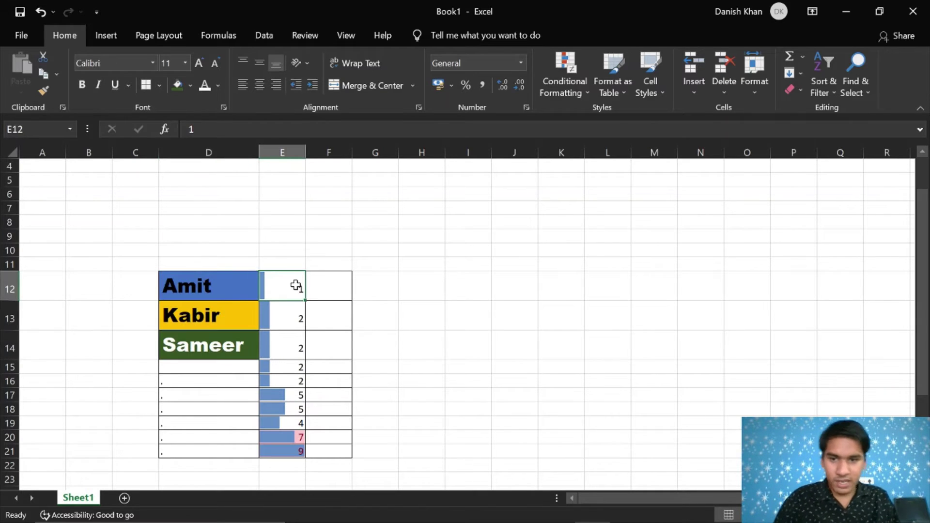
drag(296, 286, 301, 448)
click(260, 85)
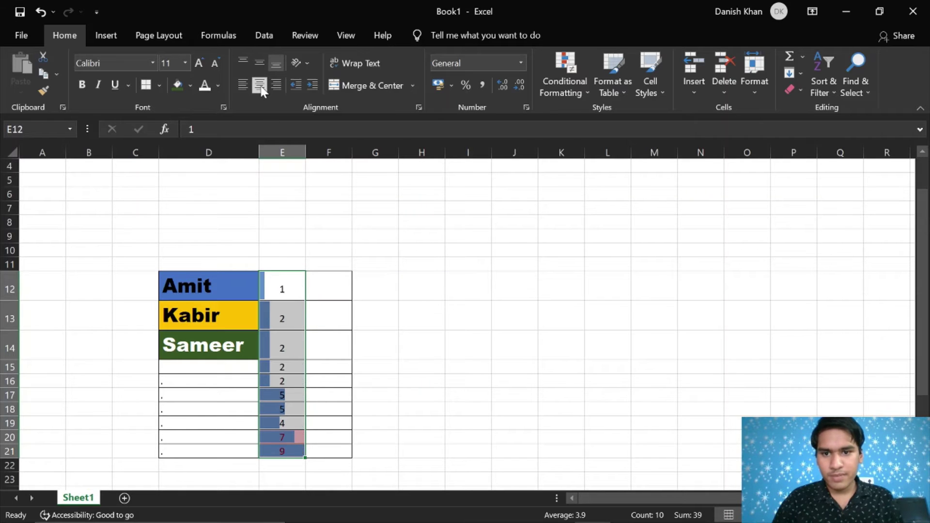
Center the names in D12:D14 horizontally, trying right alignment and returning to center
click(200, 286)
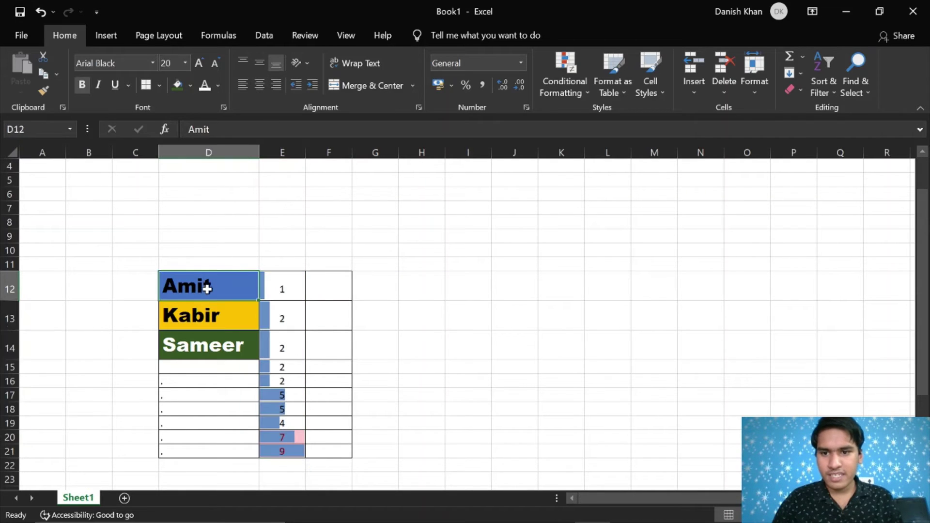
drag(206, 302, 218, 339)
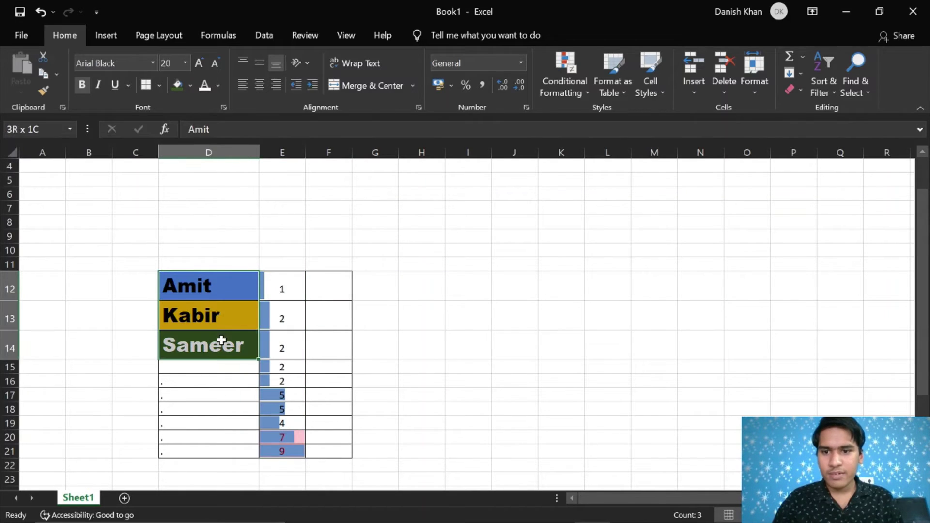
click(260, 85)
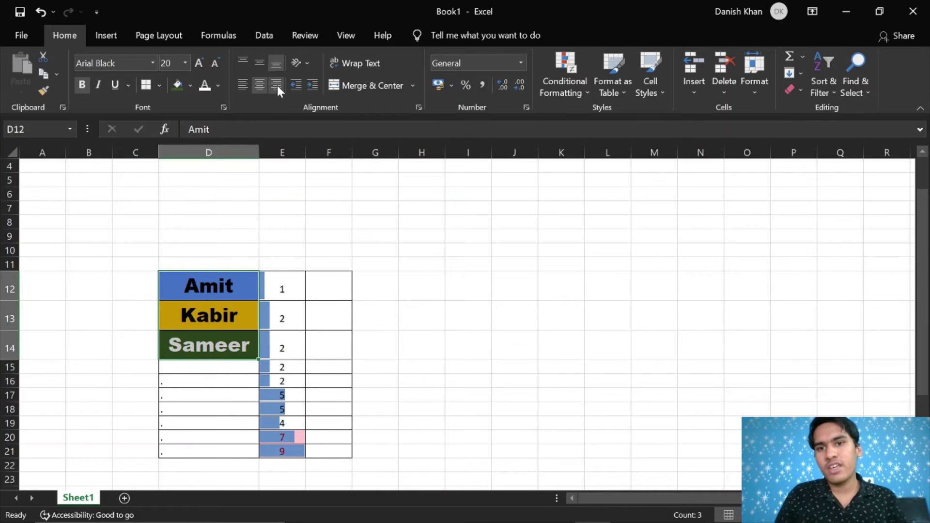
click(276, 85)
click(259, 86)
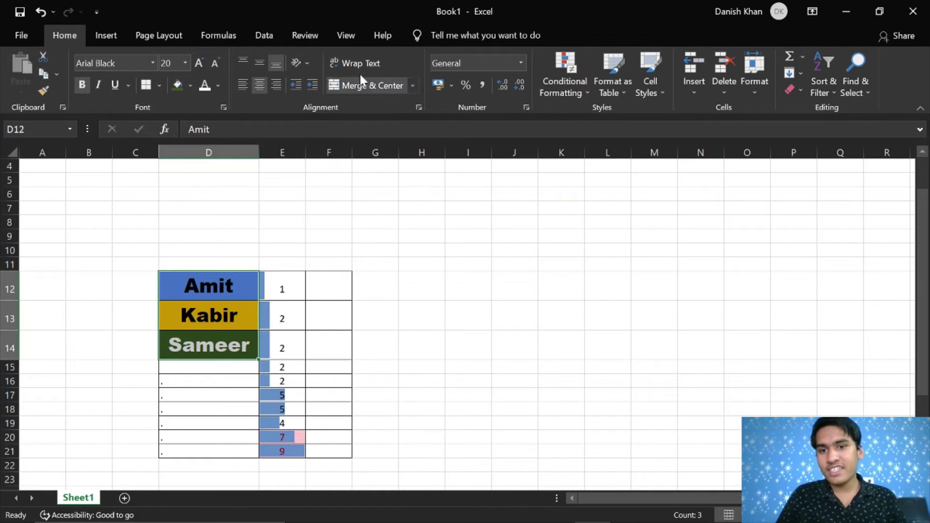
Try a deep left indent on the names in D12:D14 and reduce it to two levels
click(313, 87)
click(313, 87)
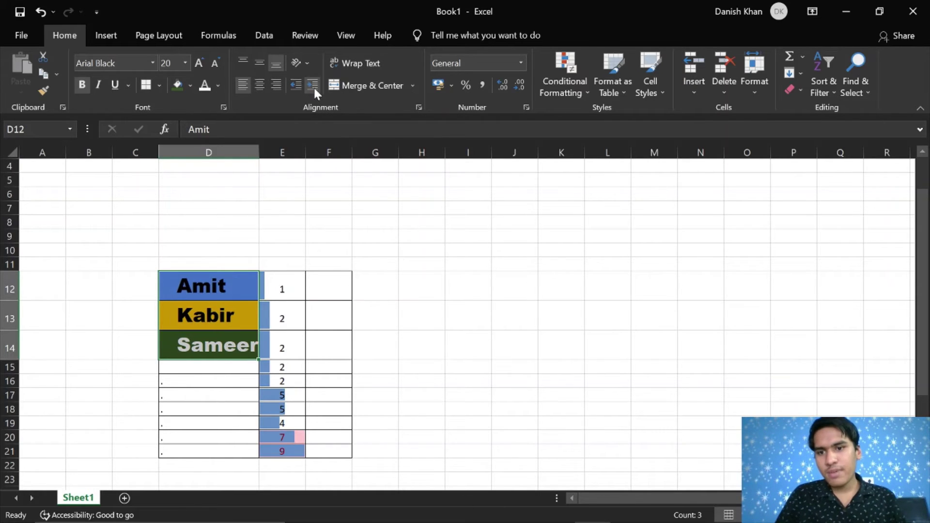
click(313, 87)
click(313, 87)
click(313, 87)
click(313, 86)
click(313, 86)
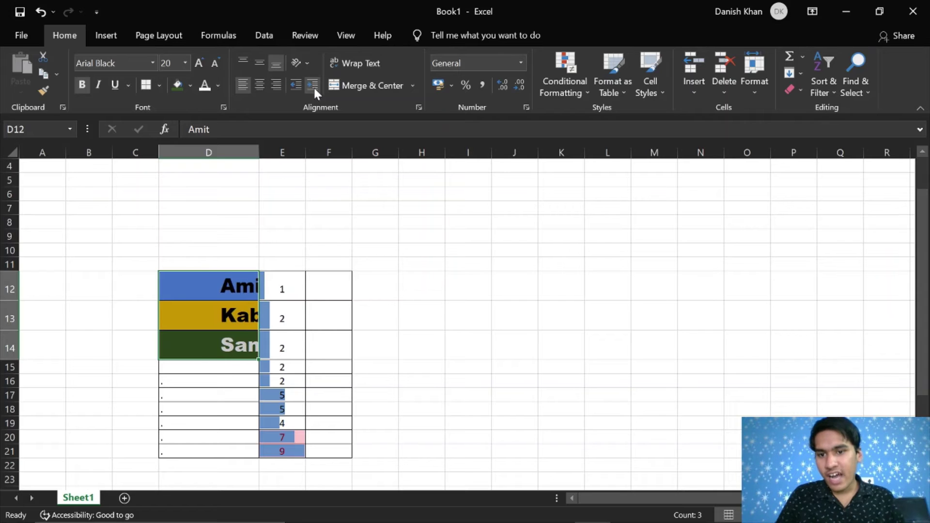
click(296, 85)
click(296, 85)
click(296, 85)
click(296, 86)
click(296, 85)
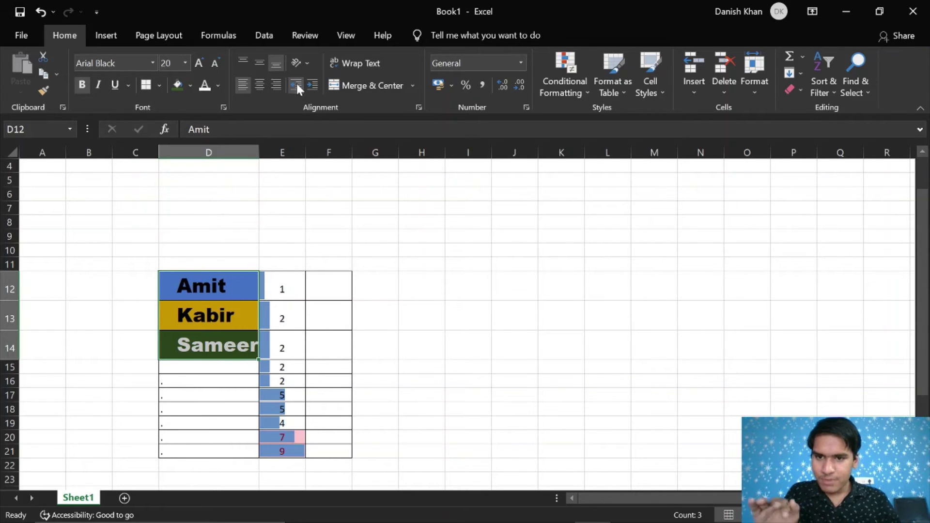
Indent the names in D12:D14 by three more levels and widen column D to fit them
click(313, 86)
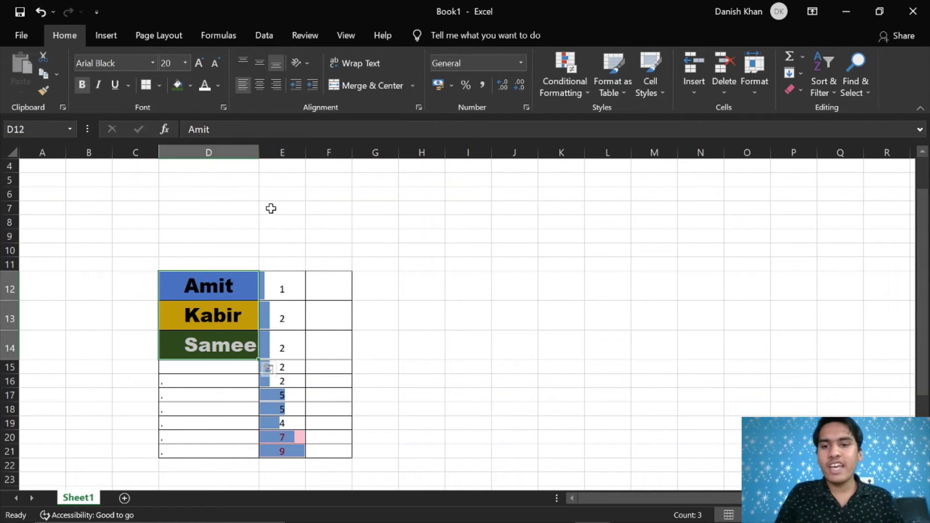
drag(258, 153, 295, 165)
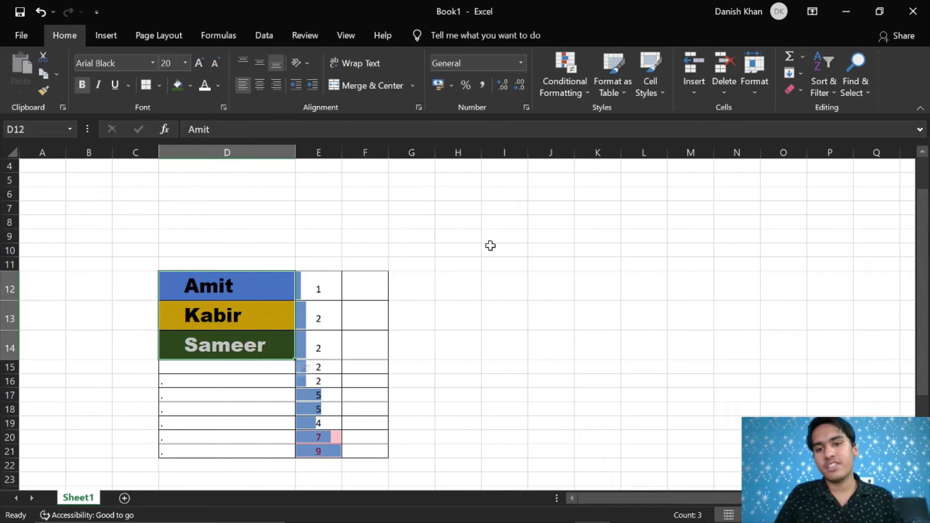
click(312, 88)
click(312, 88)
click(526, 371)
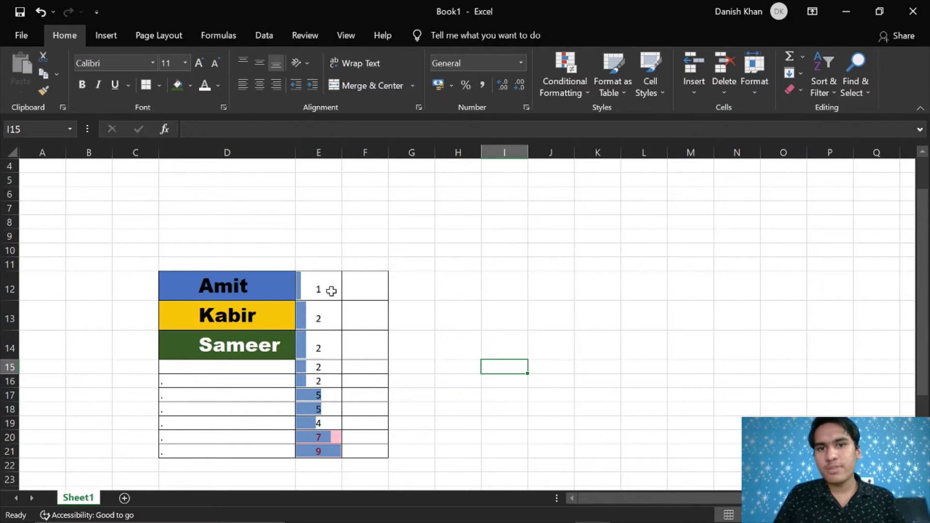
click(201, 290)
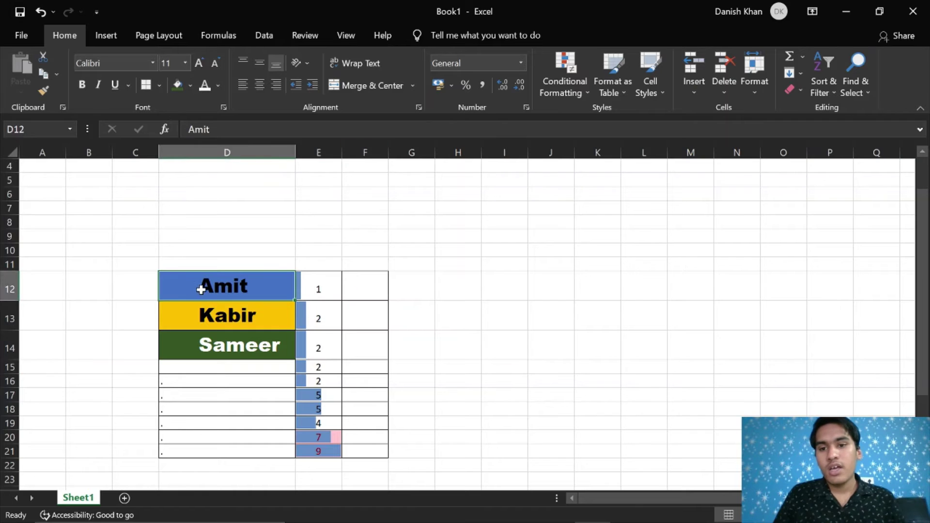
drag(201, 290, 241, 314)
click(436, 266)
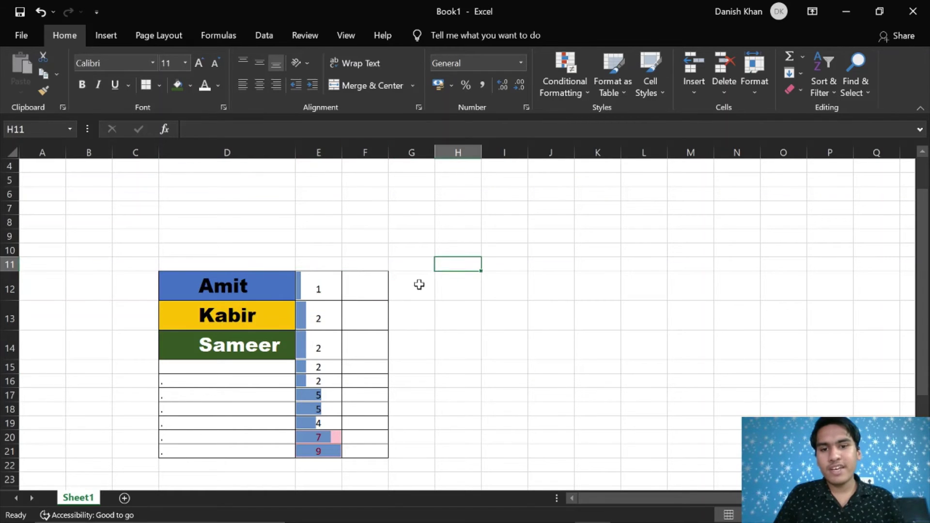
Merge G12:H13 row by row with Merge Across
drag(427, 282, 466, 316)
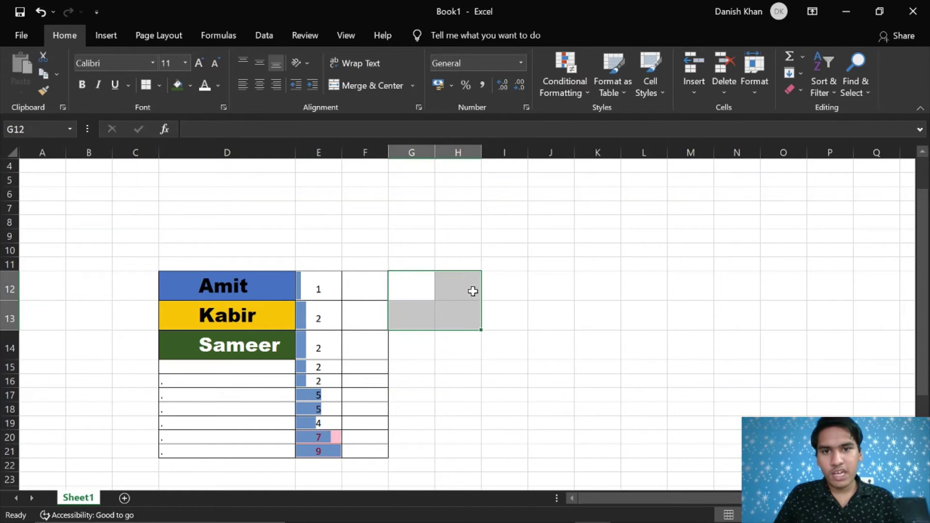
click(412, 86)
click(390, 123)
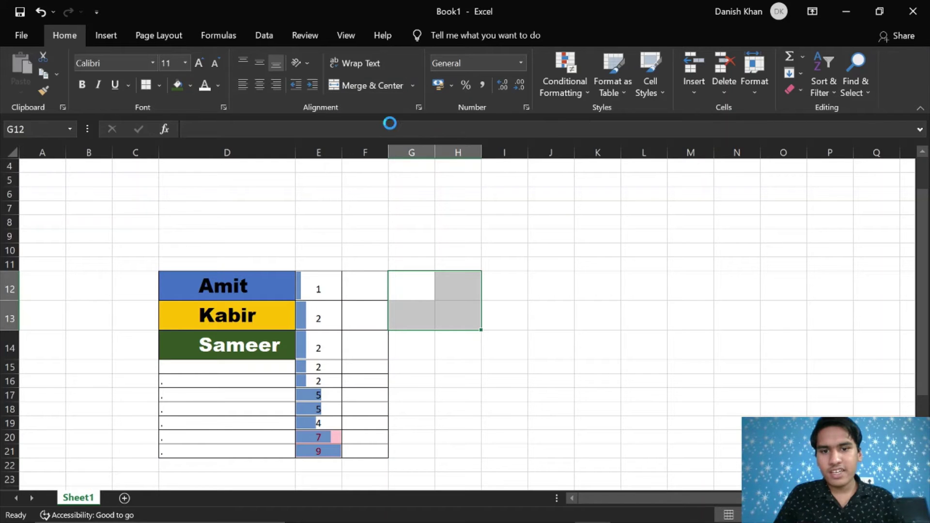
click(594, 305)
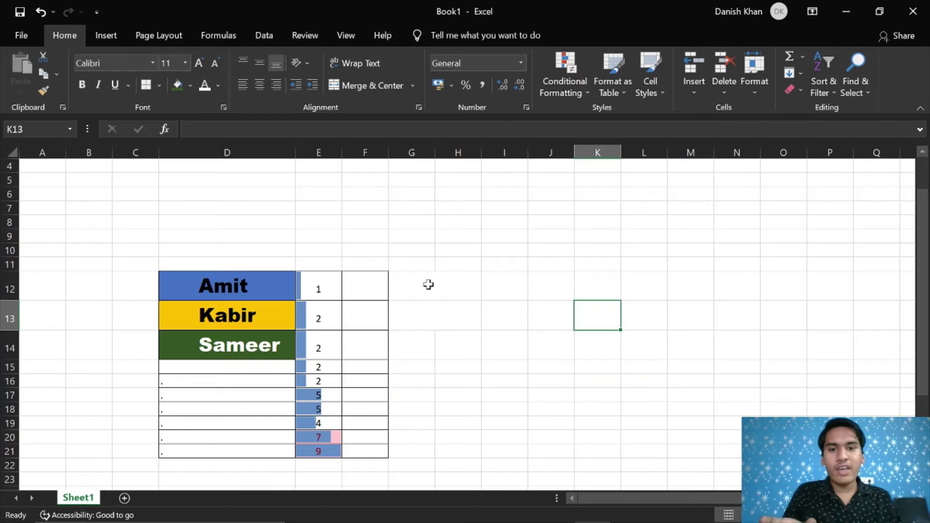
Clear the row-wise merges in G12:H13 and combine the whole block into one cell with Merge Cells
drag(428, 285, 452, 318)
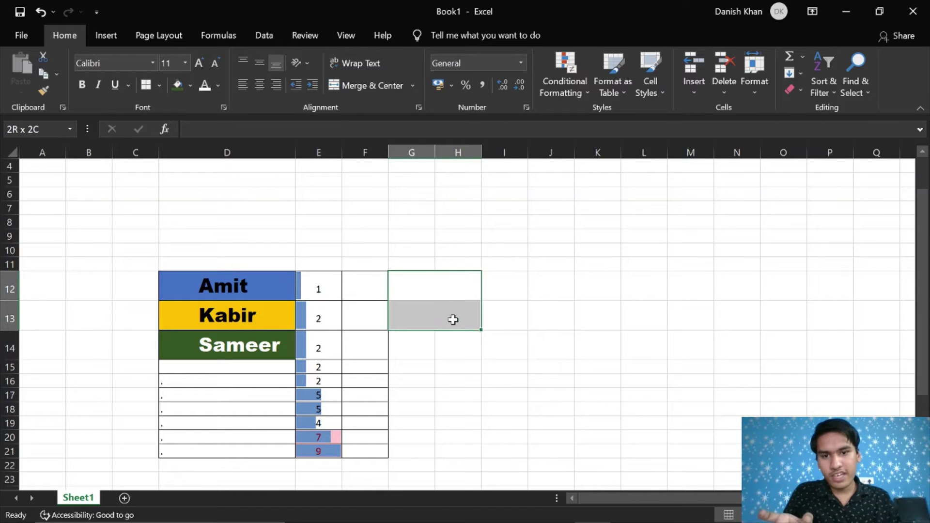
click(413, 87)
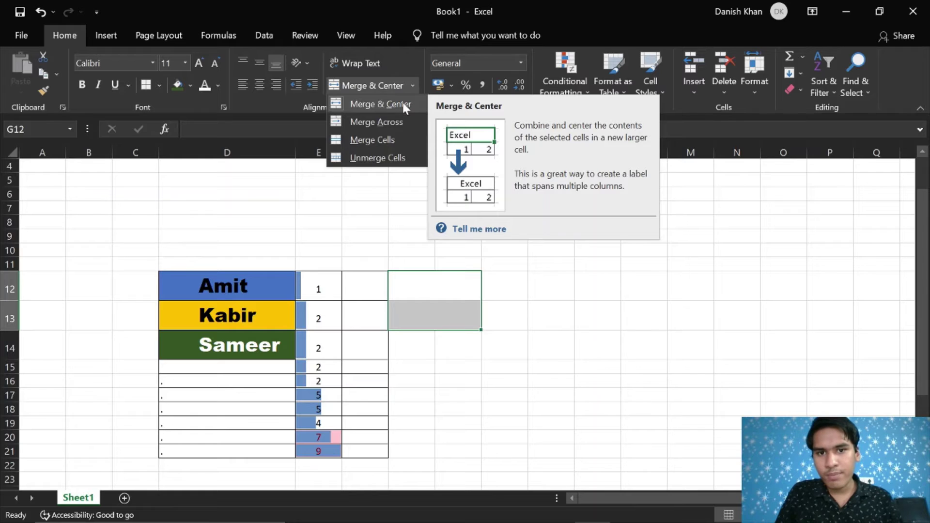
click(405, 105)
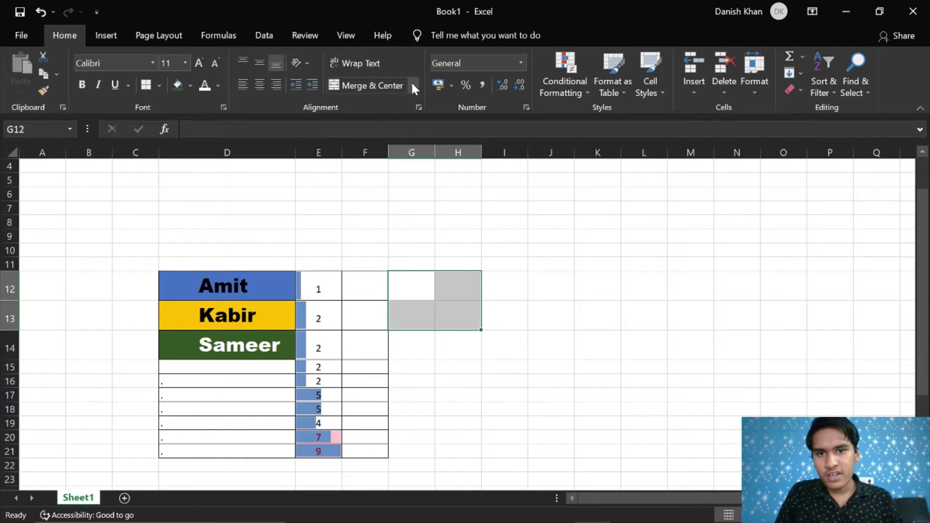
click(413, 88)
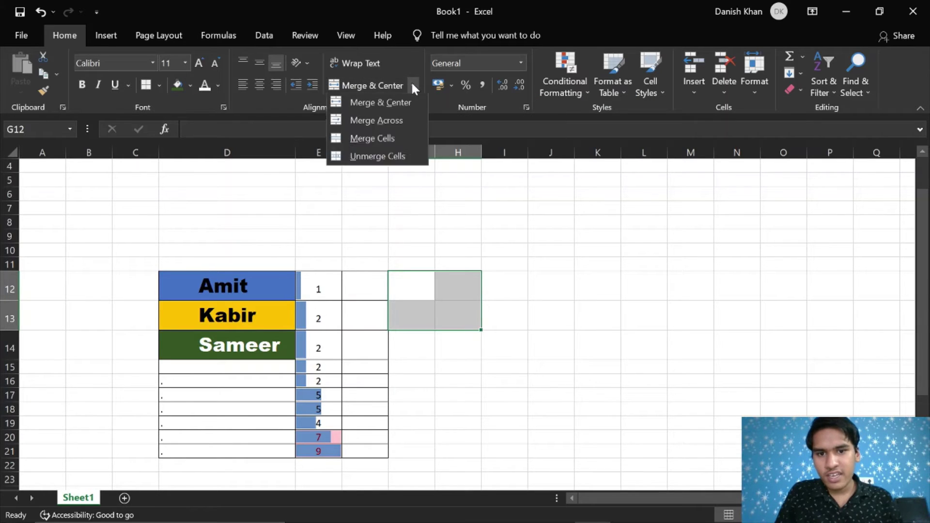
click(403, 140)
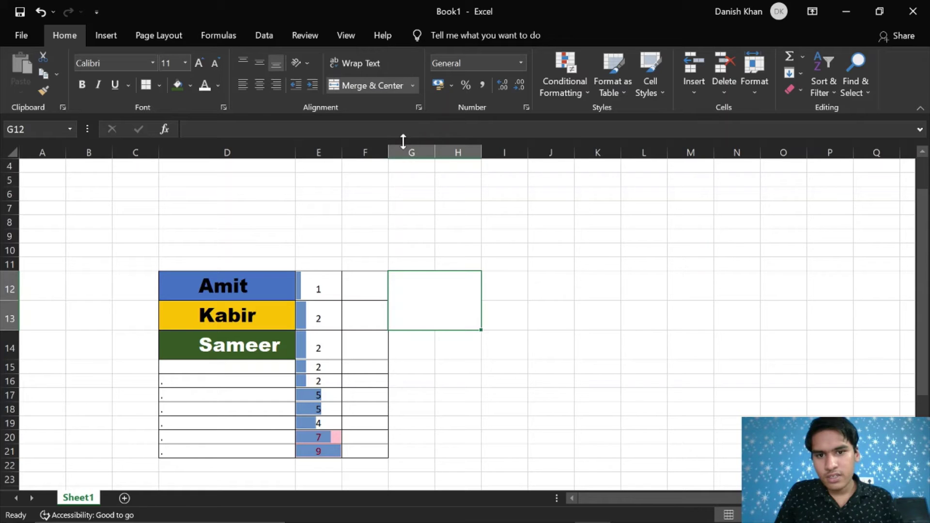
click(530, 368)
click(432, 295)
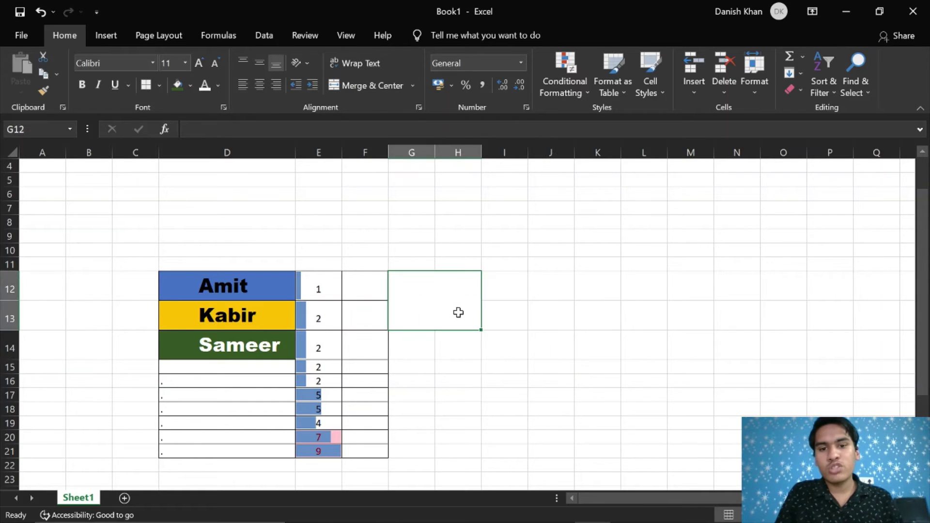
click(522, 282)
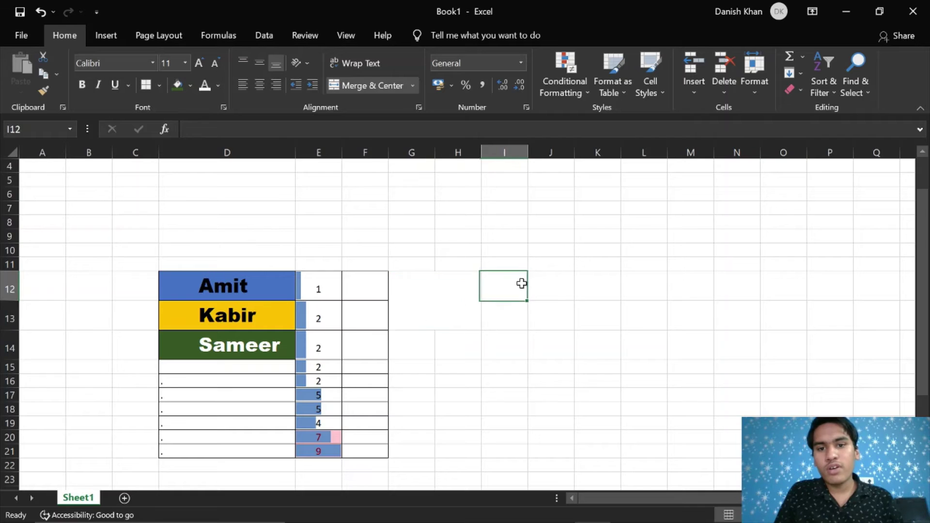
click(439, 297)
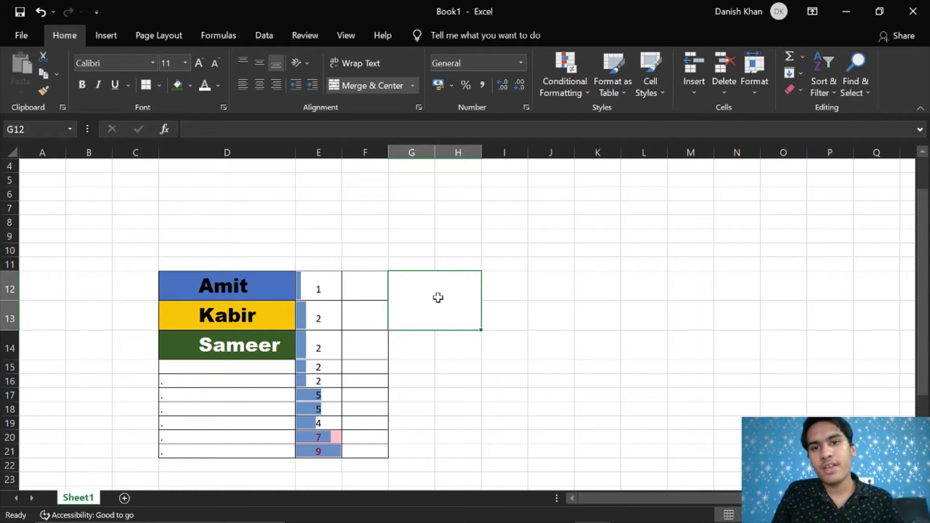
click(491, 281)
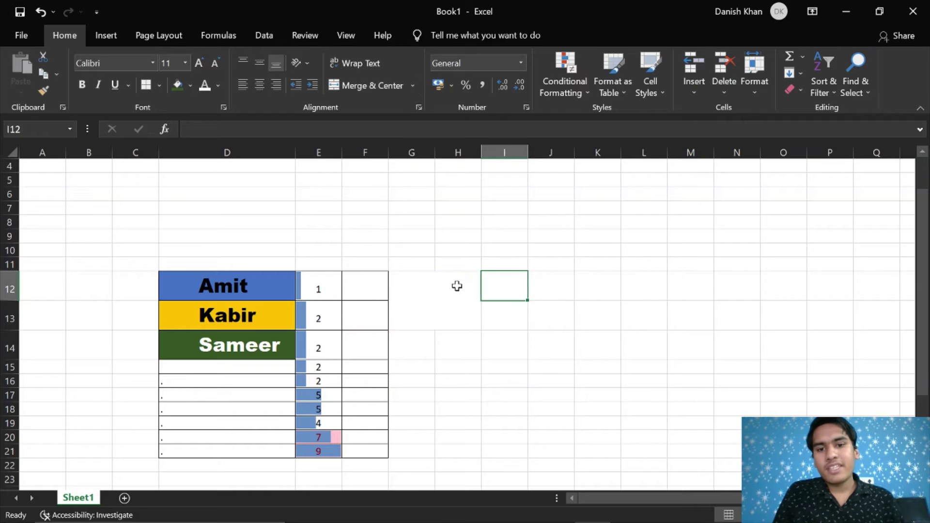
Unmerge the merged block G12:H13
click(455, 286)
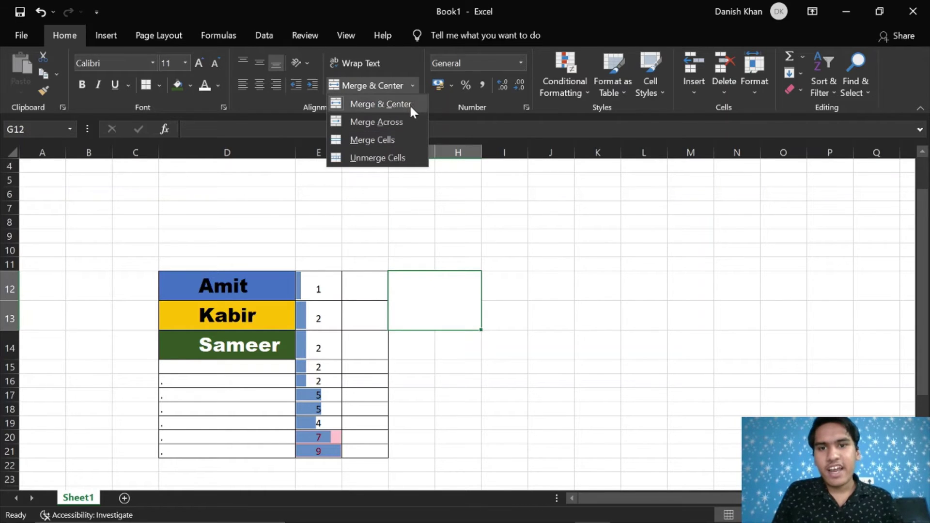
click(400, 158)
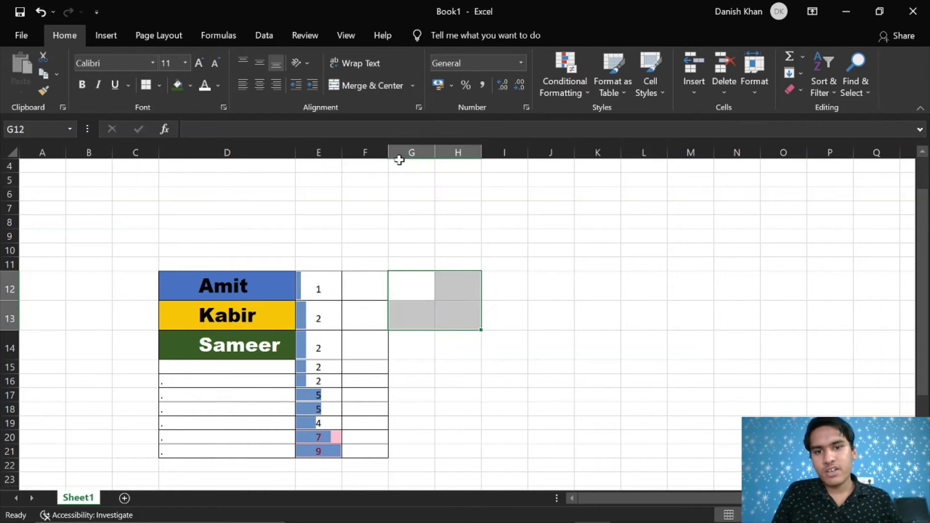
click(617, 352)
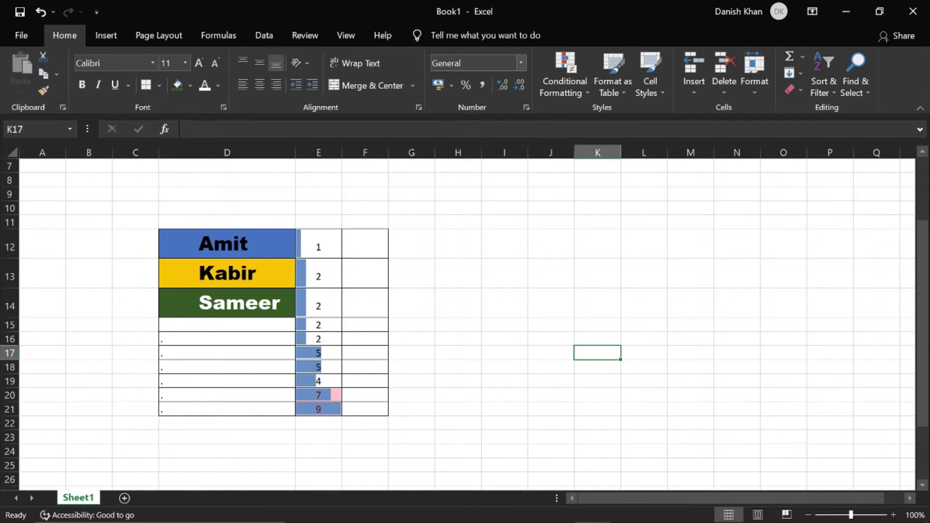
Enter the numbers 12, 11 and 22 in cells E24:E26 below the table
scroll(309, 271, down, 3)
click(308, 278)
text(12)
key(Return)
text(11)
key(Return)
text(2)
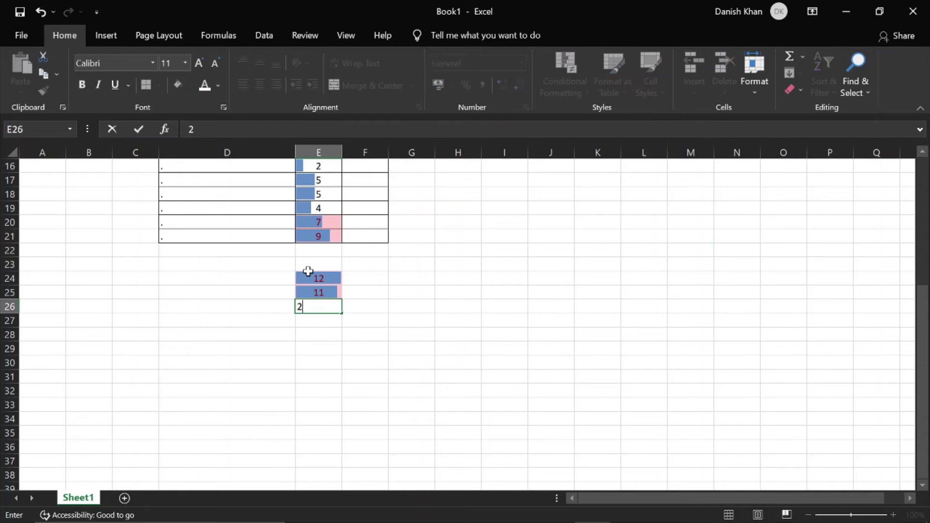
text(2)
key(Return)
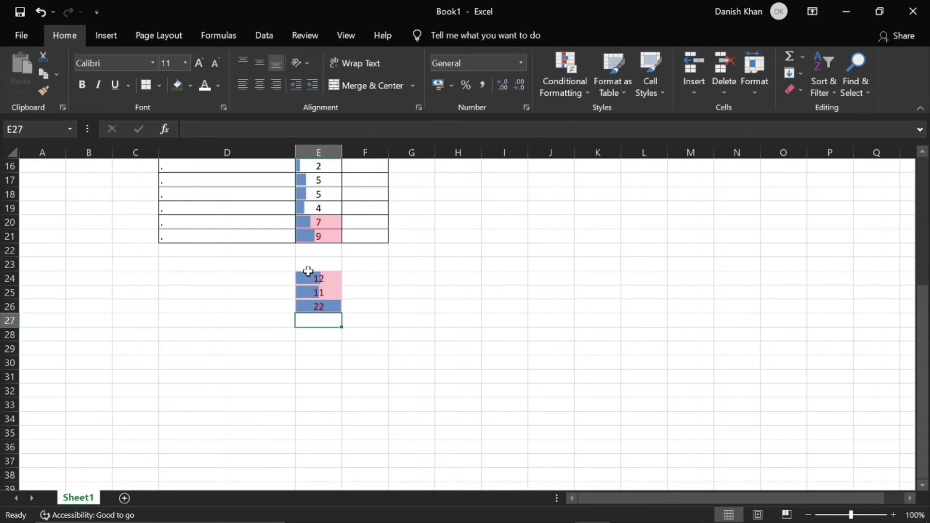
click(308, 274)
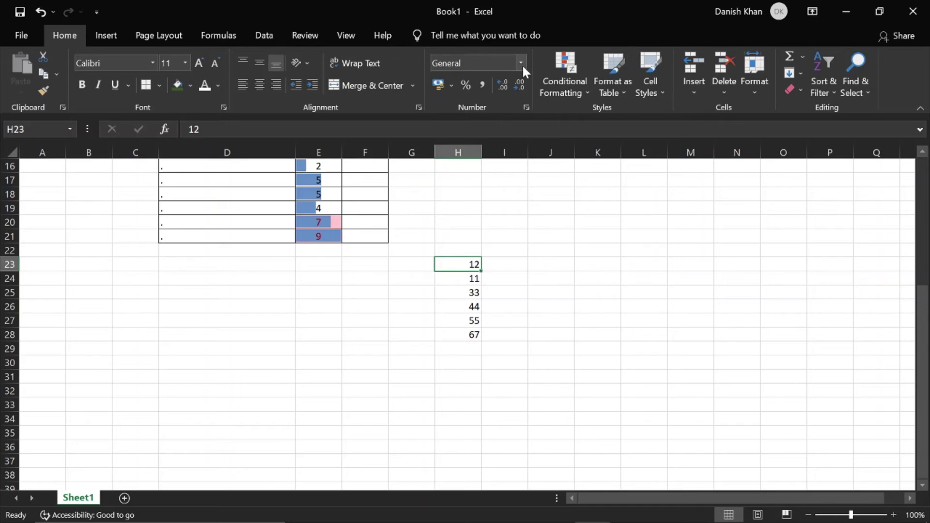
Apply the Number format to H23 and try increasing and decreasing its decimal places
click(521, 63)
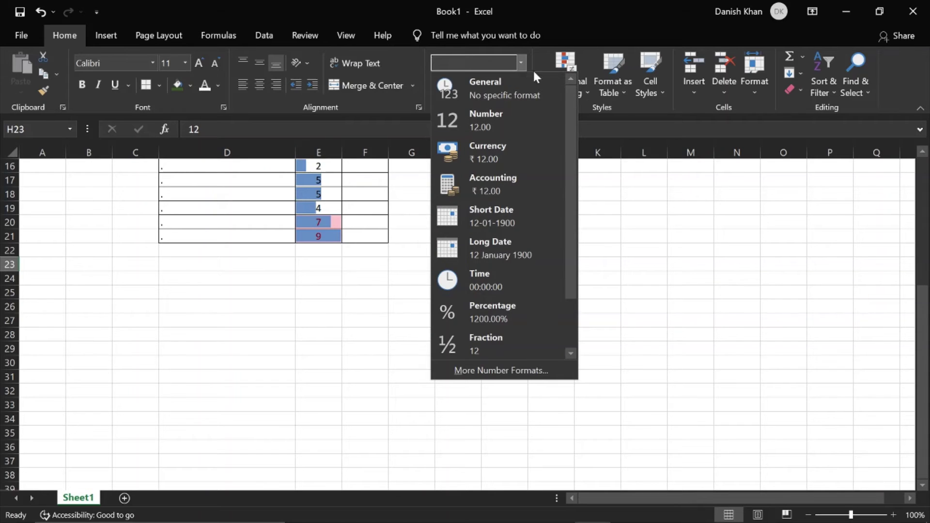
click(499, 121)
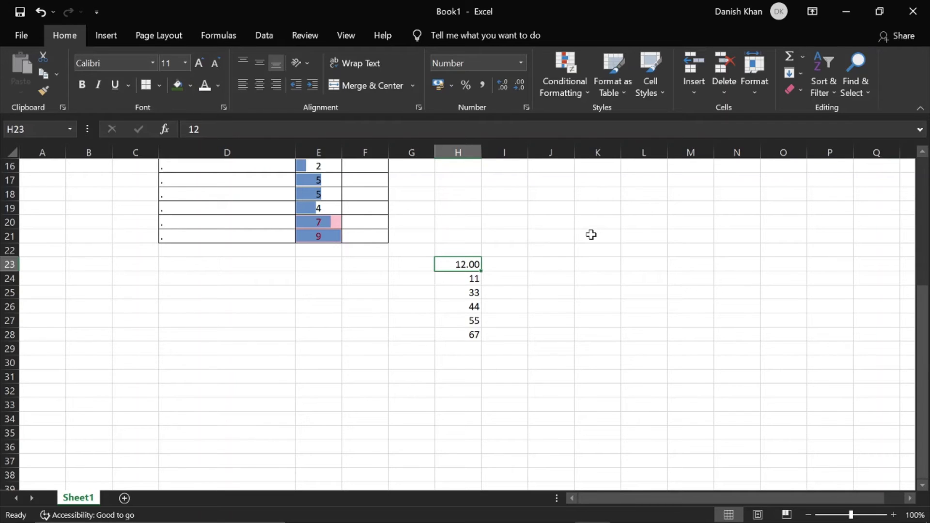
click(503, 86)
click(502, 87)
click(502, 87)
click(519, 85)
click(519, 85)
click(519, 85)
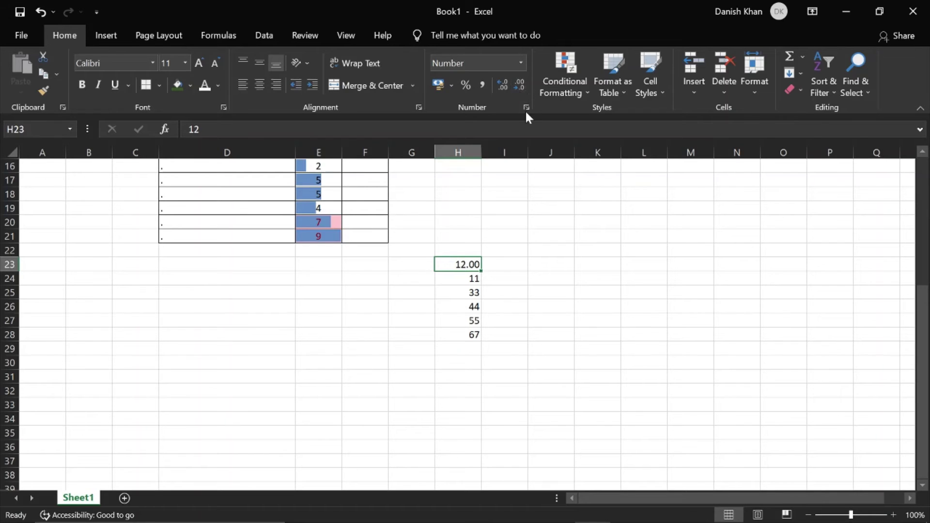
click(519, 85)
click(501, 89)
Format H23 as Currency and H24 as Accounting
click(521, 63)
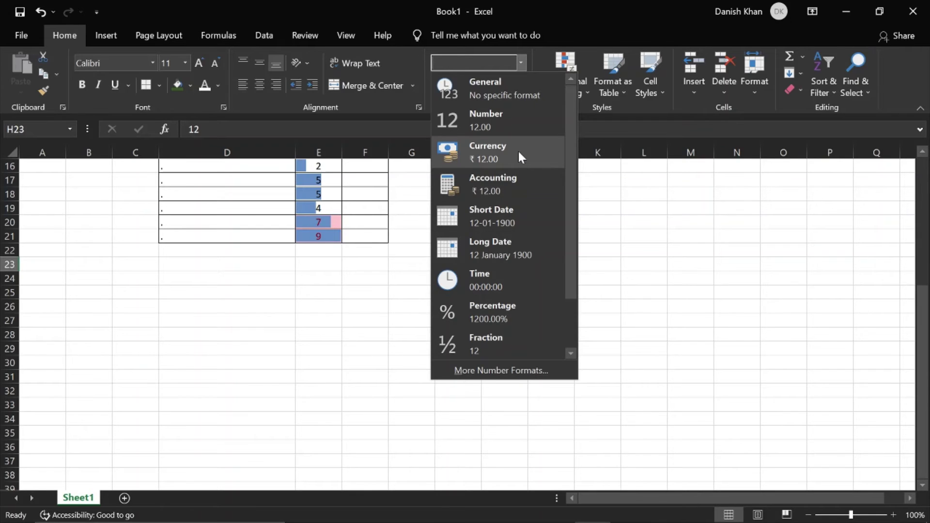
click(519, 155)
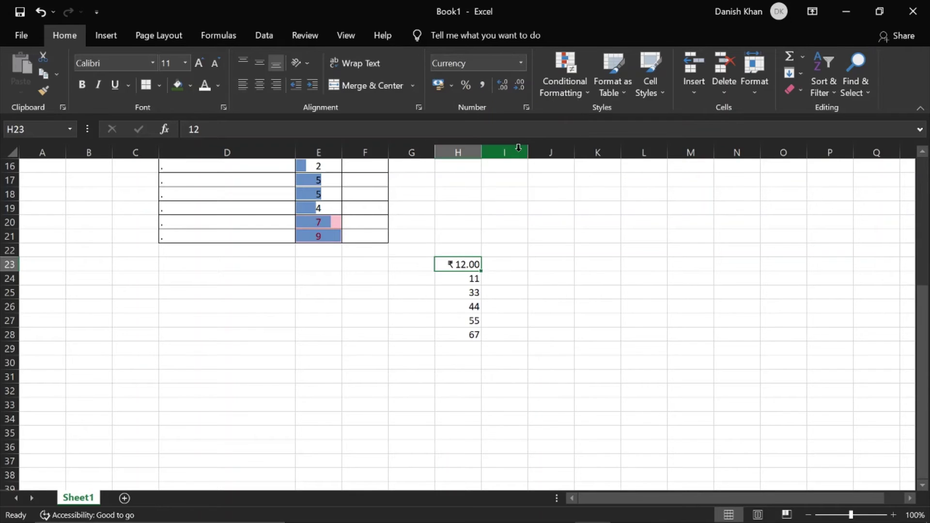
click(472, 292)
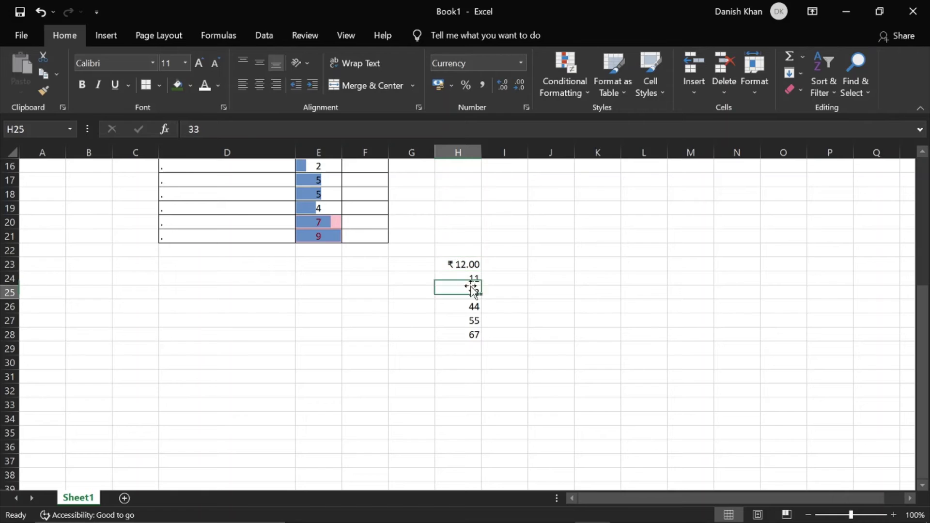
click(473, 279)
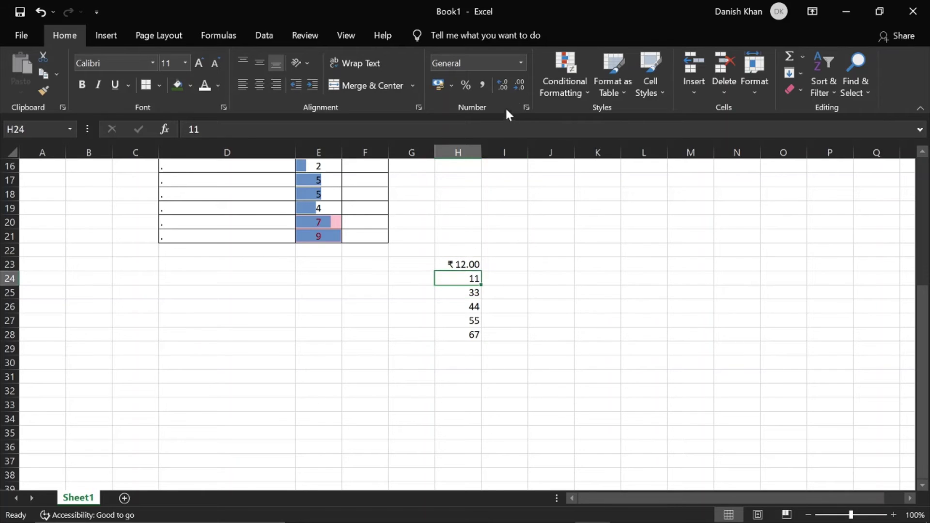
click(519, 64)
click(494, 180)
click(474, 293)
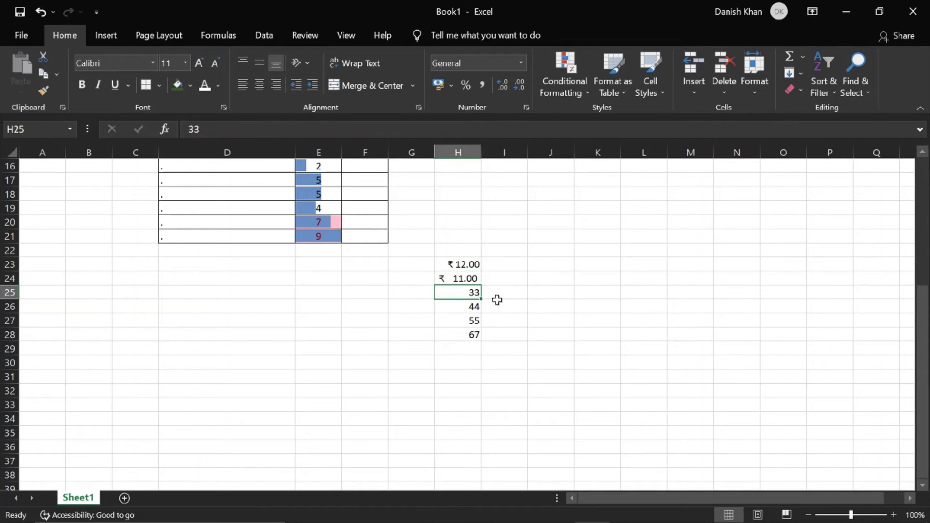
click(522, 60)
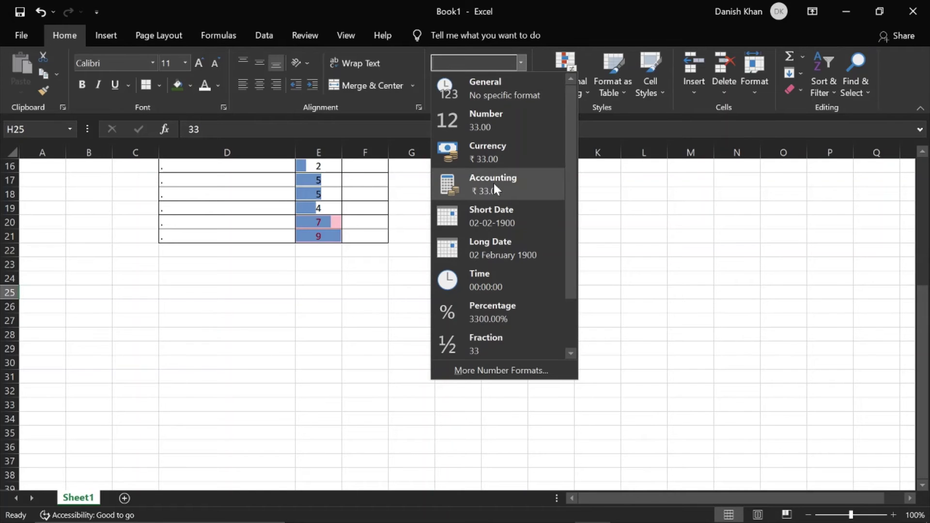
click(634, 274)
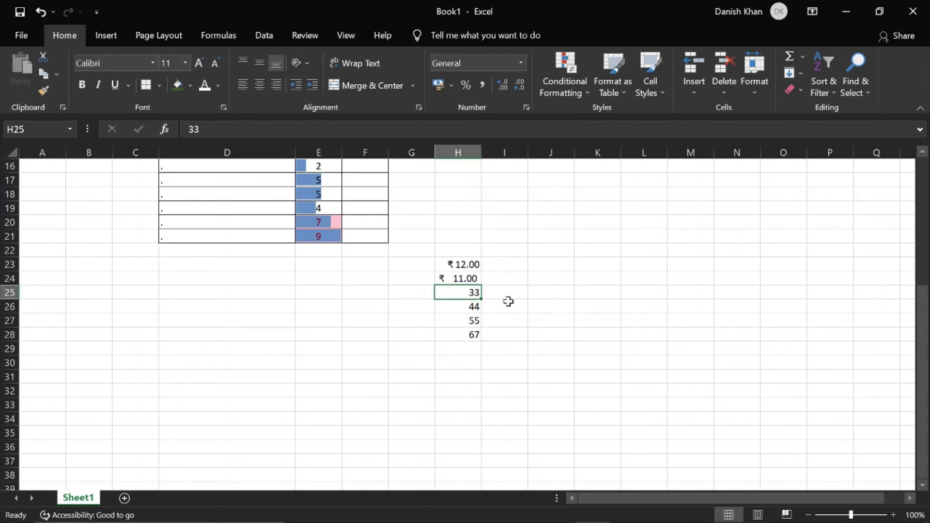
Examine the currency symbols available for the Accounting format of H24, keeping the rupee symbol
click(469, 278)
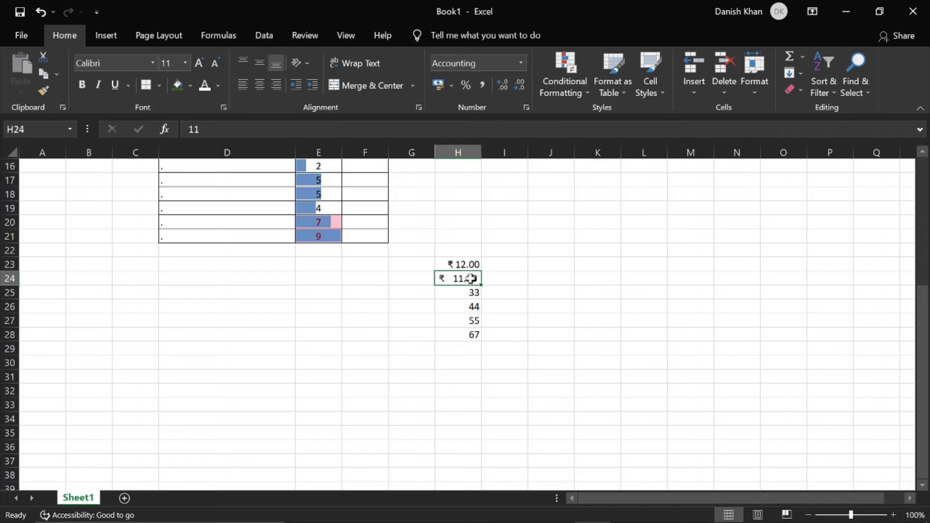
click(526, 107)
click(561, 124)
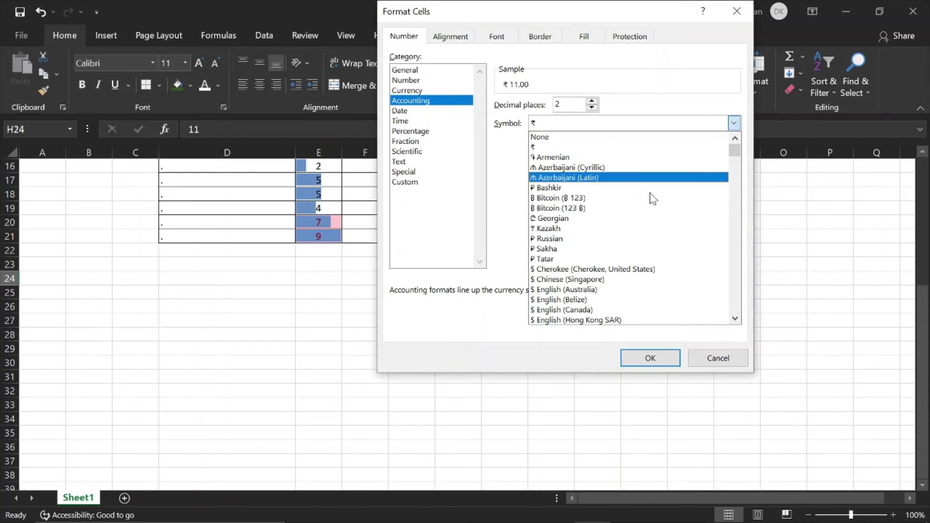
scroll(583, 241, down, 1)
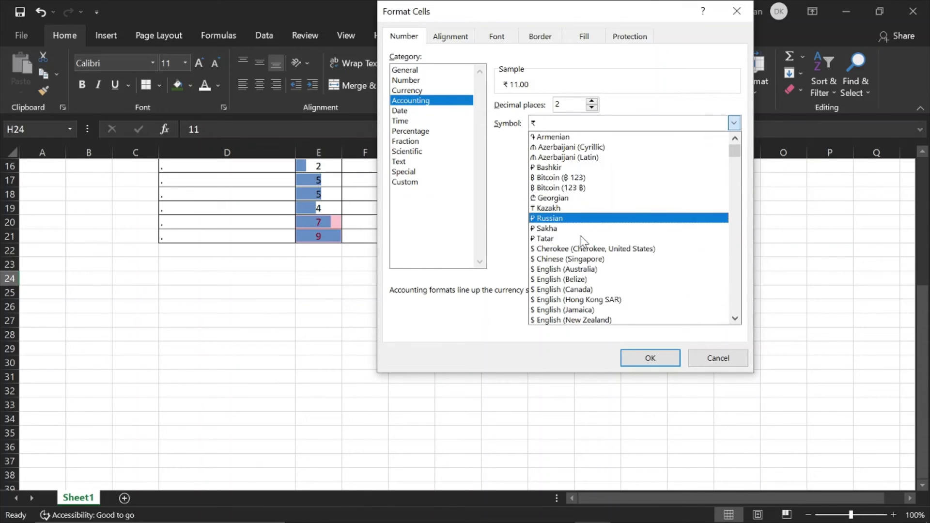
scroll(584, 241, down, 2)
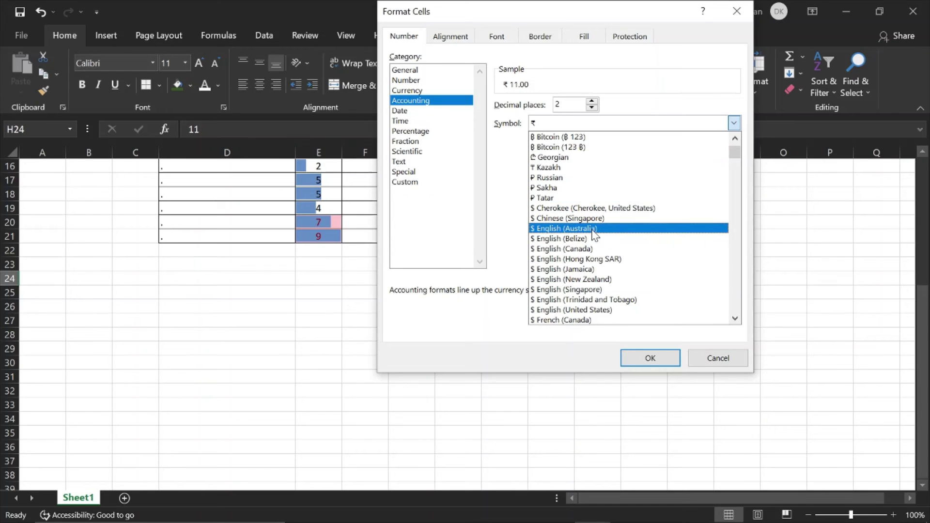
scroll(596, 232, down, 5)
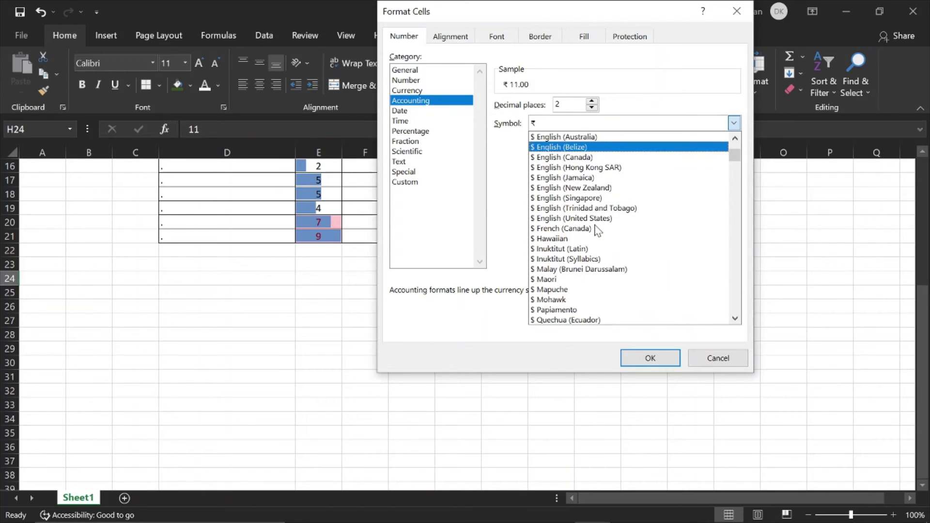
scroll(599, 233, down, 3)
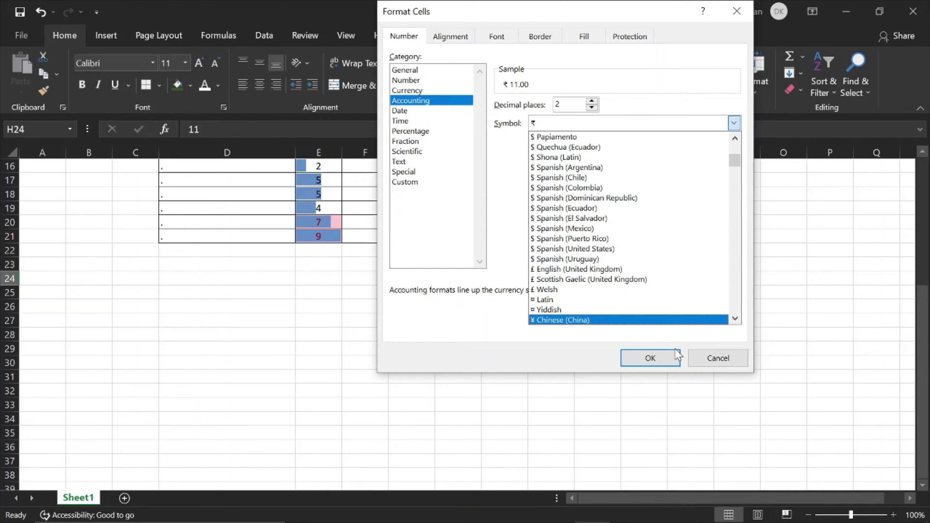
click(649, 358)
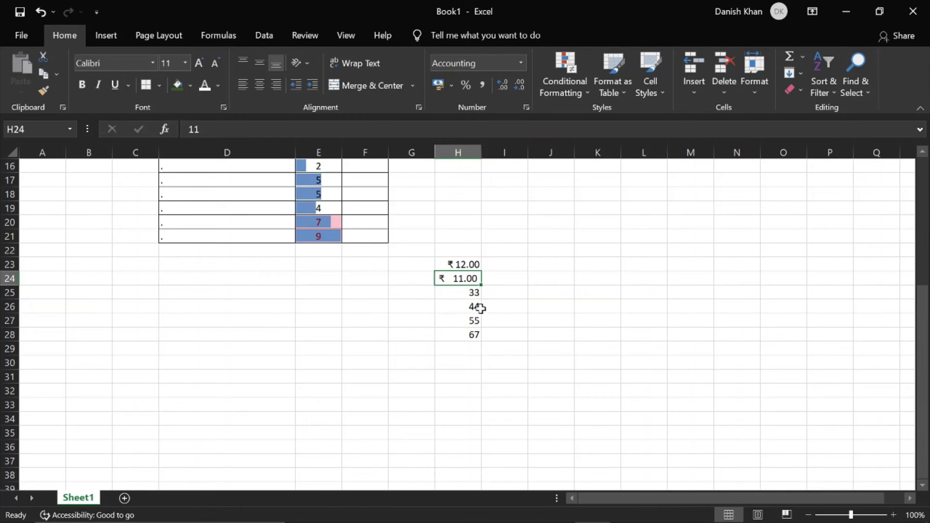
Enter the number 14 in cell G25, beside the list of numbers in column H
click(474, 297)
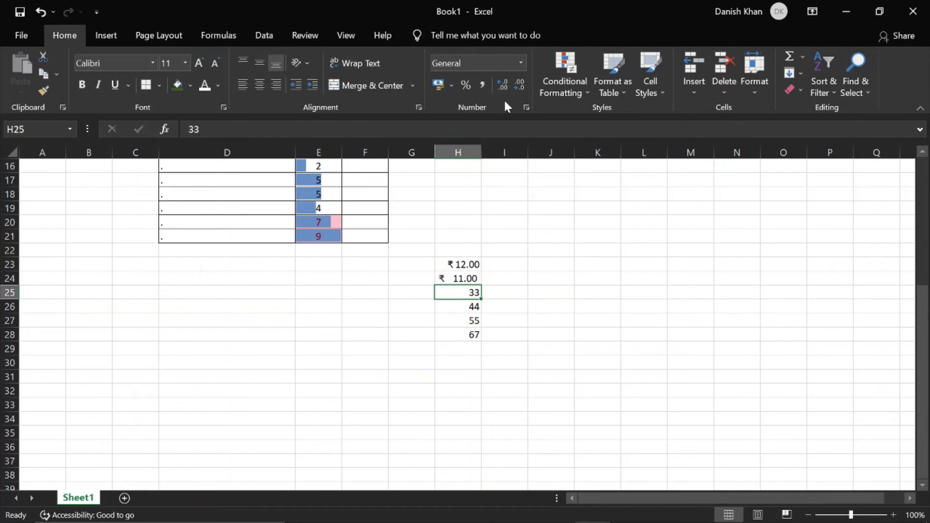
click(401, 292)
text(14)
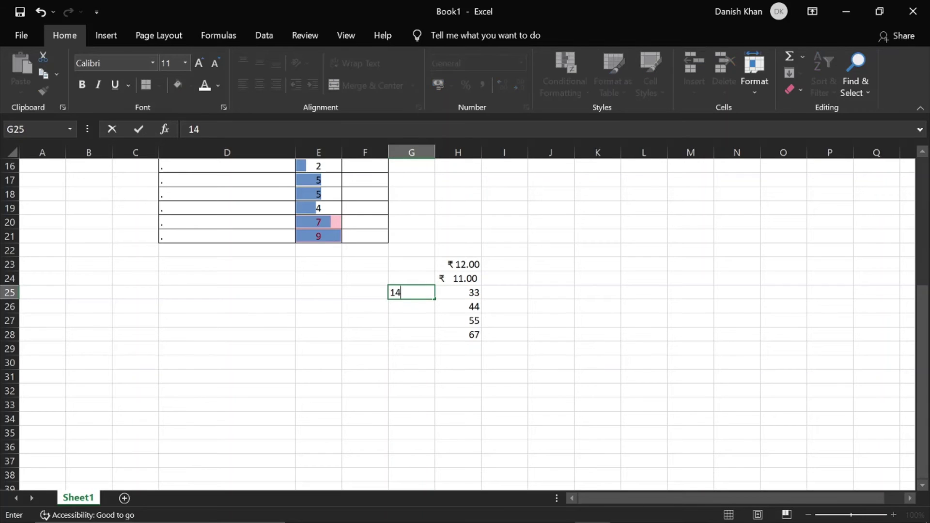
click(476, 292)
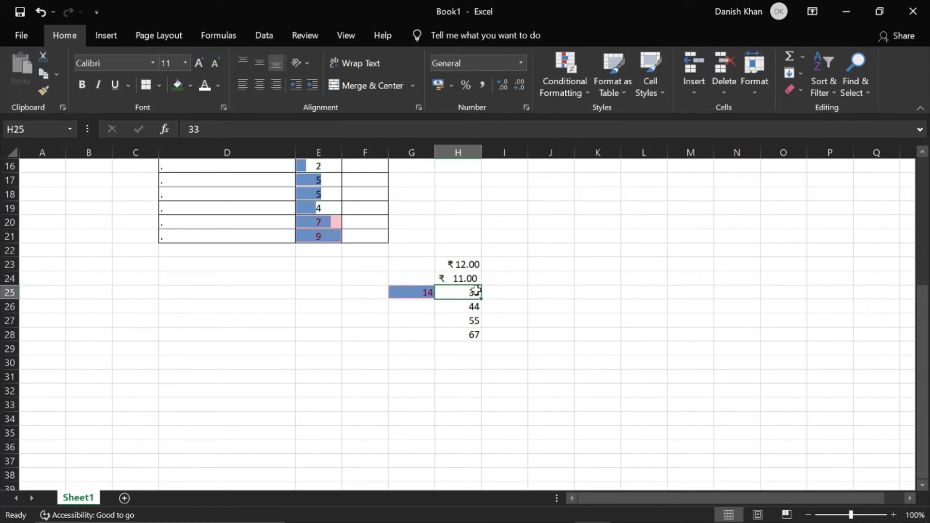
click(562, 304)
Format cell H25 as Short Date
click(466, 293)
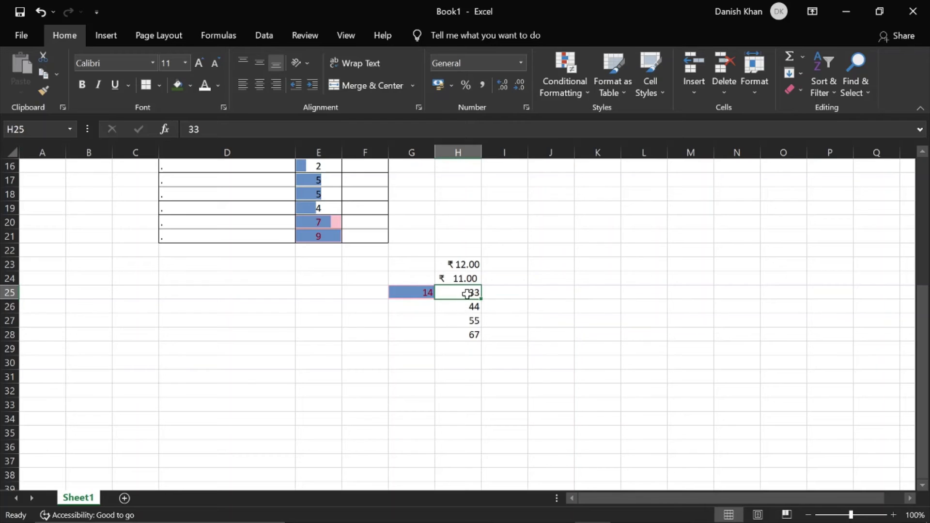
click(520, 64)
click(506, 212)
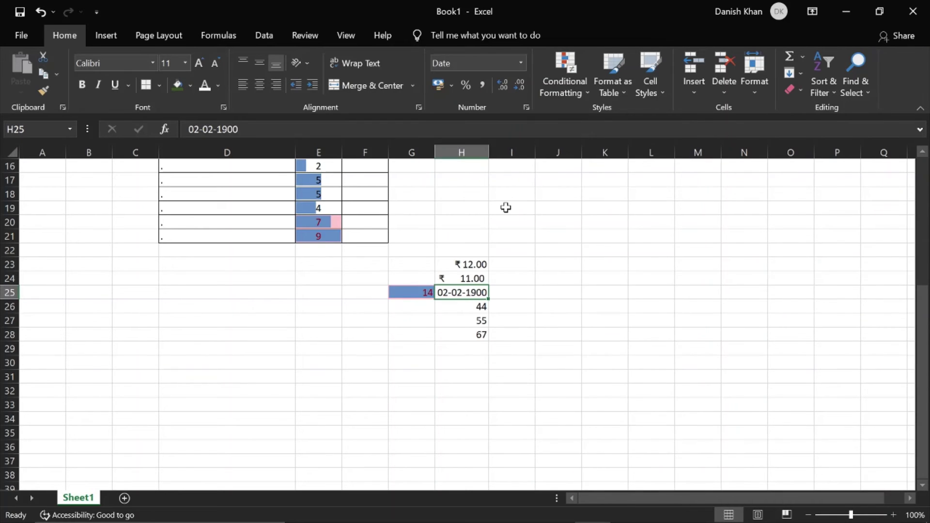
click(540, 293)
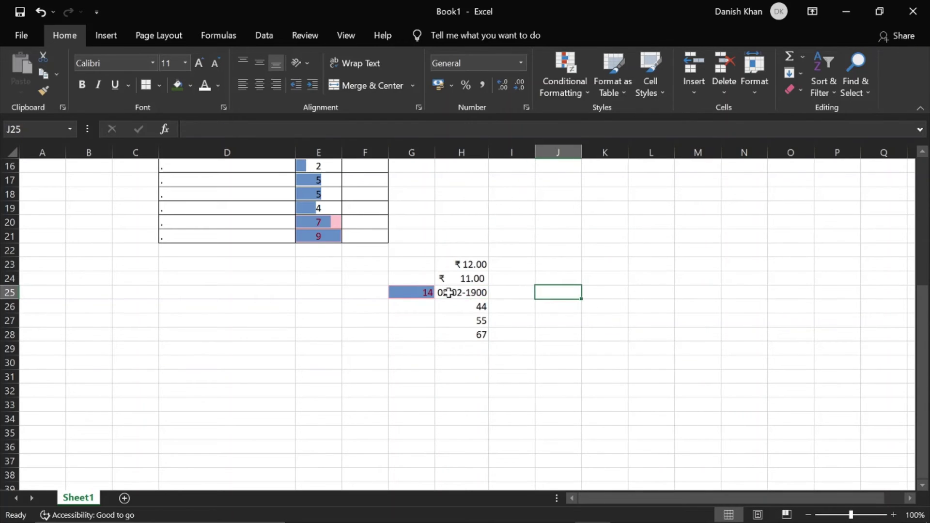
click(429, 295)
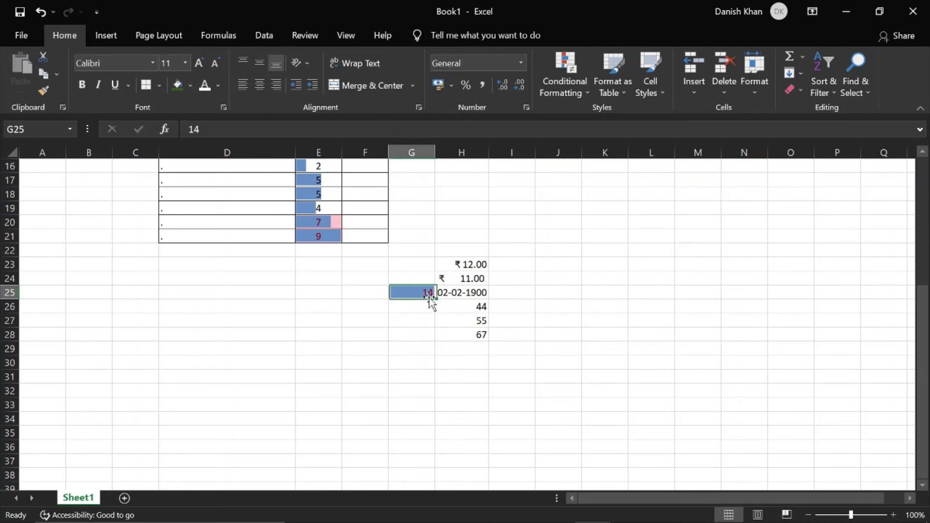
Apply the Time number format to cell H25 and look over the other available formats
click(472, 293)
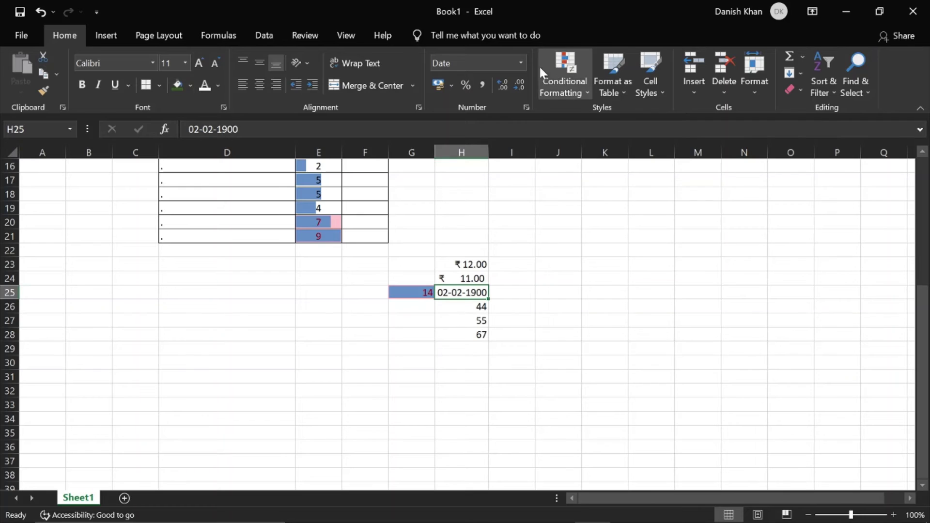
click(521, 63)
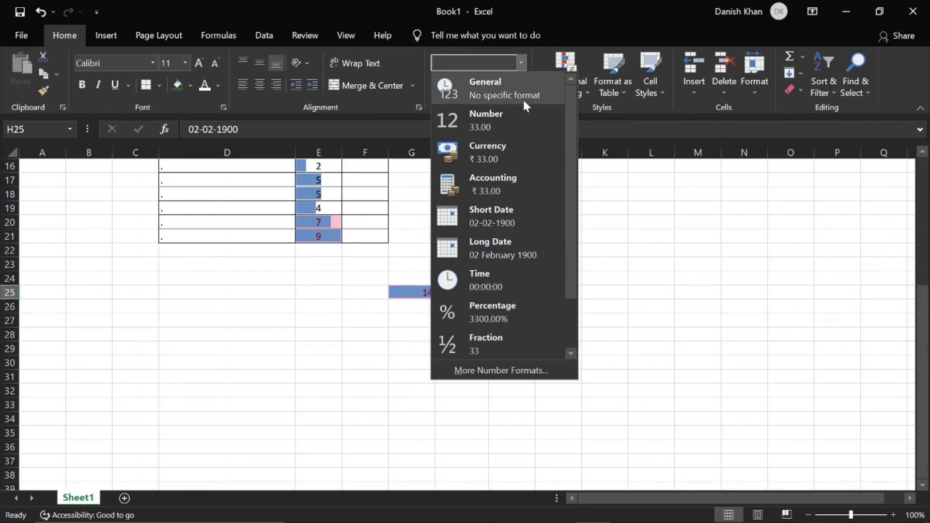
click(497, 280)
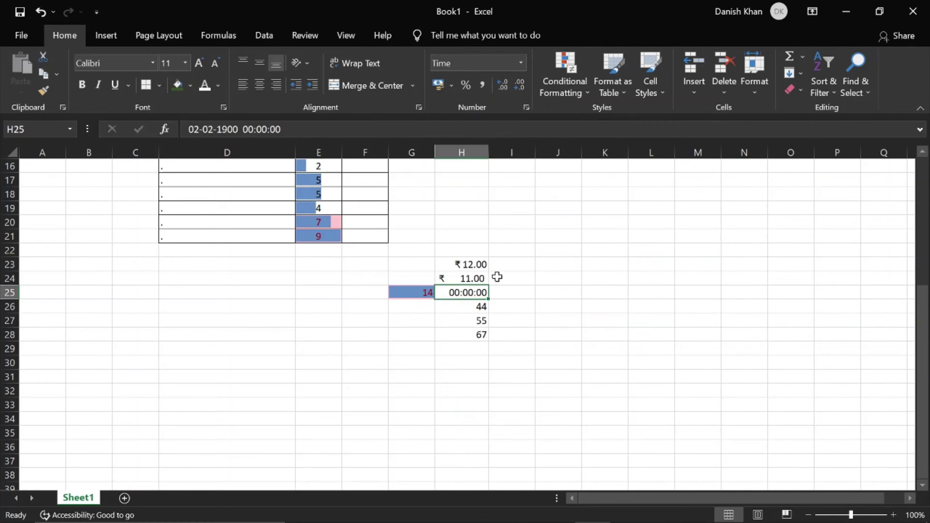
click(524, 62)
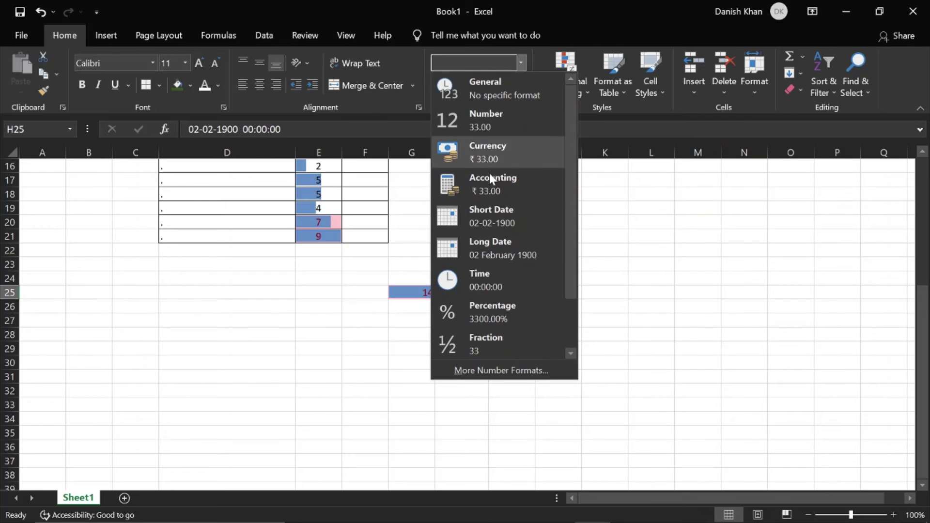
click(667, 279)
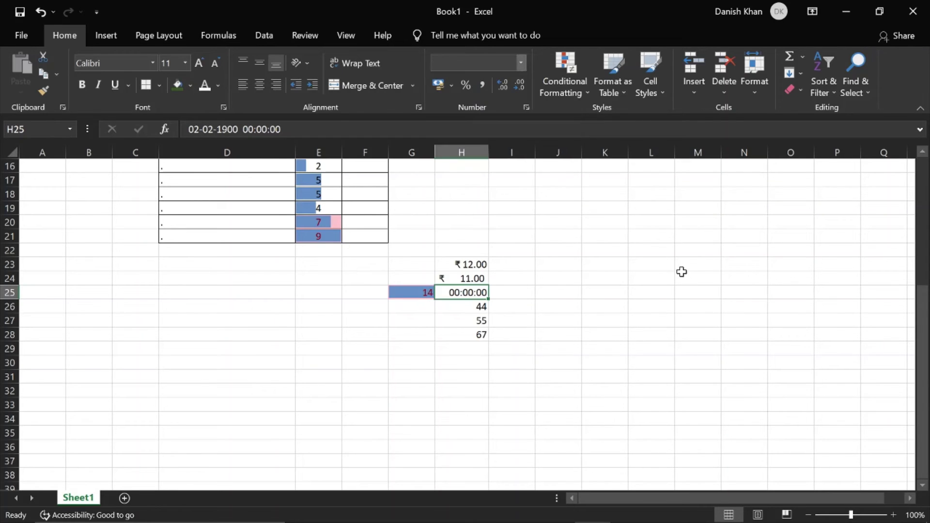
Enter 15 in cell G29 and 5% in cell G30
click(410, 349)
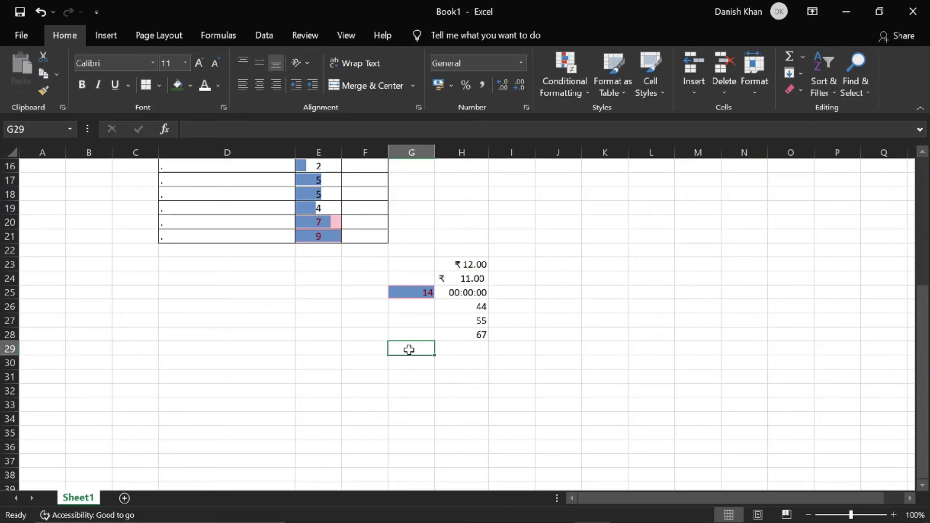
text(15)
key(Return)
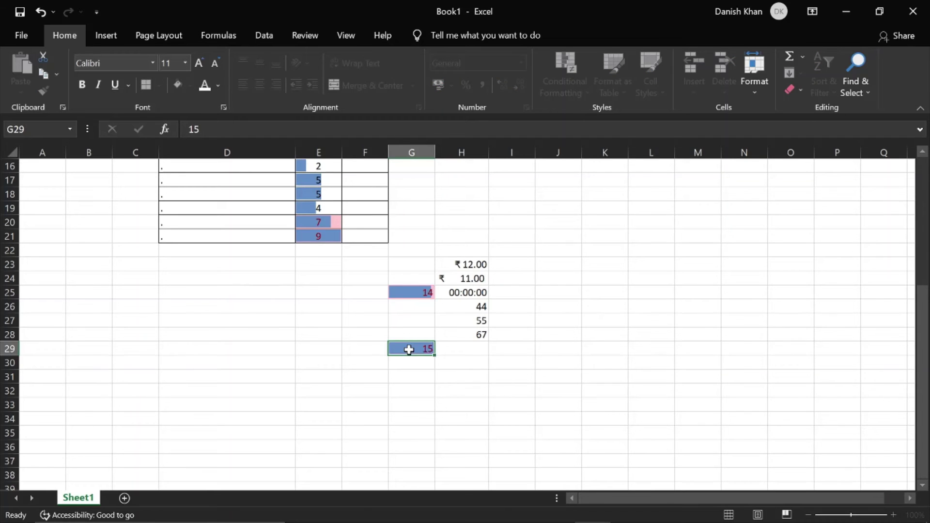
text(5)
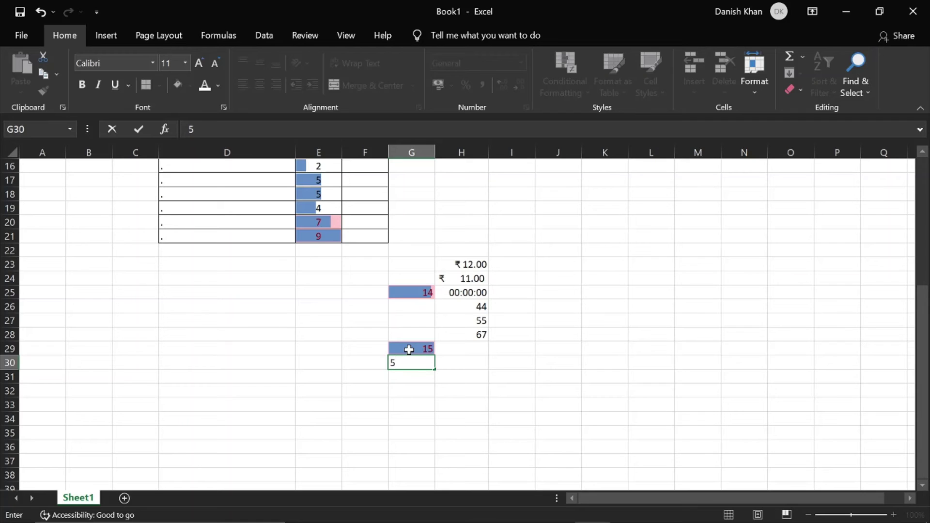
key(Return)
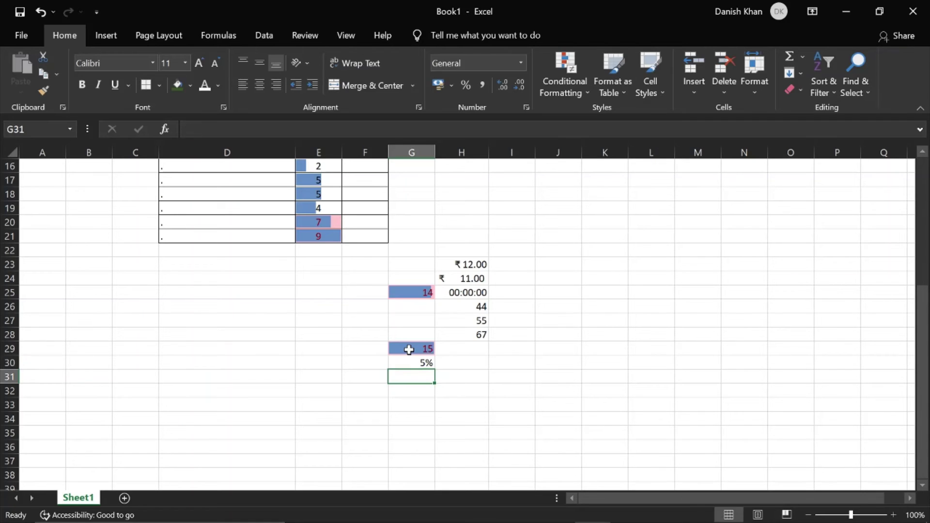
Enter the formula =G29*G30 in cell G31 to calculate the percentage, accepting the correction of the stray closing parenthesis
text(=)
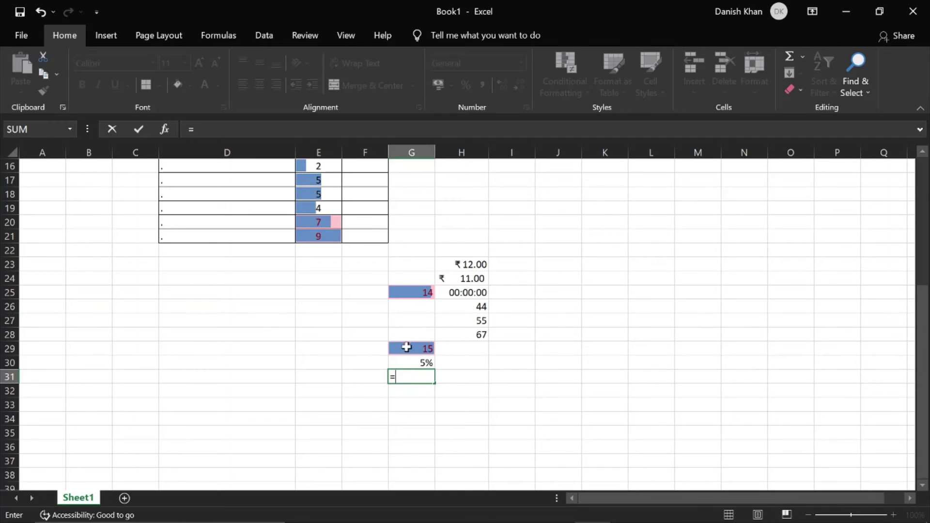
click(419, 350)
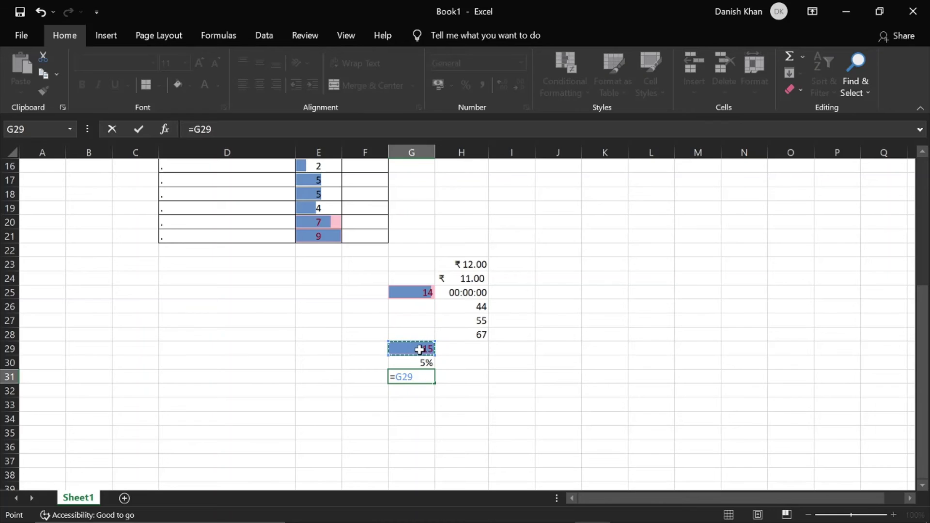
text(*)
click(416, 364)
text())
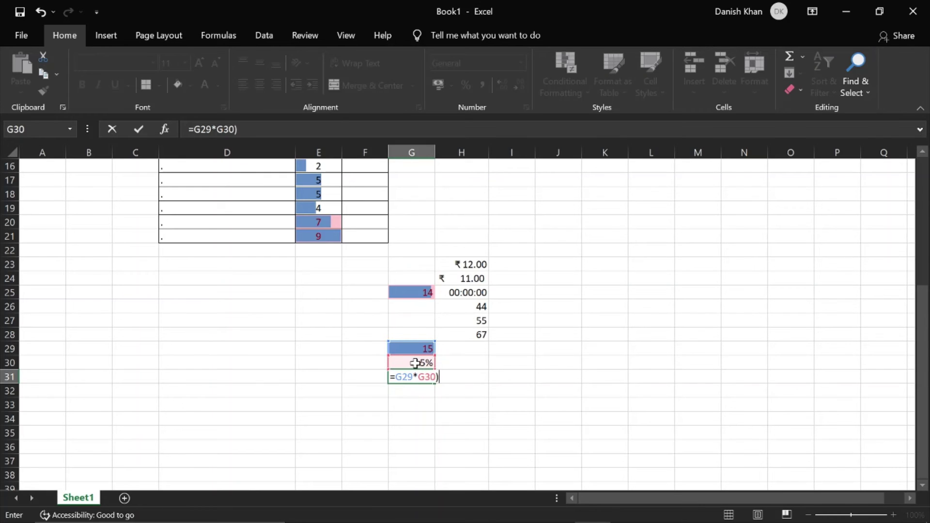
key(Return)
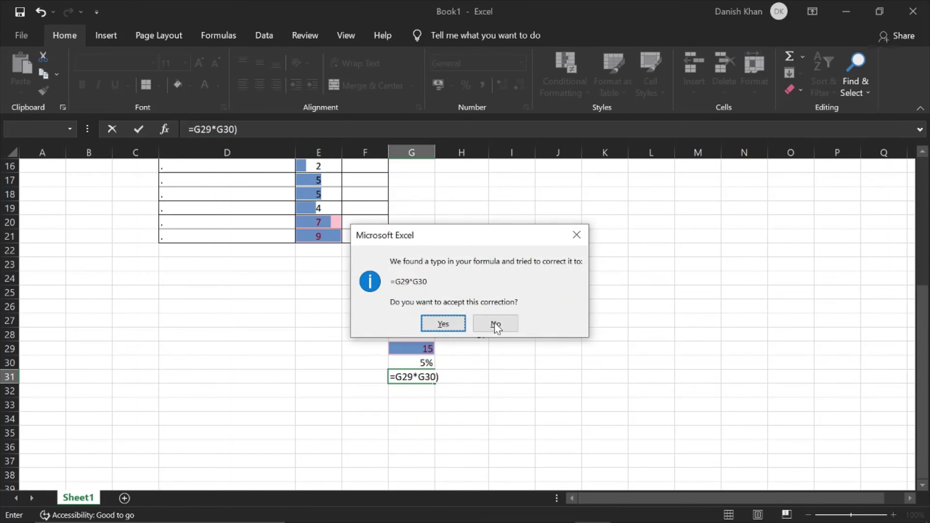
click(443, 323)
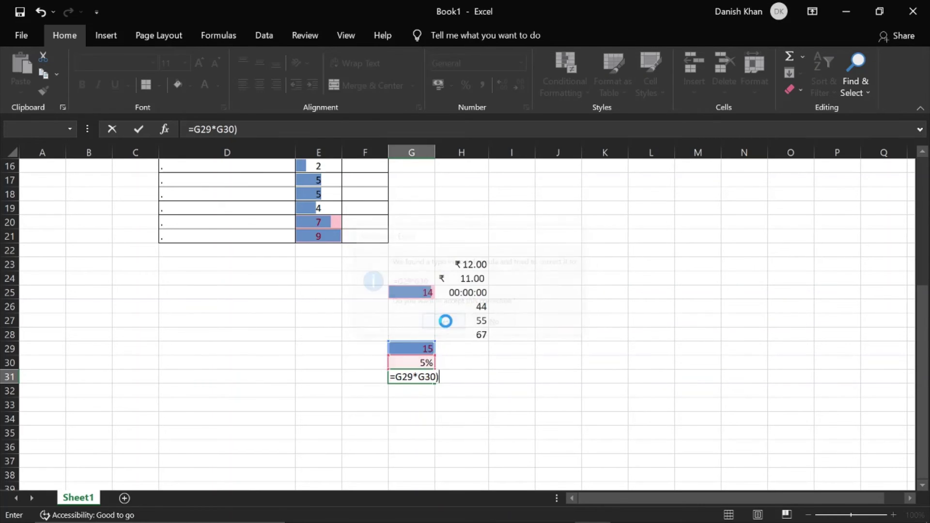
click(420, 376)
click(499, 387)
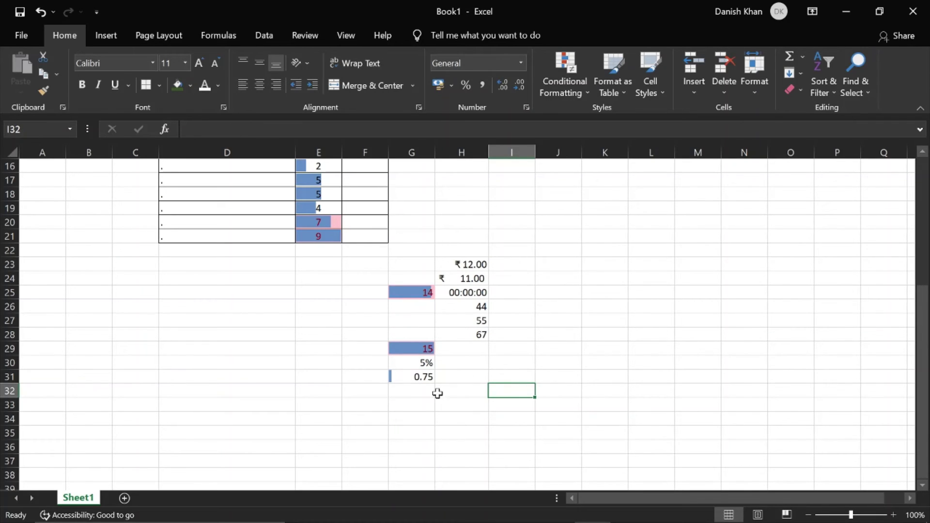
click(417, 404)
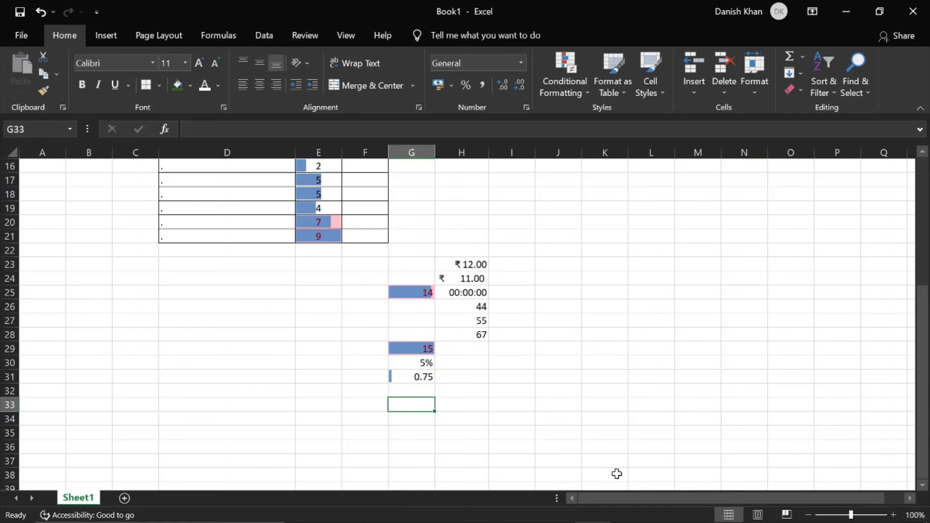
text(=)
key(Escape)
Move the percentage formula from cell G31 to cell H29
click(424, 378)
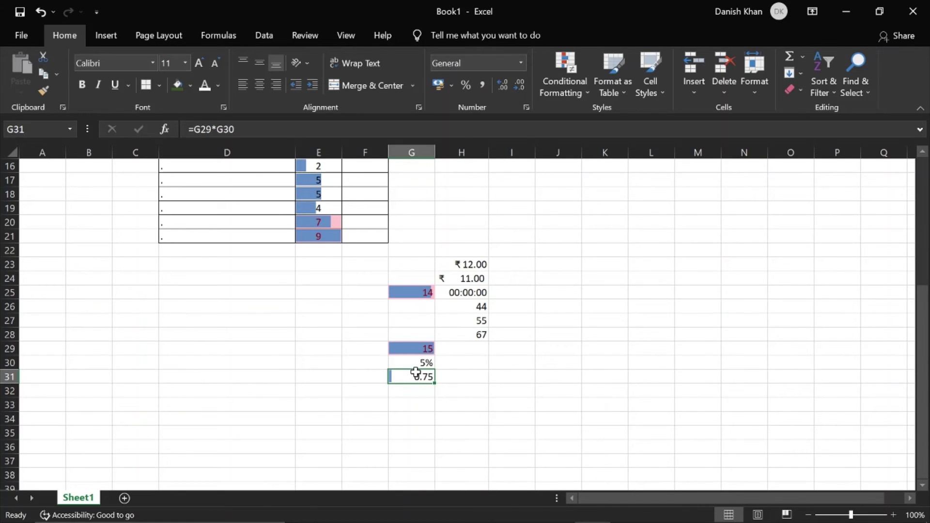
drag(416, 388, 479, 349)
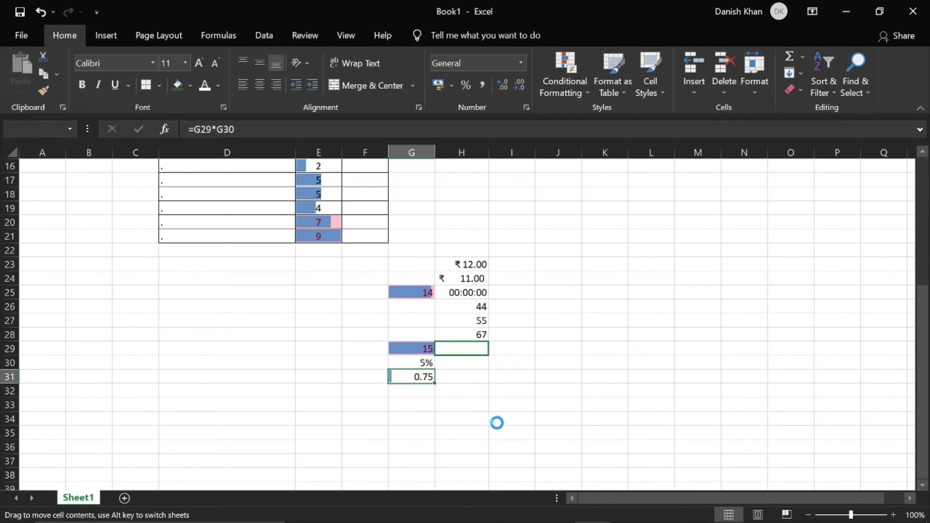
click(556, 377)
Format cell H29 as Percentage and check the cells its formula refers to
click(469, 351)
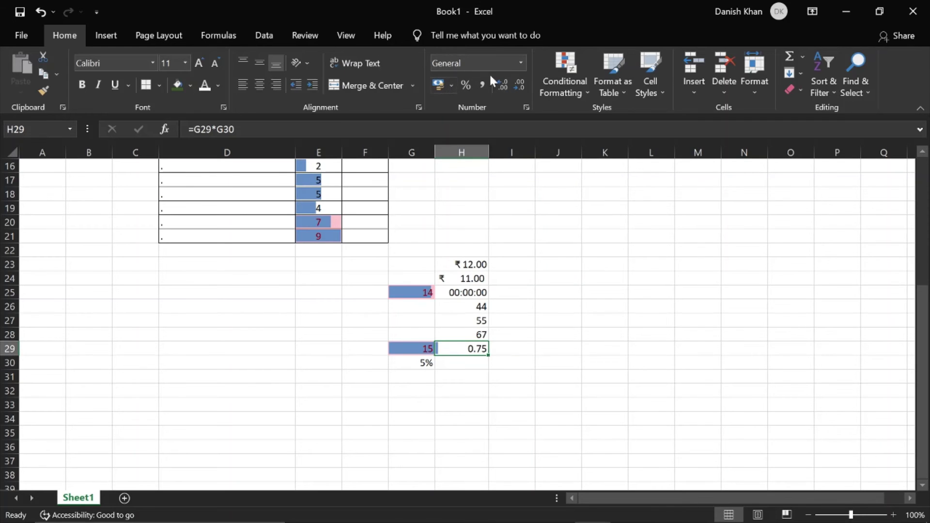
click(521, 63)
click(493, 308)
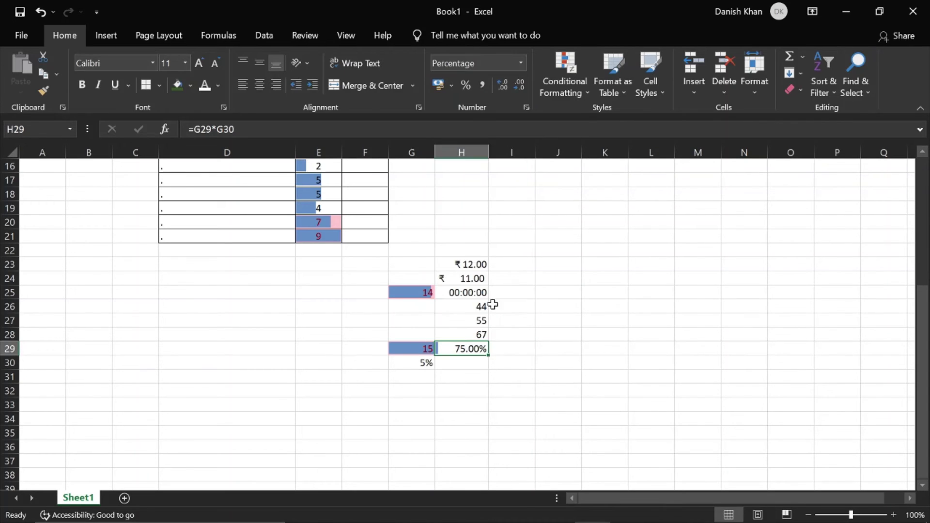
click(532, 366)
click(471, 353)
double_click(464, 355)
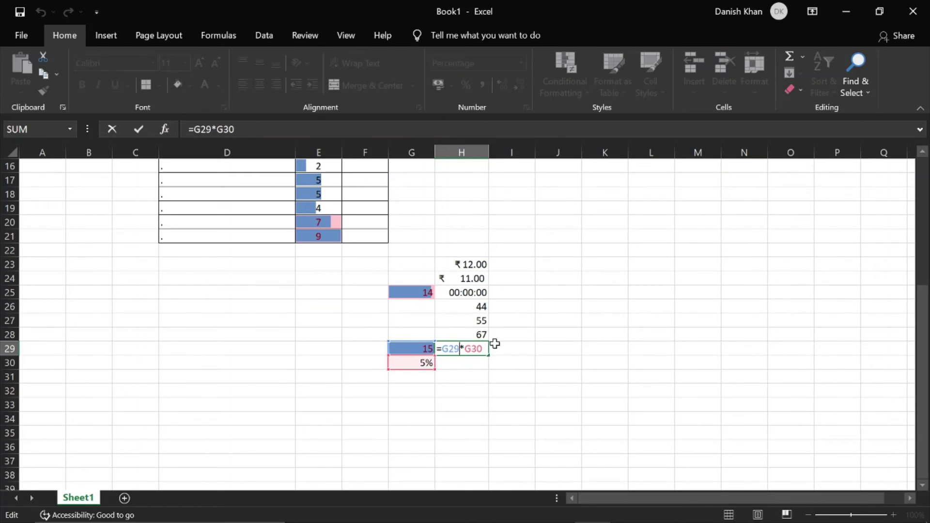
click(536, 349)
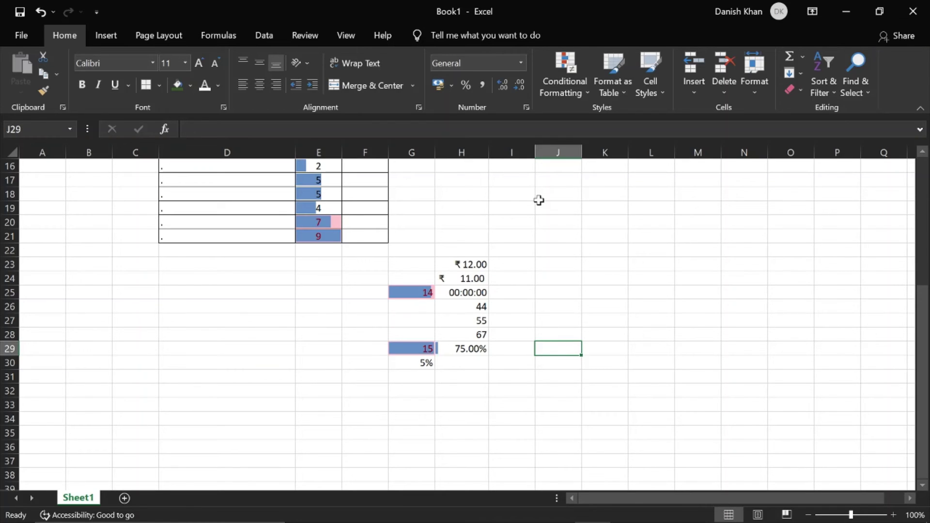
Look through the accounting currency formats and apply the Percent Style to the empty cell J29
click(451, 86)
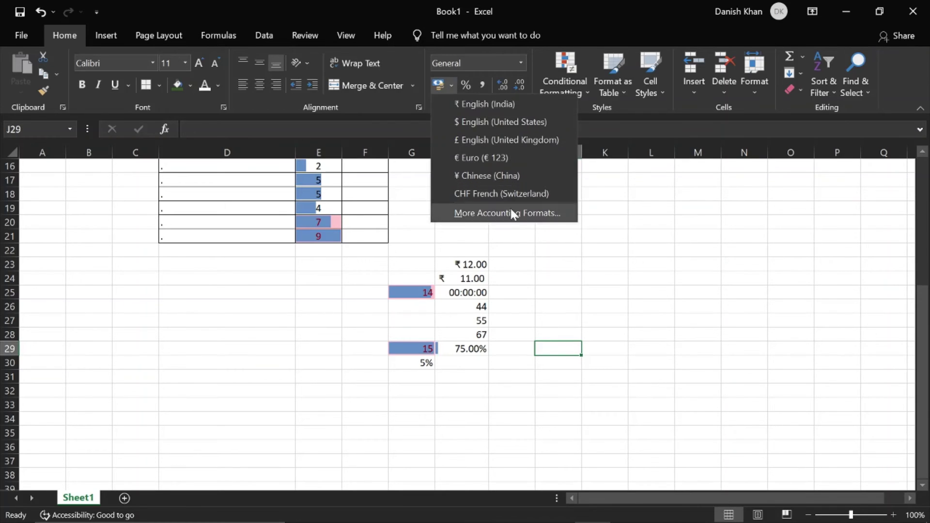
click(465, 85)
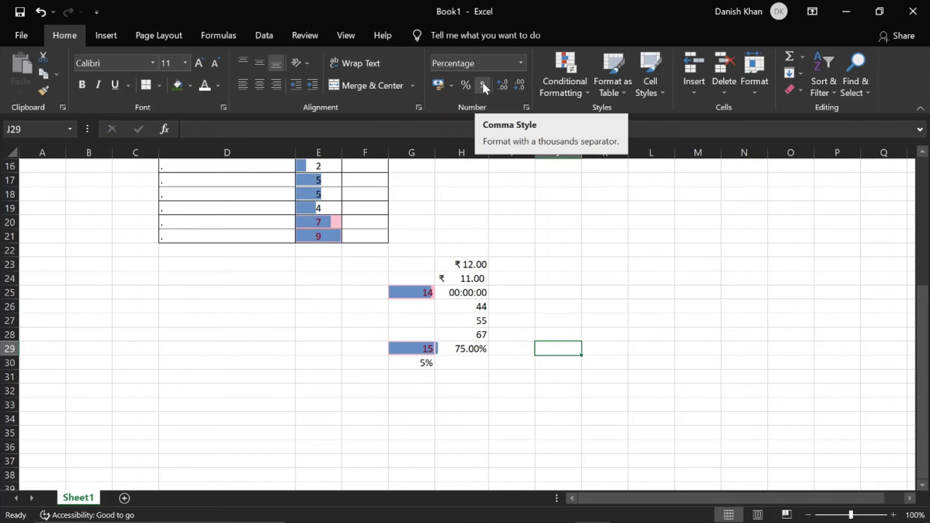
click(736, 300)
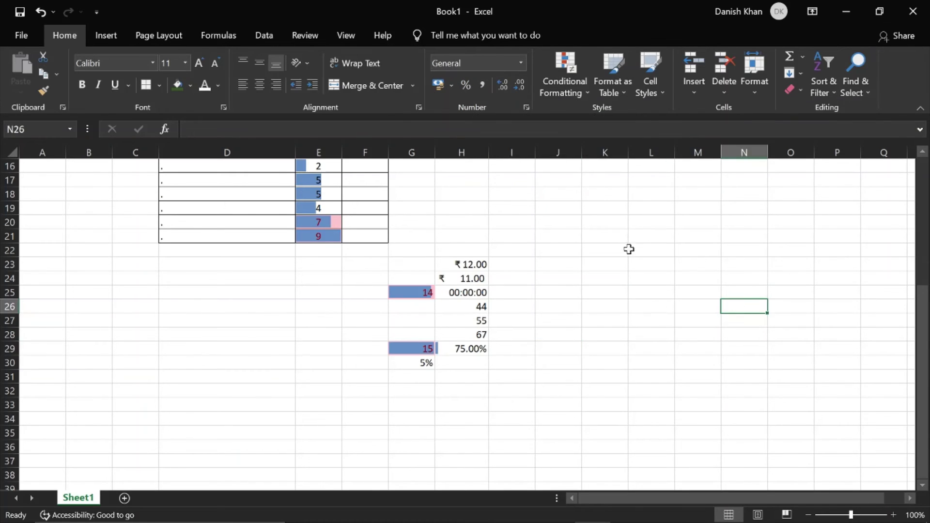
Apply light blue solid fill data bars to the range D12:F21 with conditional formatting
click(396, 265)
scroll(429, 306, up, 3)
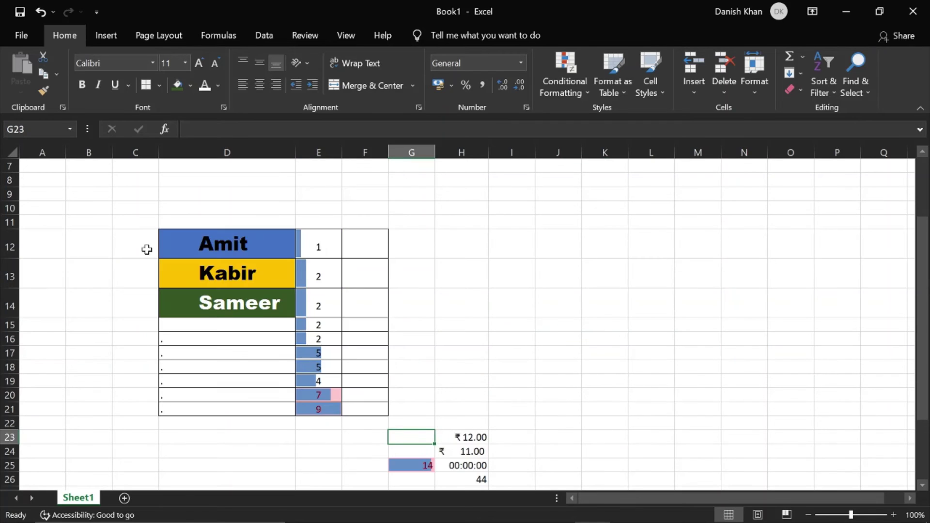
drag(175, 241, 386, 410)
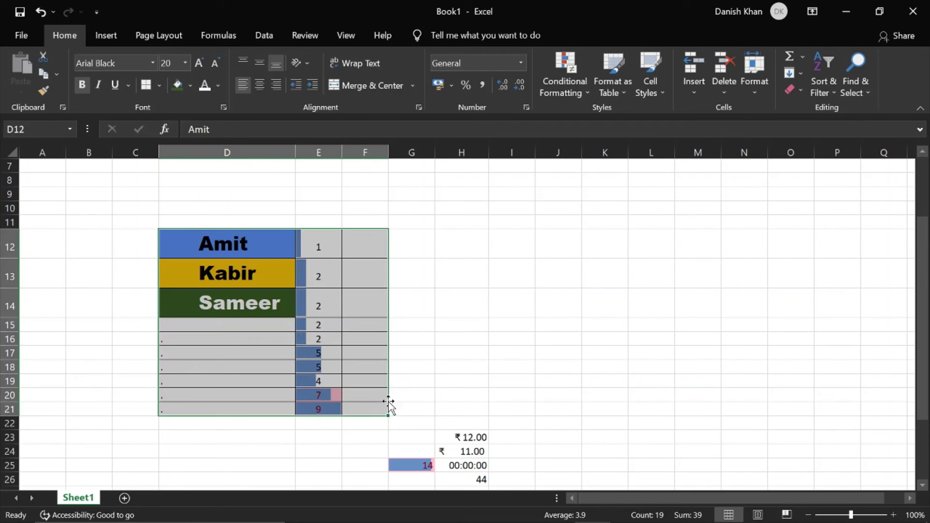
click(584, 93)
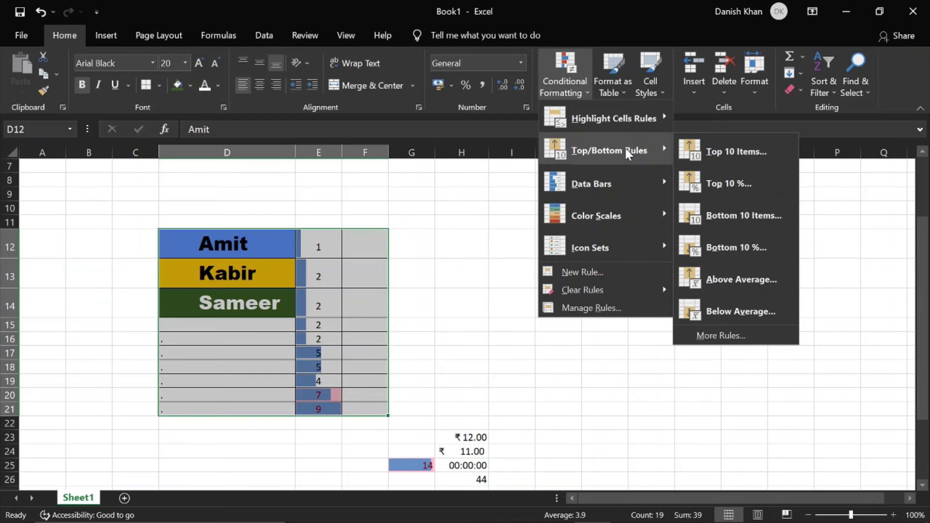
mouse_move(618, 218)
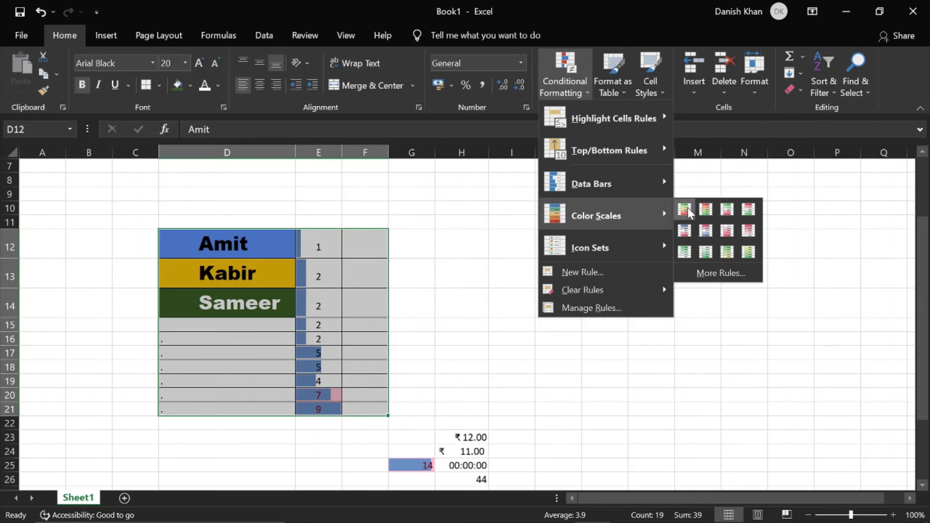
mouse_move(610, 181)
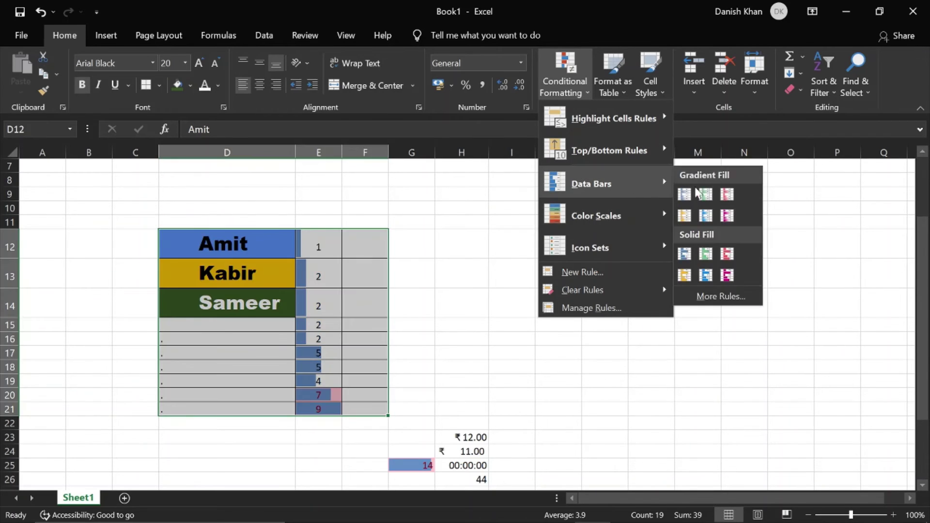
click(707, 276)
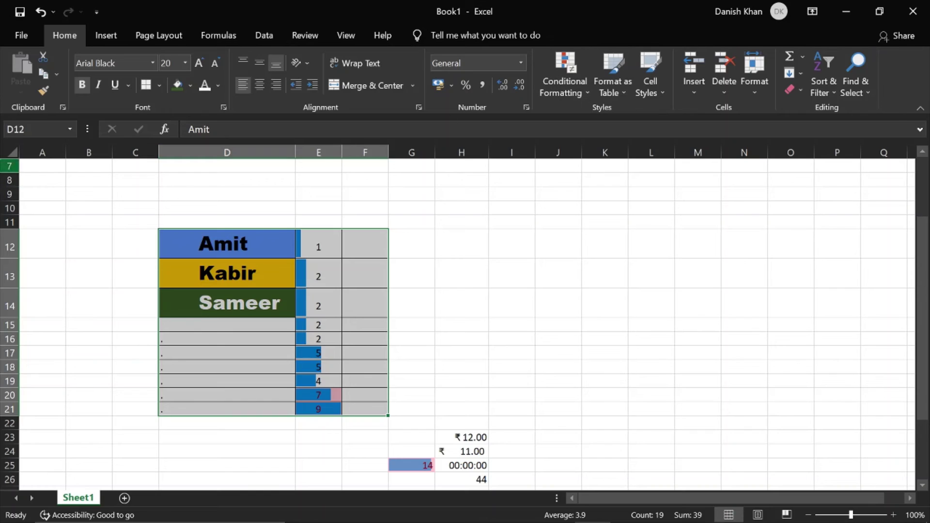
click(587, 92)
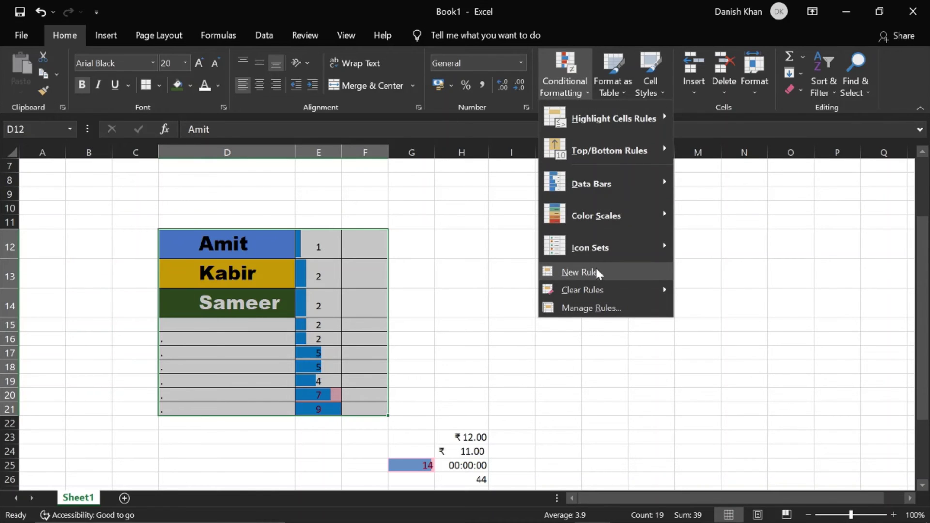
mouse_move(613, 183)
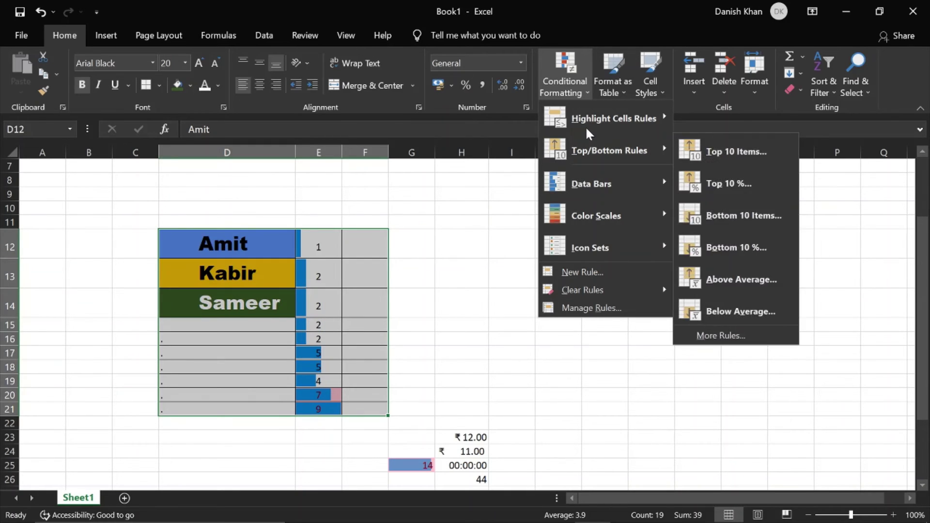
mouse_move(592, 121)
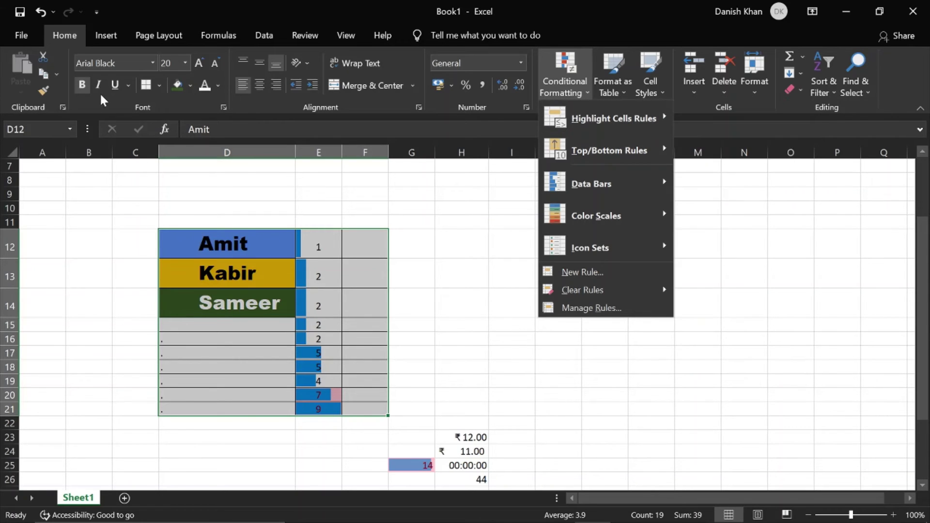
mouse_move(656, 113)
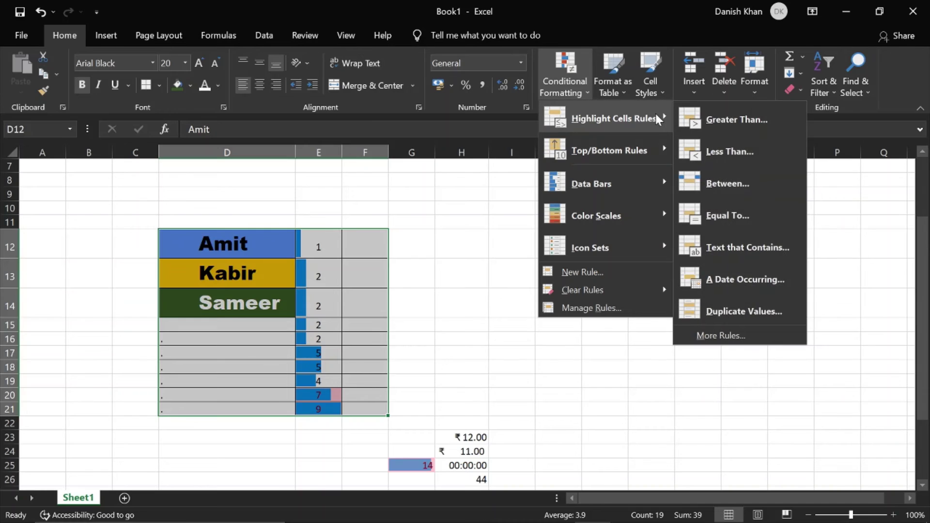
click(626, 92)
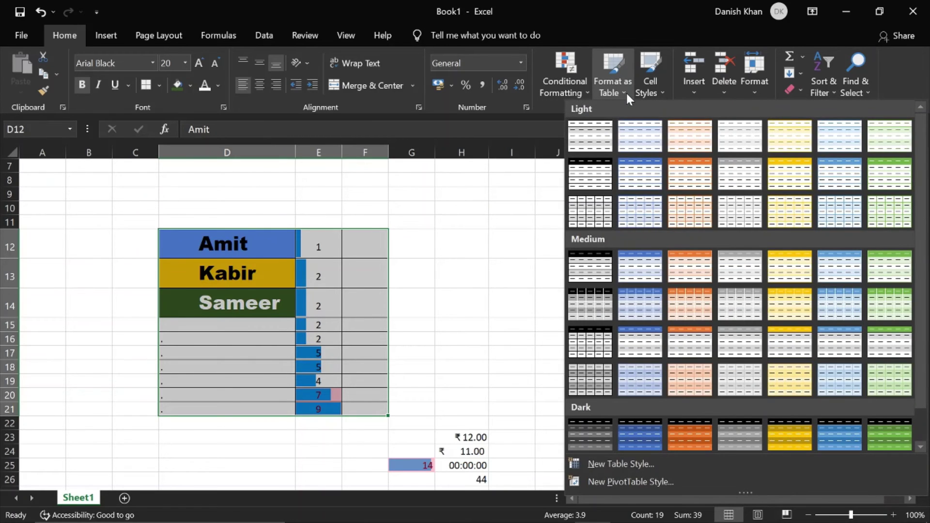
click(593, 183)
click(592, 326)
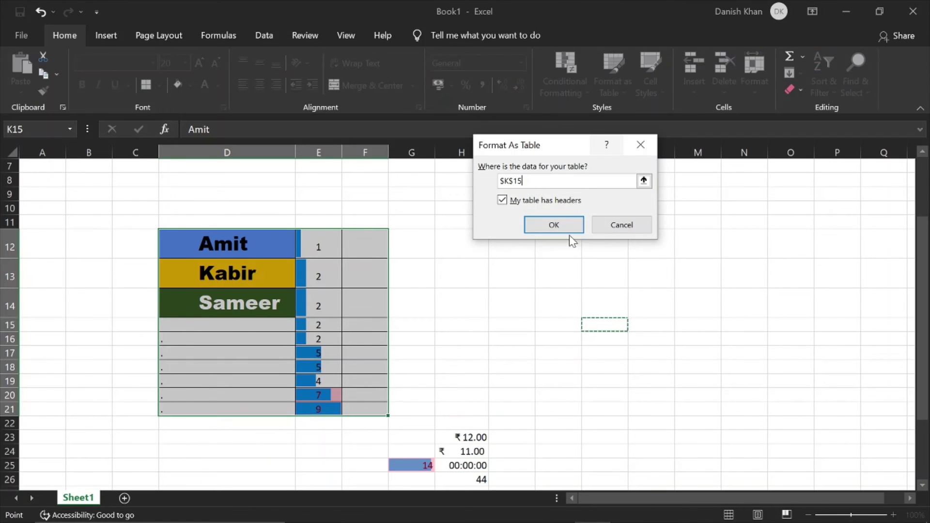
click(630, 230)
Format the empty range D46:J56 as a table using the light style with a solid black header row
scroll(571, 315, down, 12)
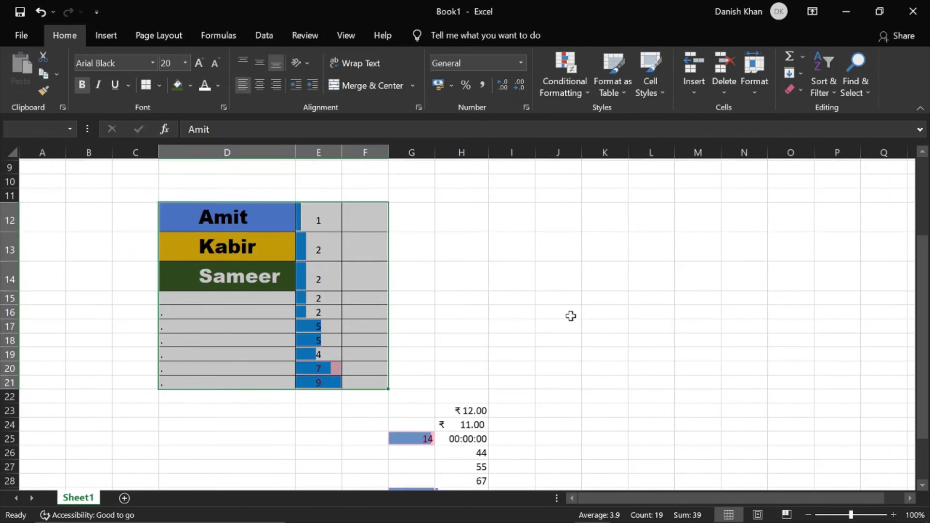
drag(177, 209, 562, 350)
click(629, 89)
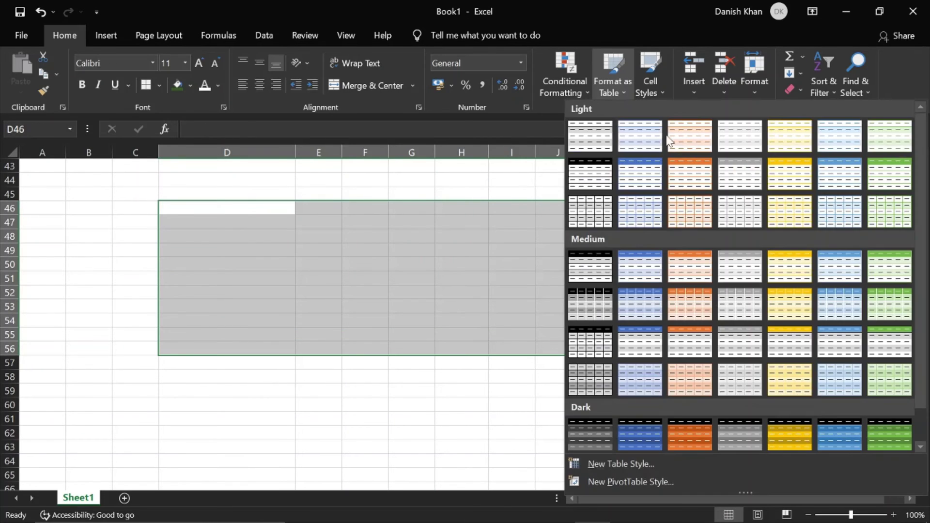
click(602, 188)
click(555, 223)
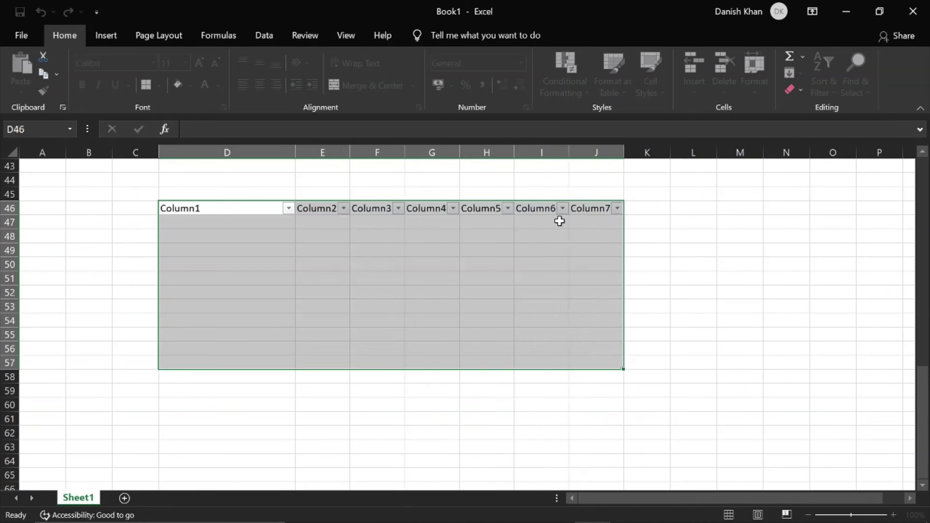
Apply the Accent4 cell style to cell D48 in the new table
click(216, 242)
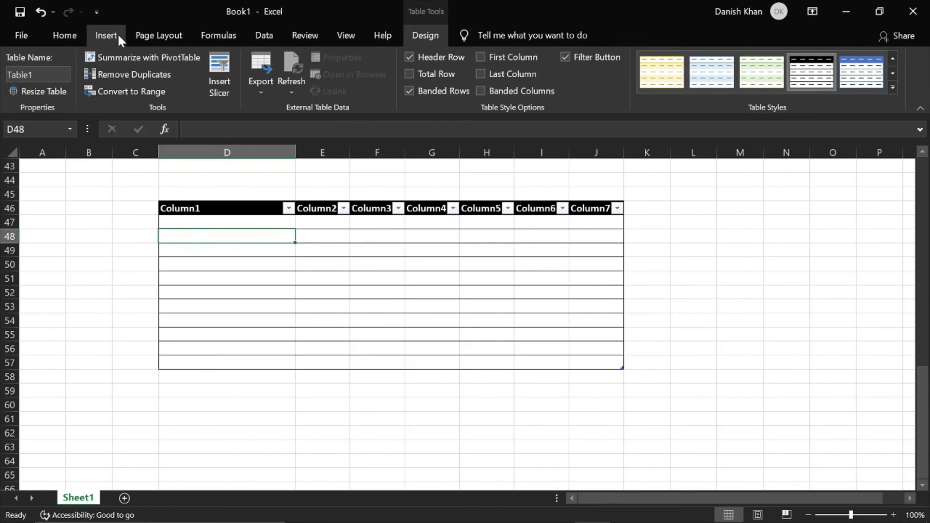
click(53, 37)
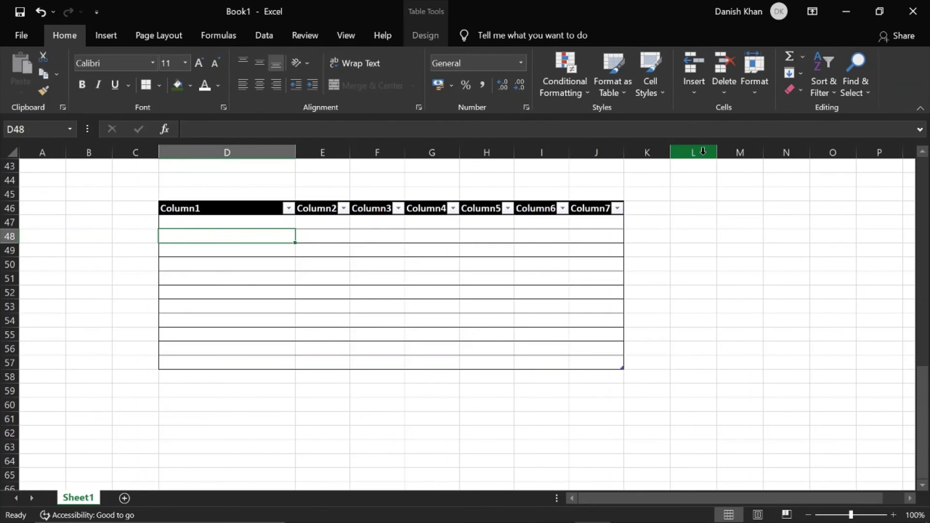
click(626, 92)
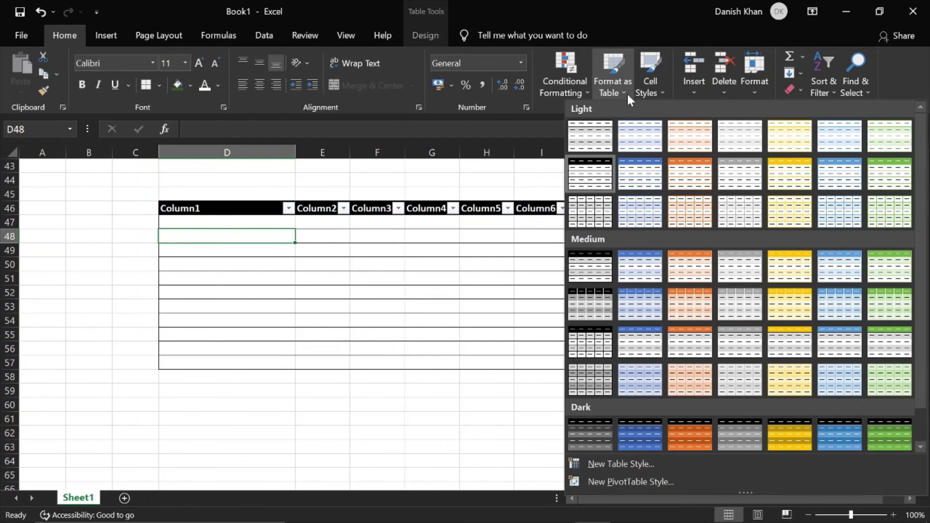
click(627, 93)
click(626, 91)
click(622, 91)
click(662, 91)
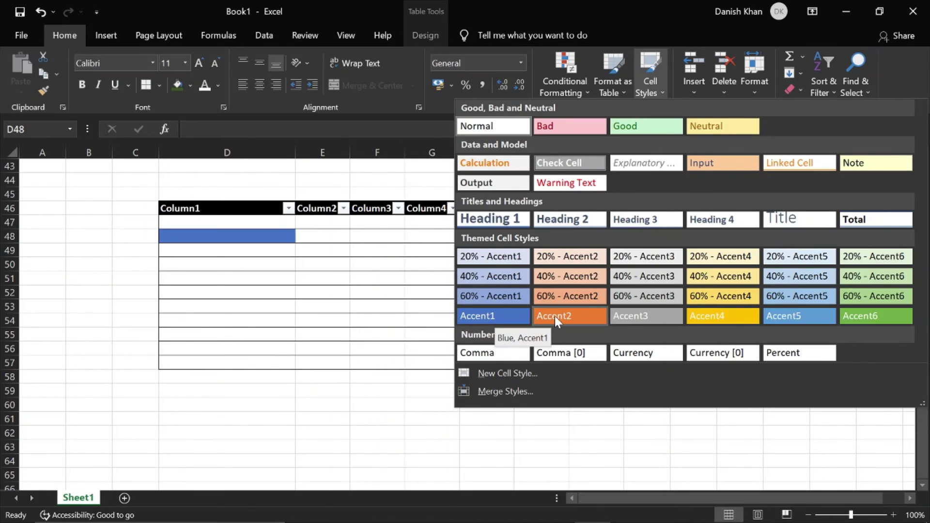
click(722, 316)
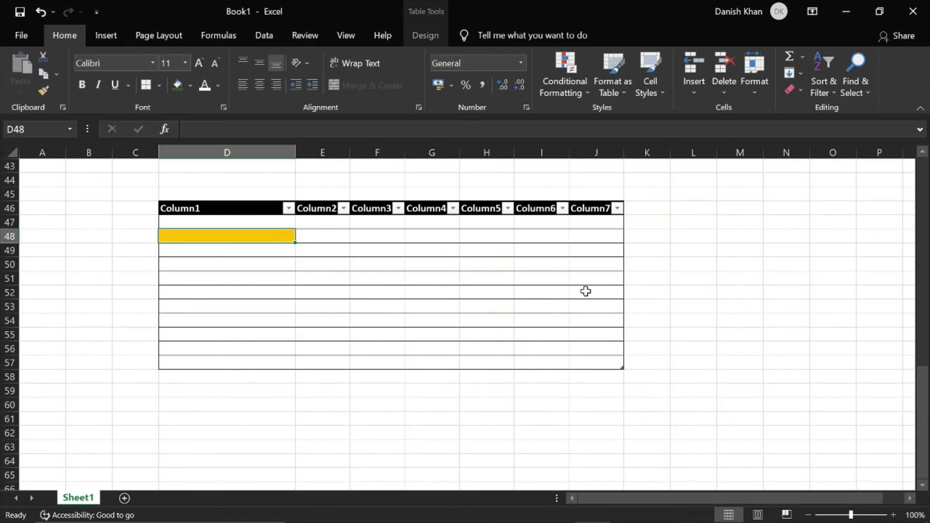
Apply the 60% - Accent4 cell style to cell D49 and the Accent6 cell style to cell D50
click(234, 249)
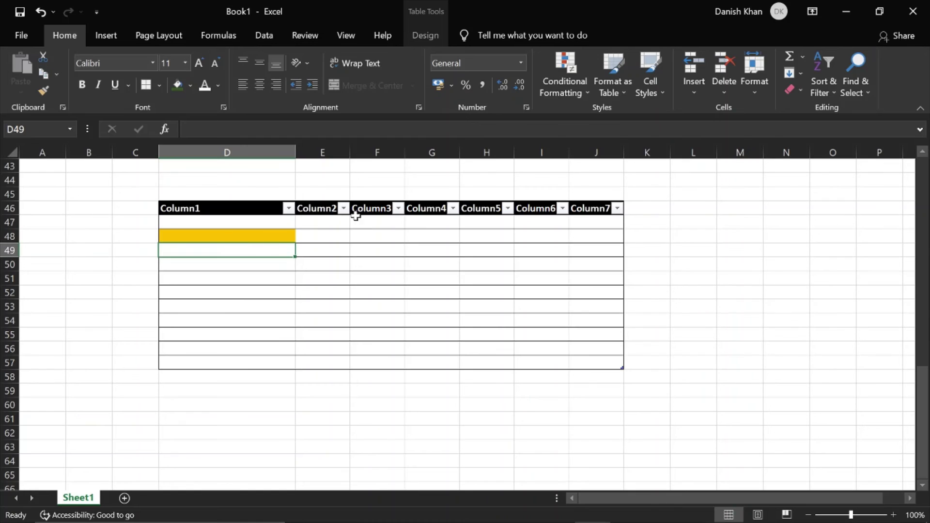
click(623, 91)
click(658, 89)
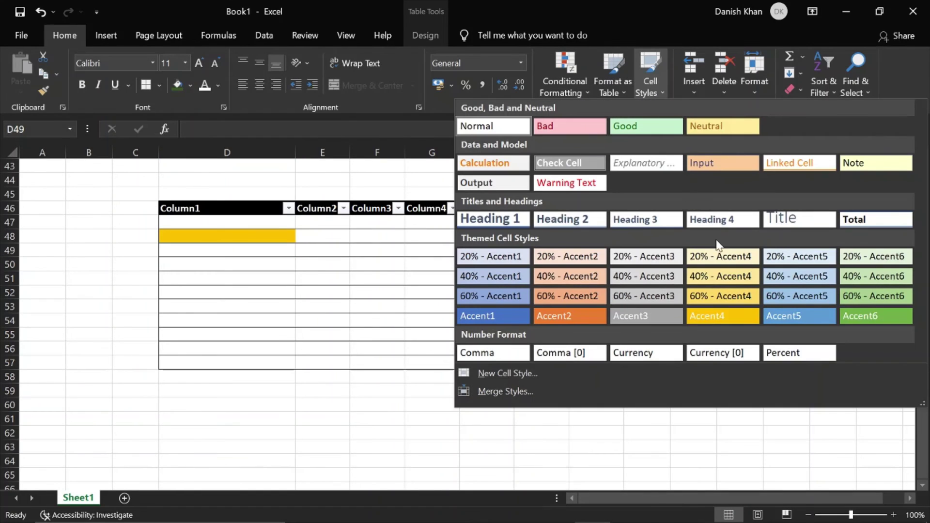
click(727, 298)
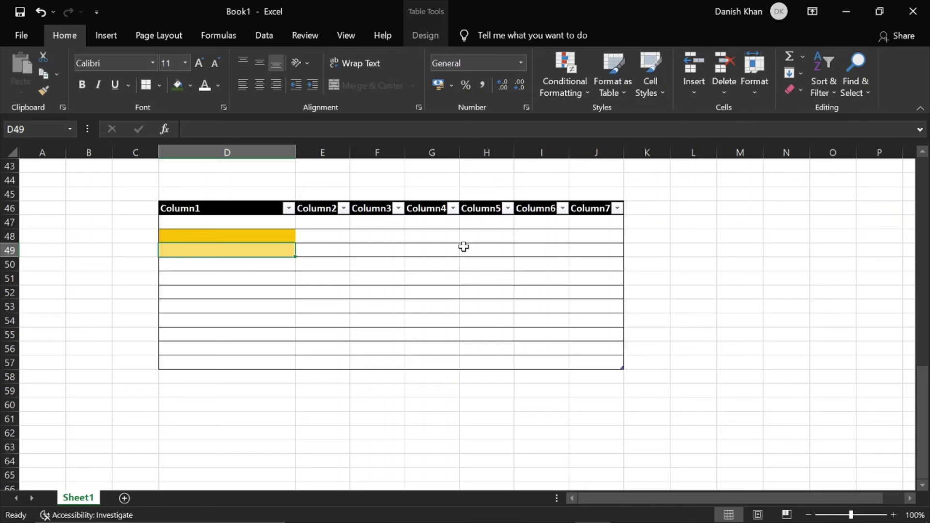
click(233, 267)
click(659, 91)
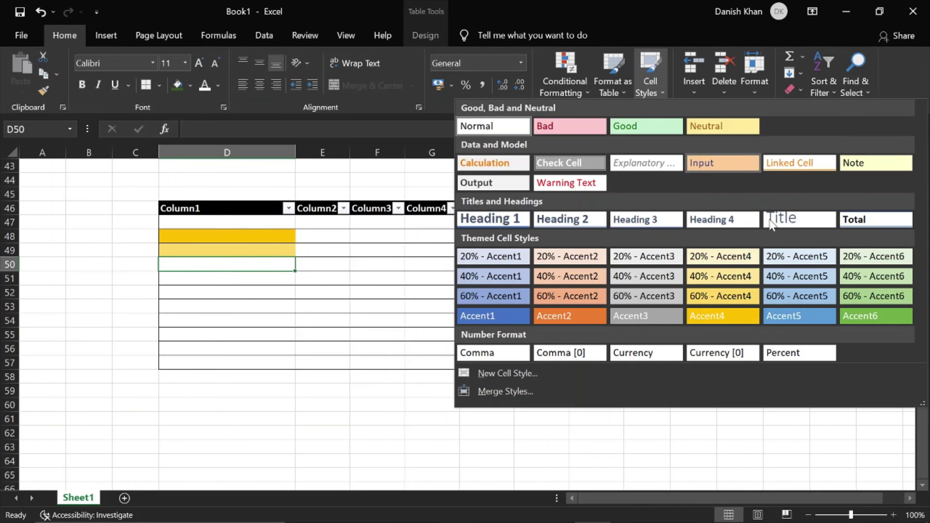
click(871, 316)
click(436, 279)
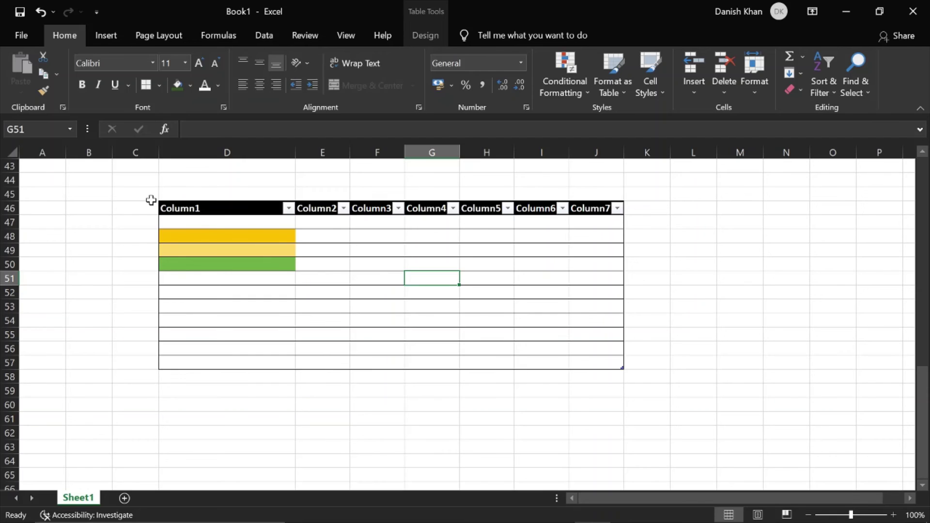
drag(157, 205, 629, 363)
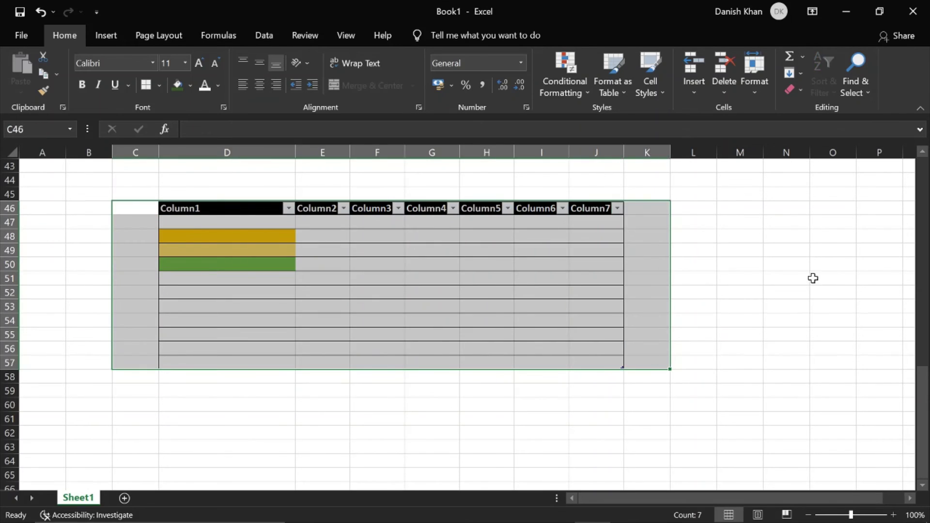
click(696, 92)
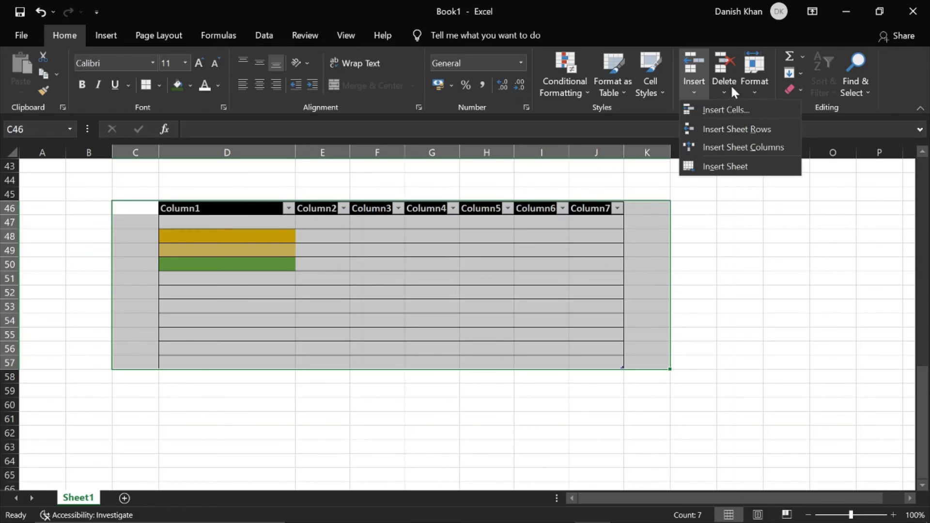
click(727, 109)
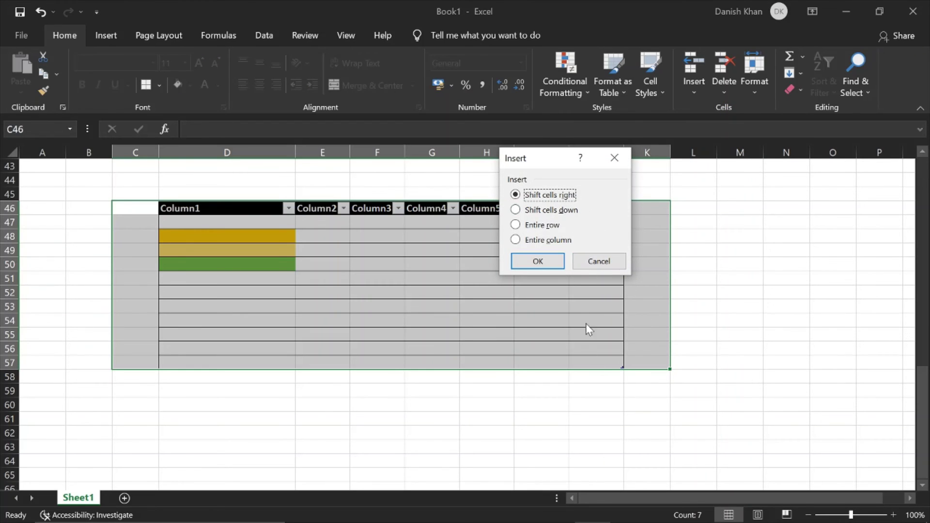
click(604, 260)
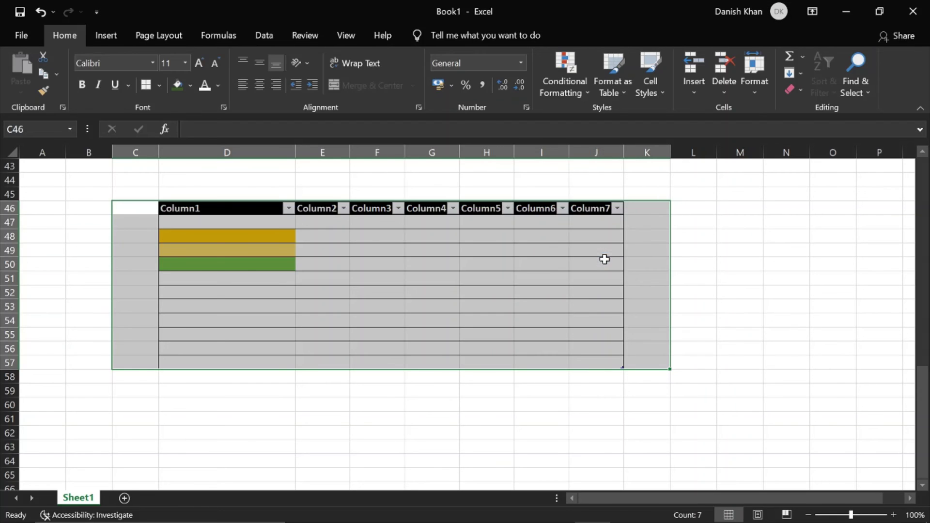
click(675, 280)
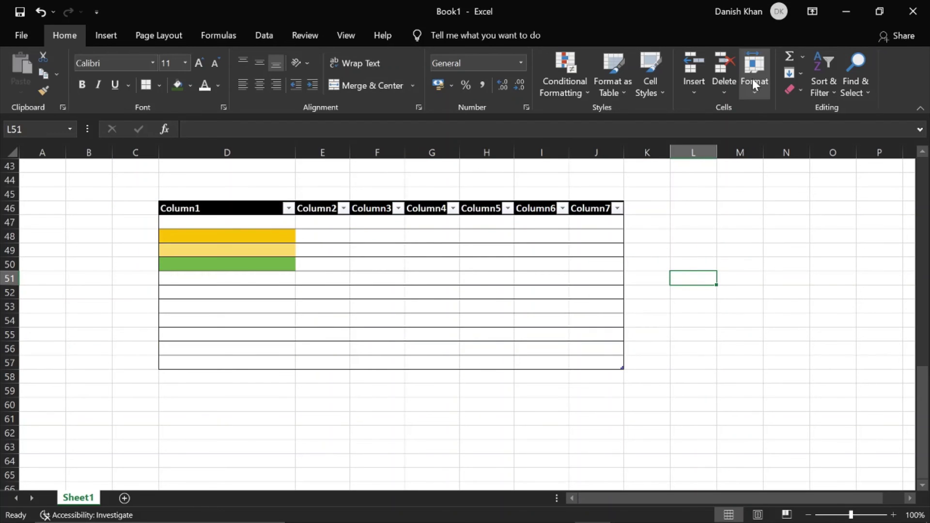
click(727, 92)
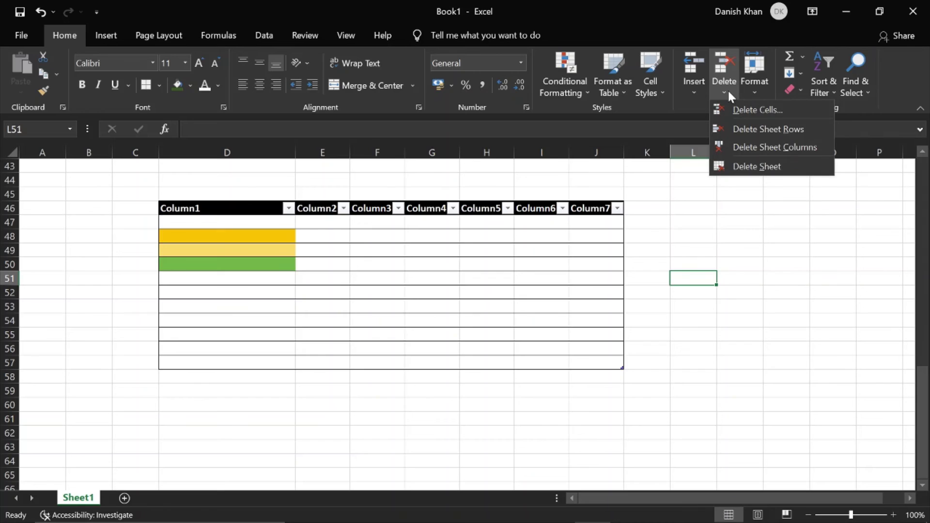
click(530, 208)
click(529, 207)
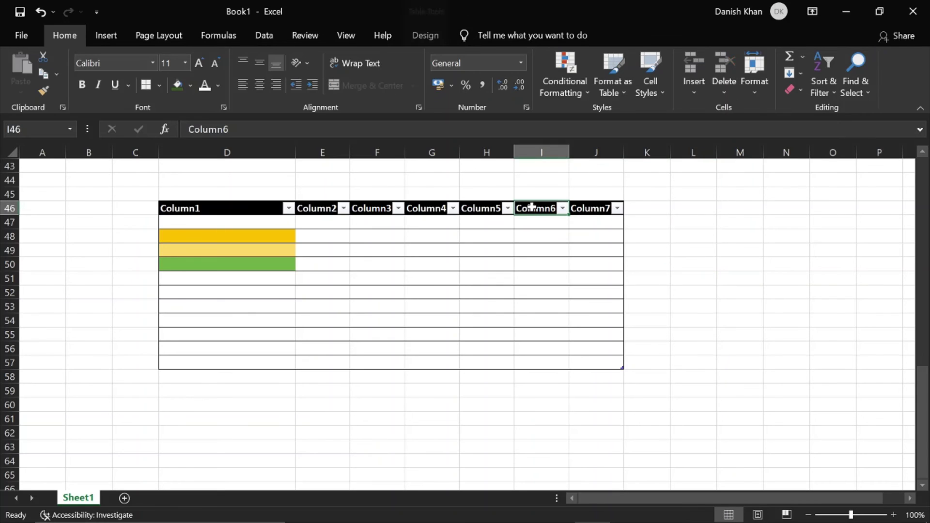
click(723, 85)
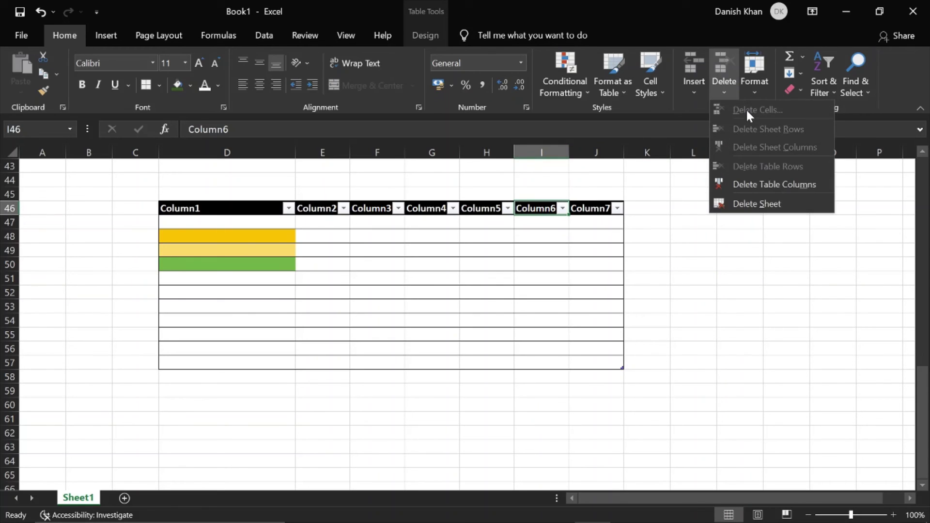
click(651, 328)
Delete the empty cell L49, shifting the remaining cells left
click(693, 250)
click(725, 92)
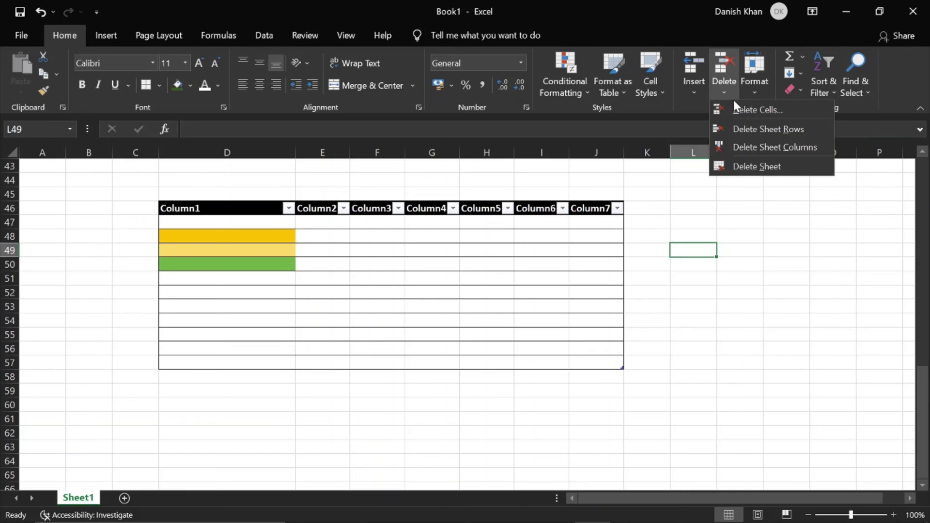
click(742, 109)
click(543, 260)
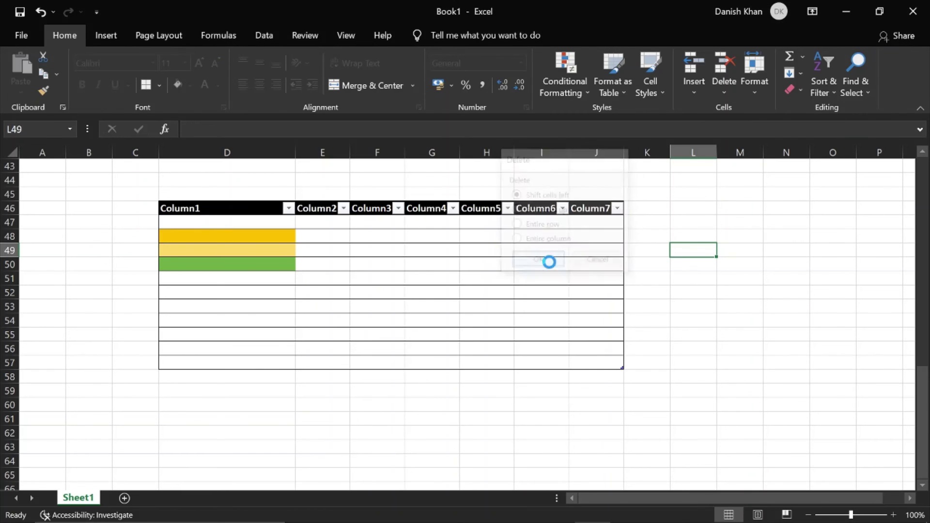
Examine the row, column, sheet and protection formatting options for cell M48, including those for hiding and unhiding
click(727, 237)
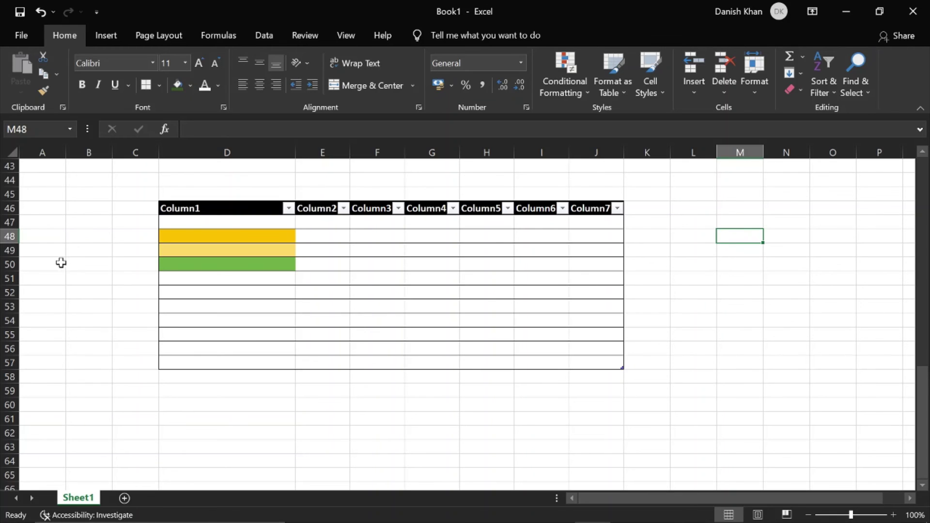
click(762, 95)
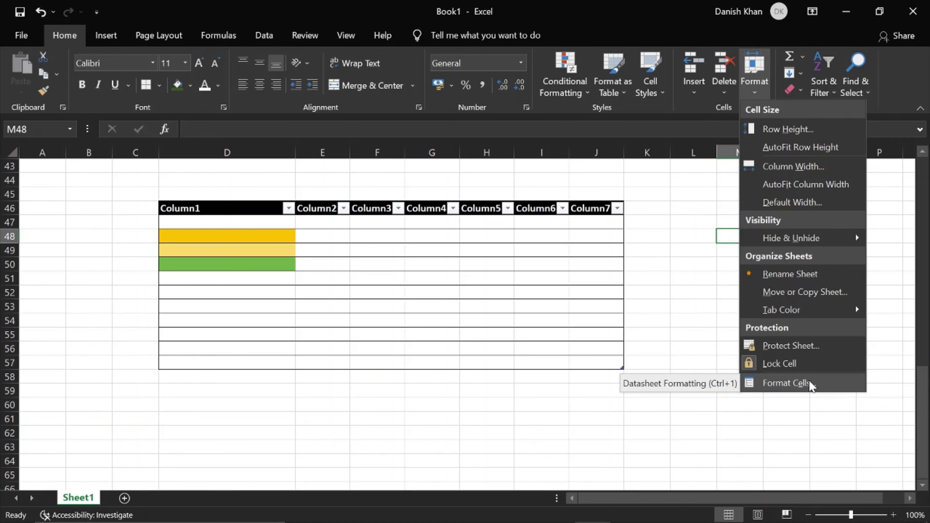
mouse_move(804, 238)
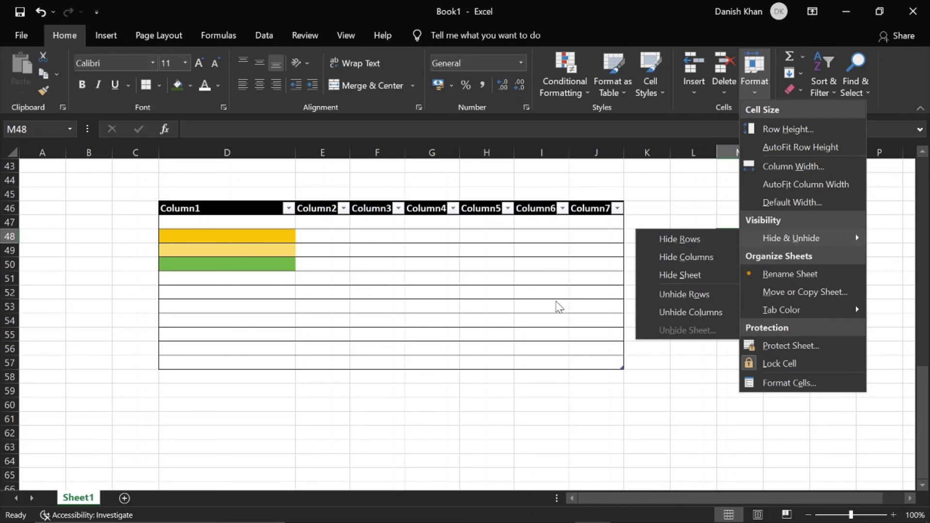
click(530, 318)
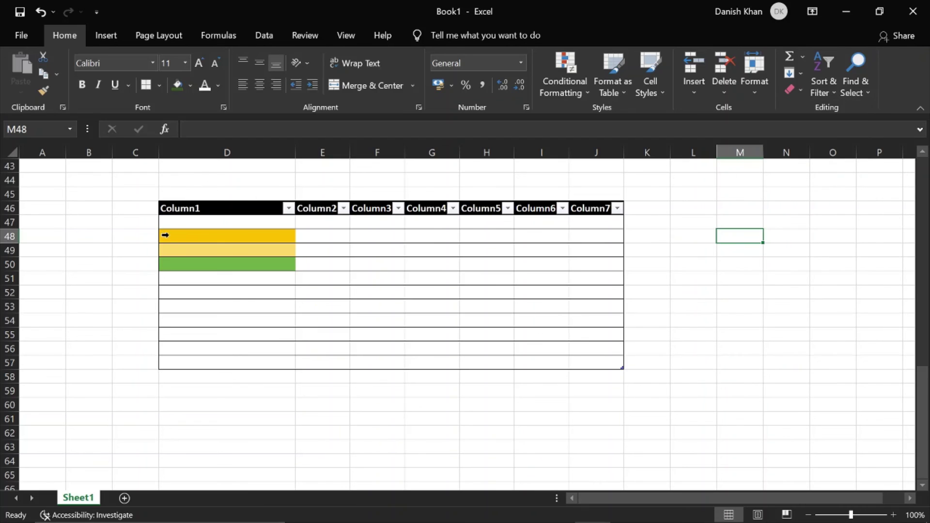
Hide rows 48 to 50 of the table, and undo the hiding
drag(165, 235, 170, 265)
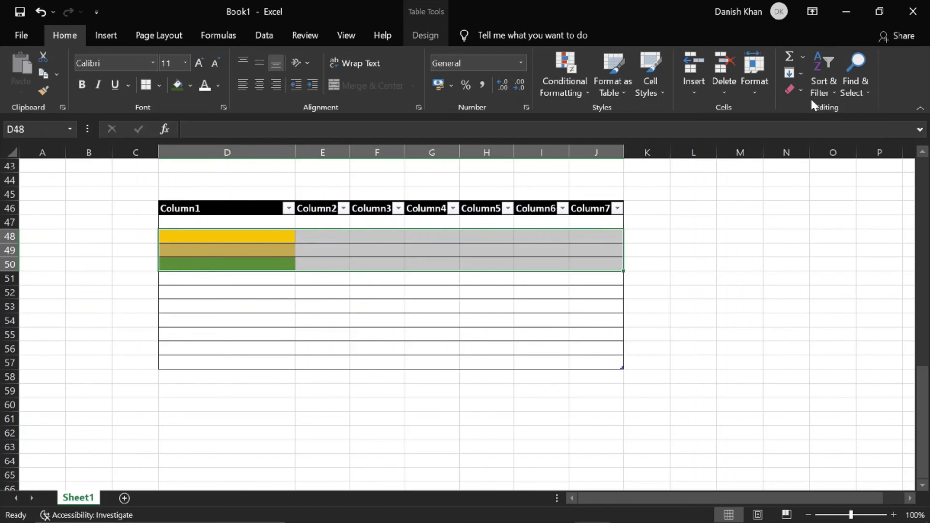
click(759, 96)
mouse_move(809, 239)
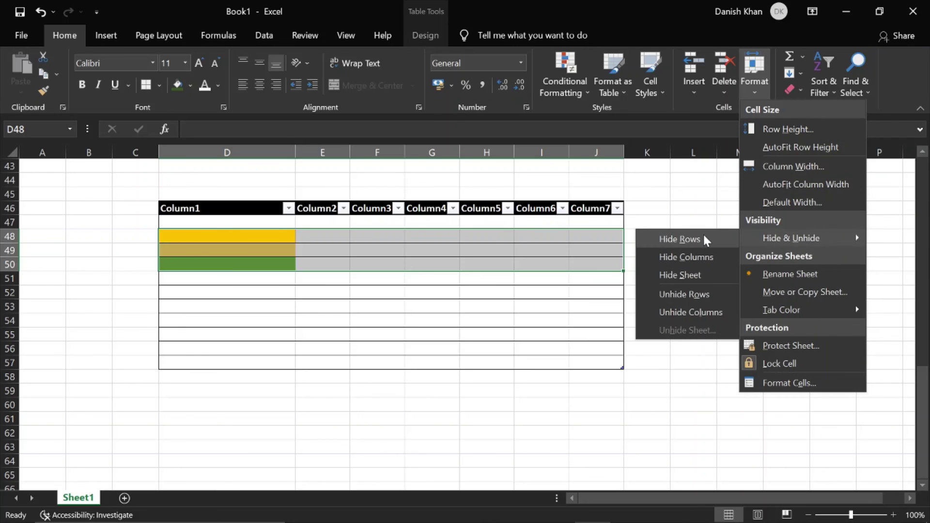
click(703, 239)
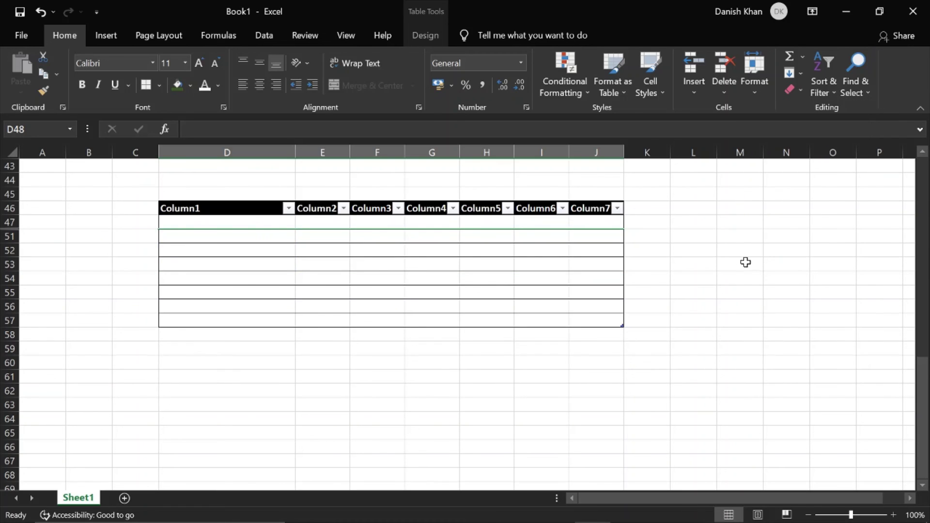
key(ctrl+z)
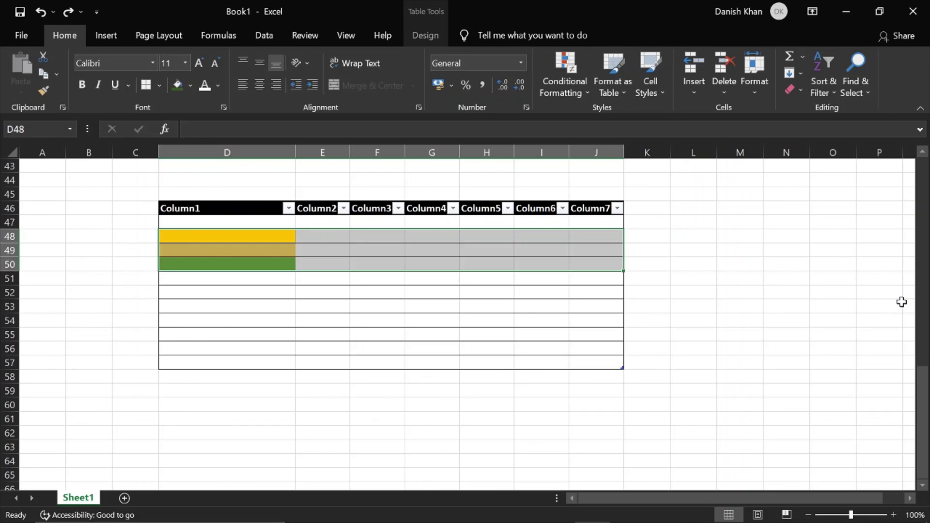
click(740, 235)
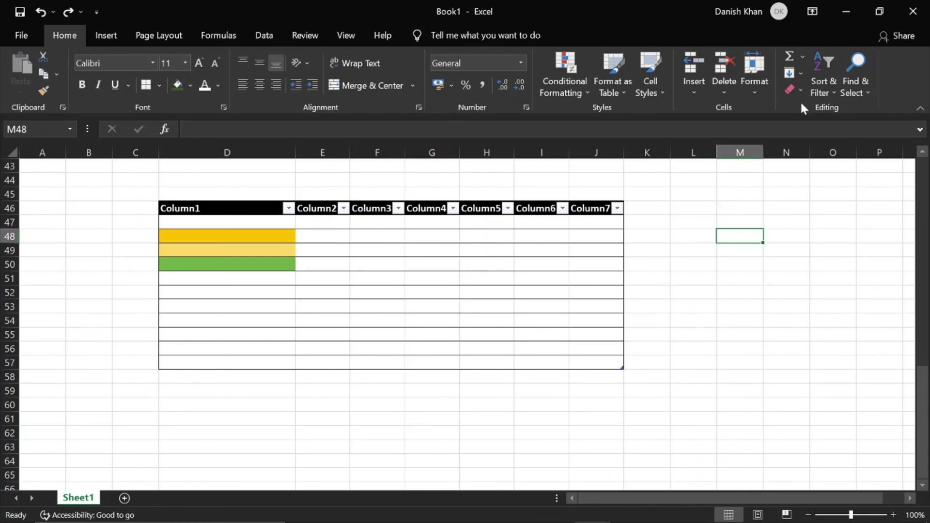
Look over the AutoSum functions, and fill cell M48 down from the cell above it
click(802, 58)
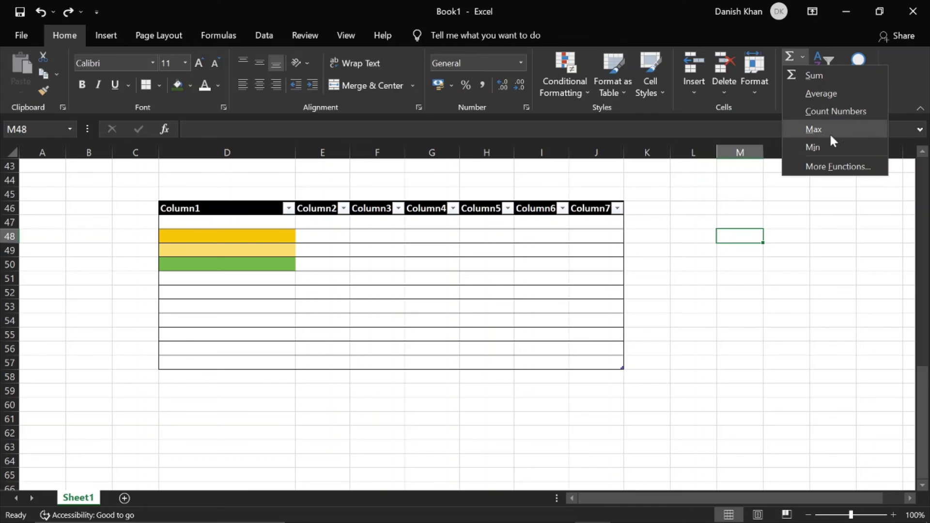
click(830, 264)
click(803, 73)
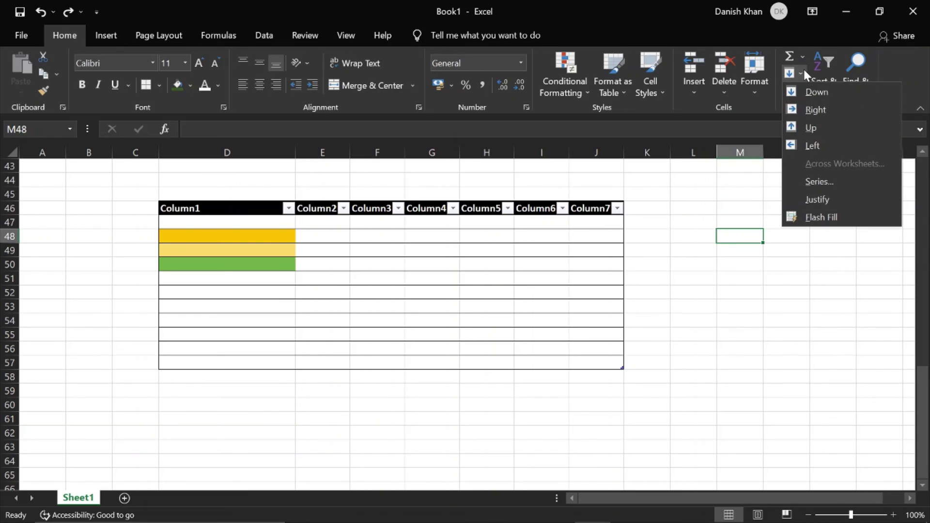
click(818, 92)
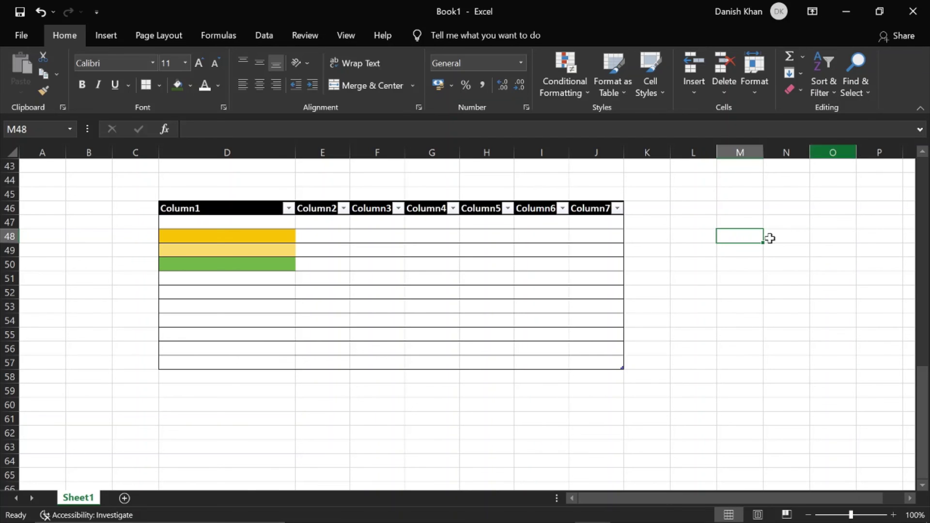
Clear all contents and formatting from the empty cell J42 above the table
scroll(761, 258, up, 2)
click(613, 235)
scroll(793, 243, up, 2)
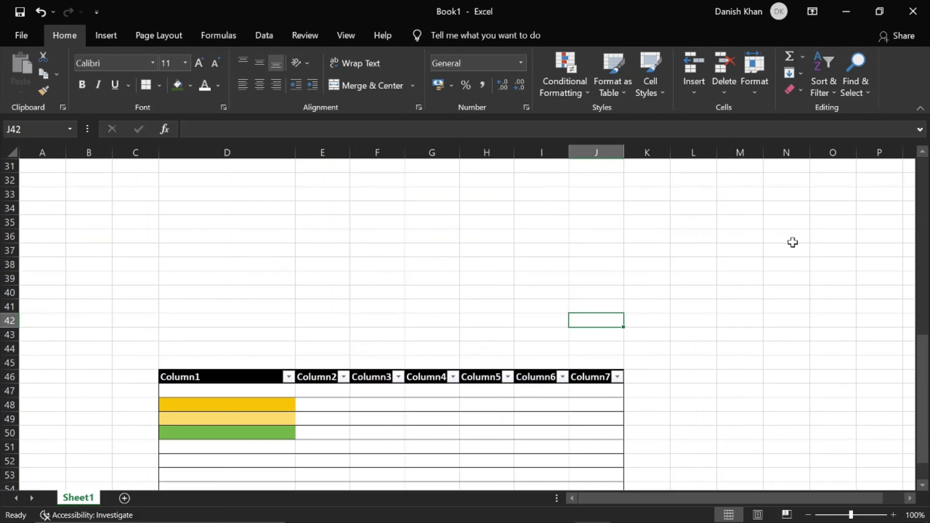
click(800, 89)
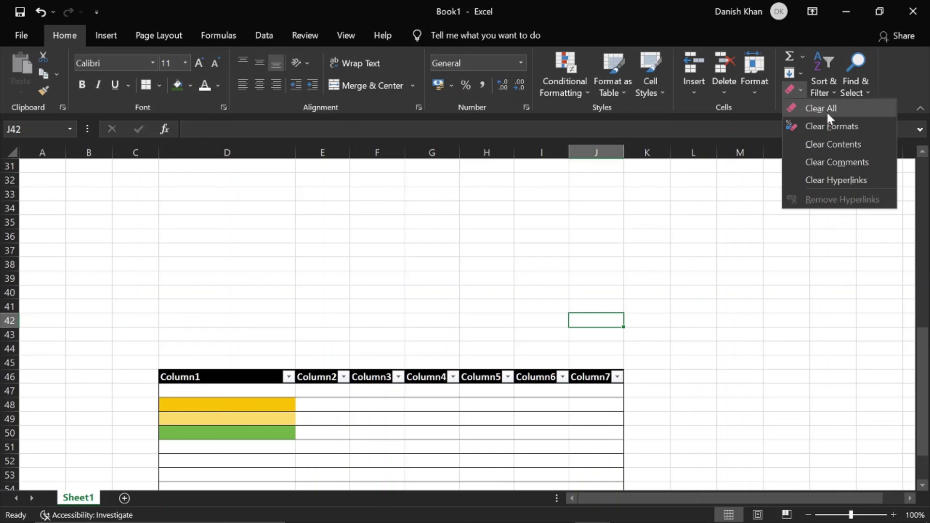
click(834, 110)
Clear all contents and formatting from the range C38:K55, which covers the table's coloured cells
drag(137, 265, 644, 441)
click(793, 89)
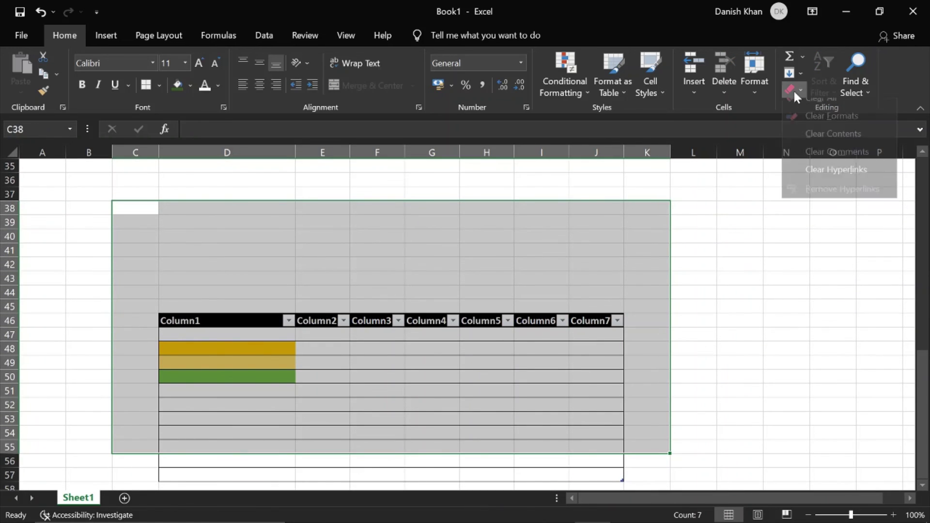
click(812, 107)
click(713, 305)
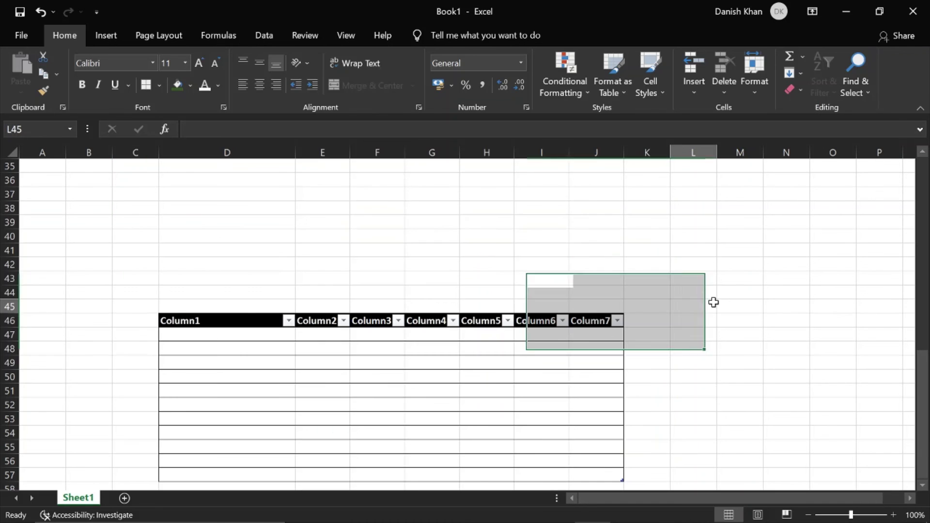
Examine the sample data on the sheet together with the available sort, filter, find and select options
scroll(327, 305, up, 4)
scroll(328, 303, up, 4)
scroll(526, 328, down, 7)
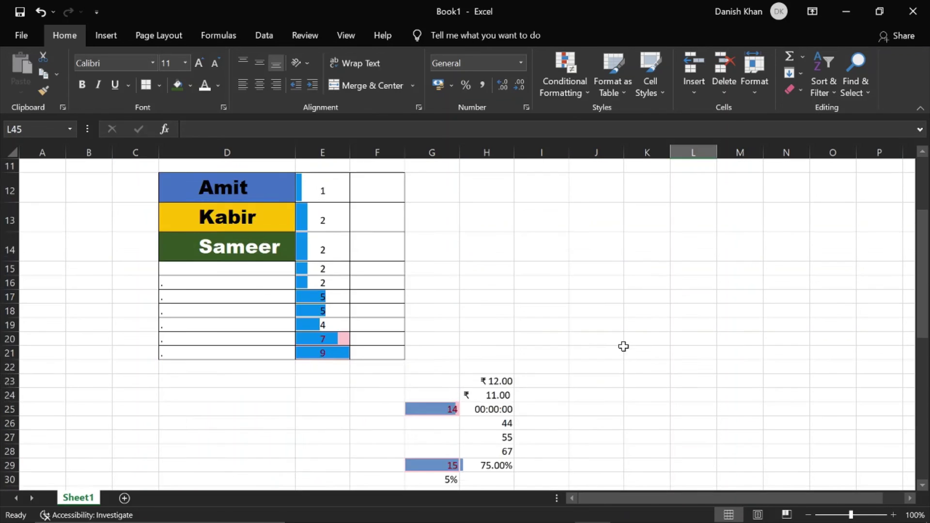
click(829, 96)
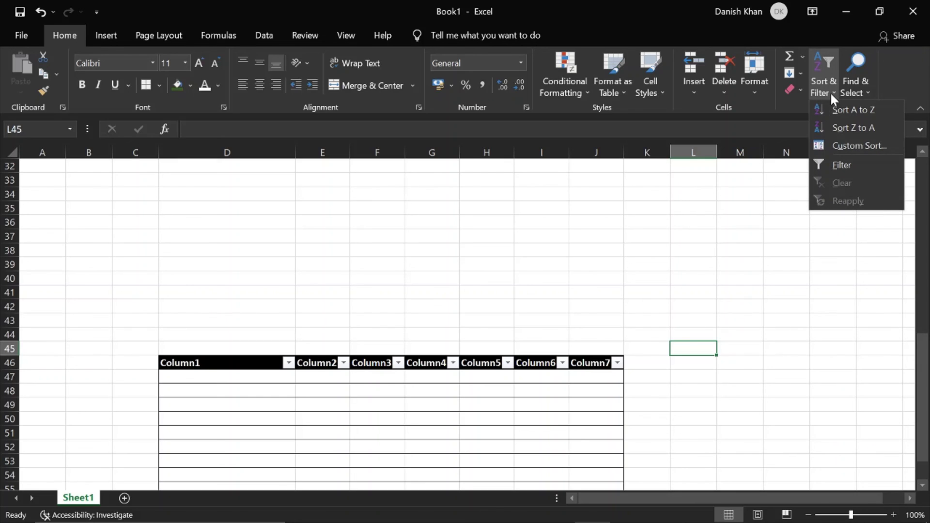
click(765, 357)
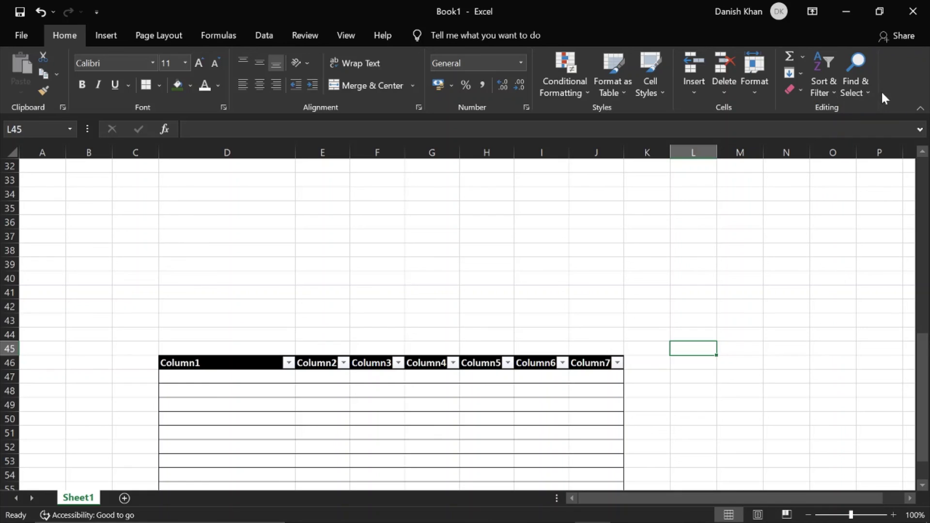
click(870, 95)
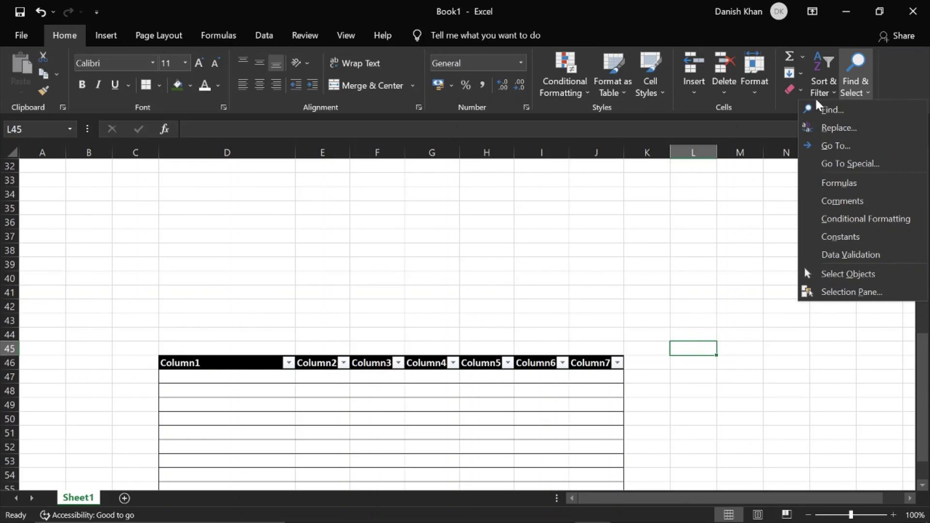
click(327, 222)
scroll(327, 221, up, 8)
scroll(344, 224, down, 9)
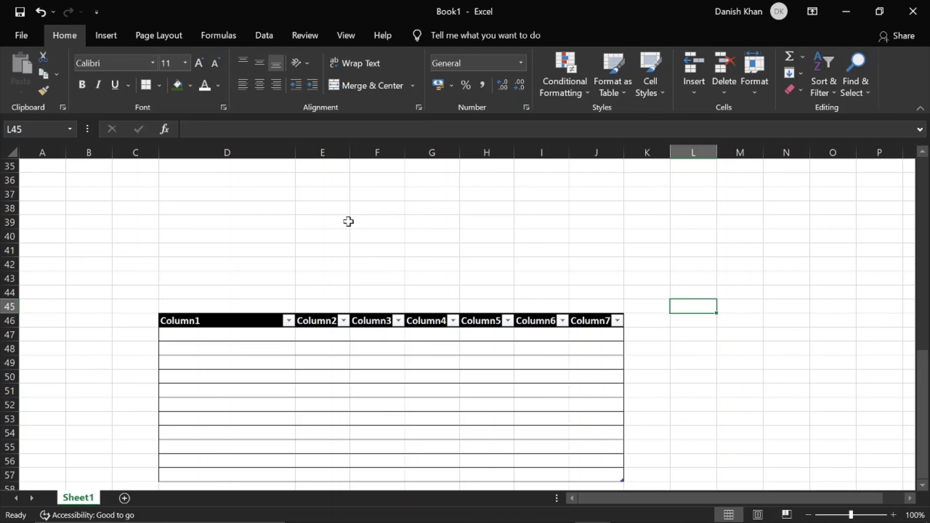
scroll(304, 254, down, 2)
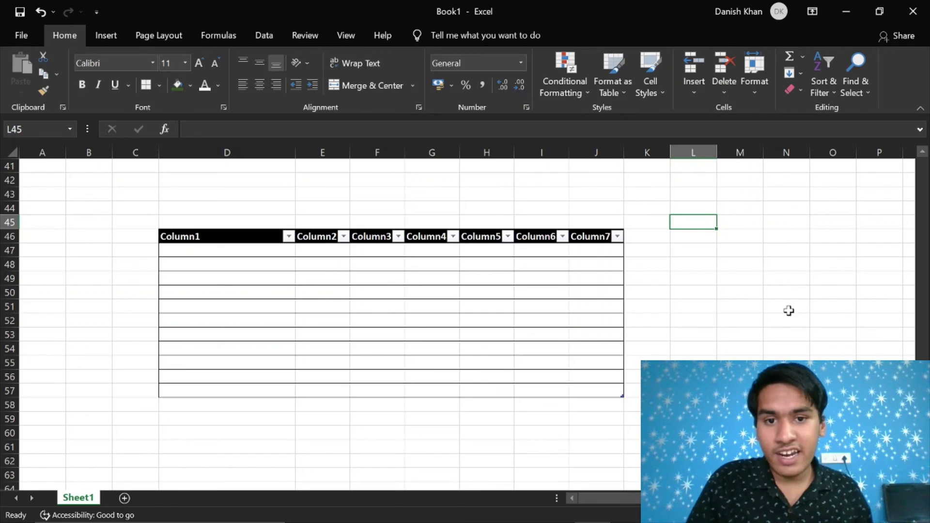
Examine the sort and filter options of the table's Column2, and close them without applying a filter
click(343, 247)
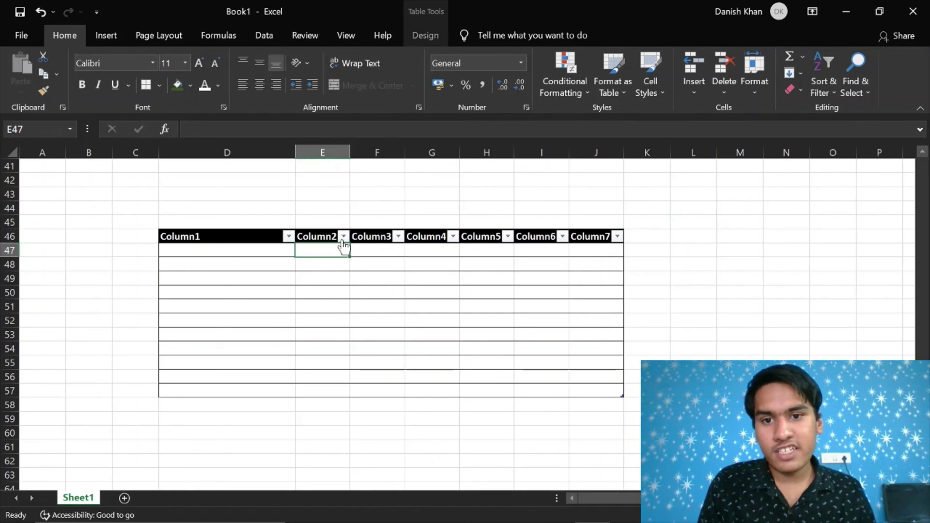
click(344, 236)
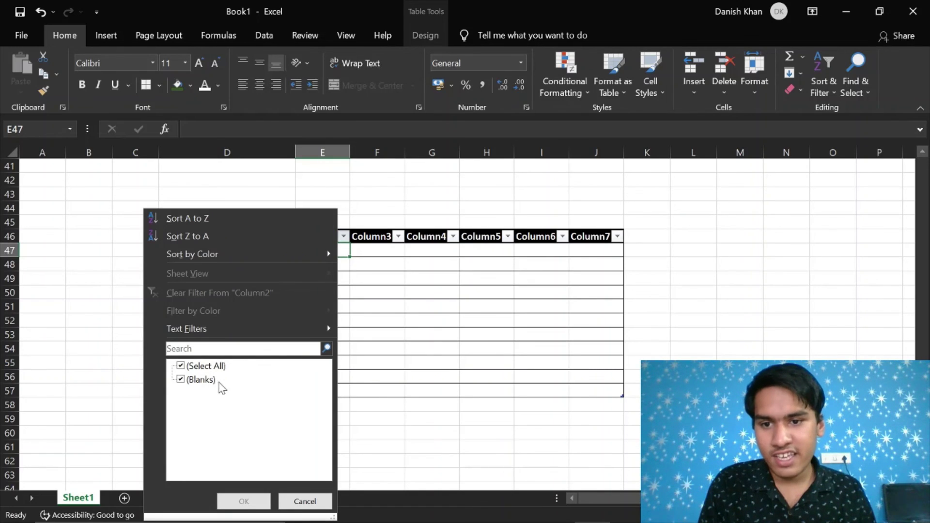
click(725, 299)
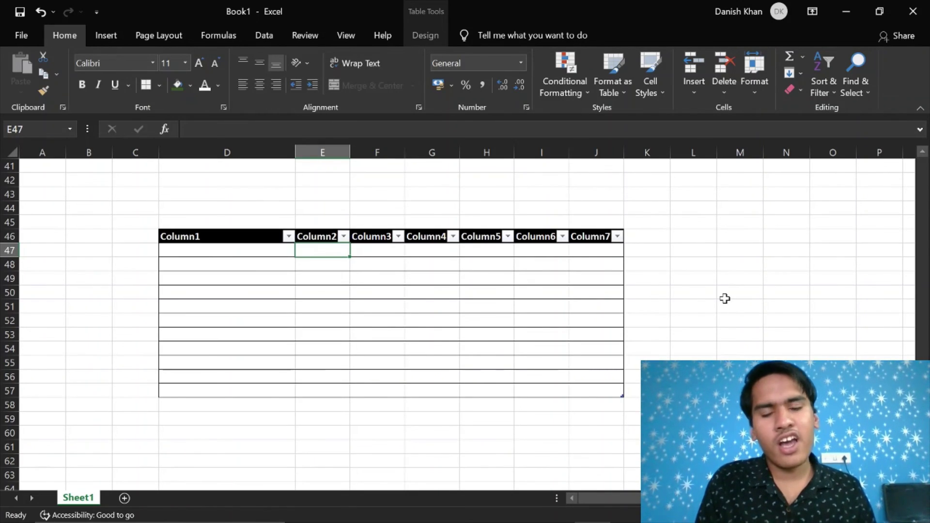